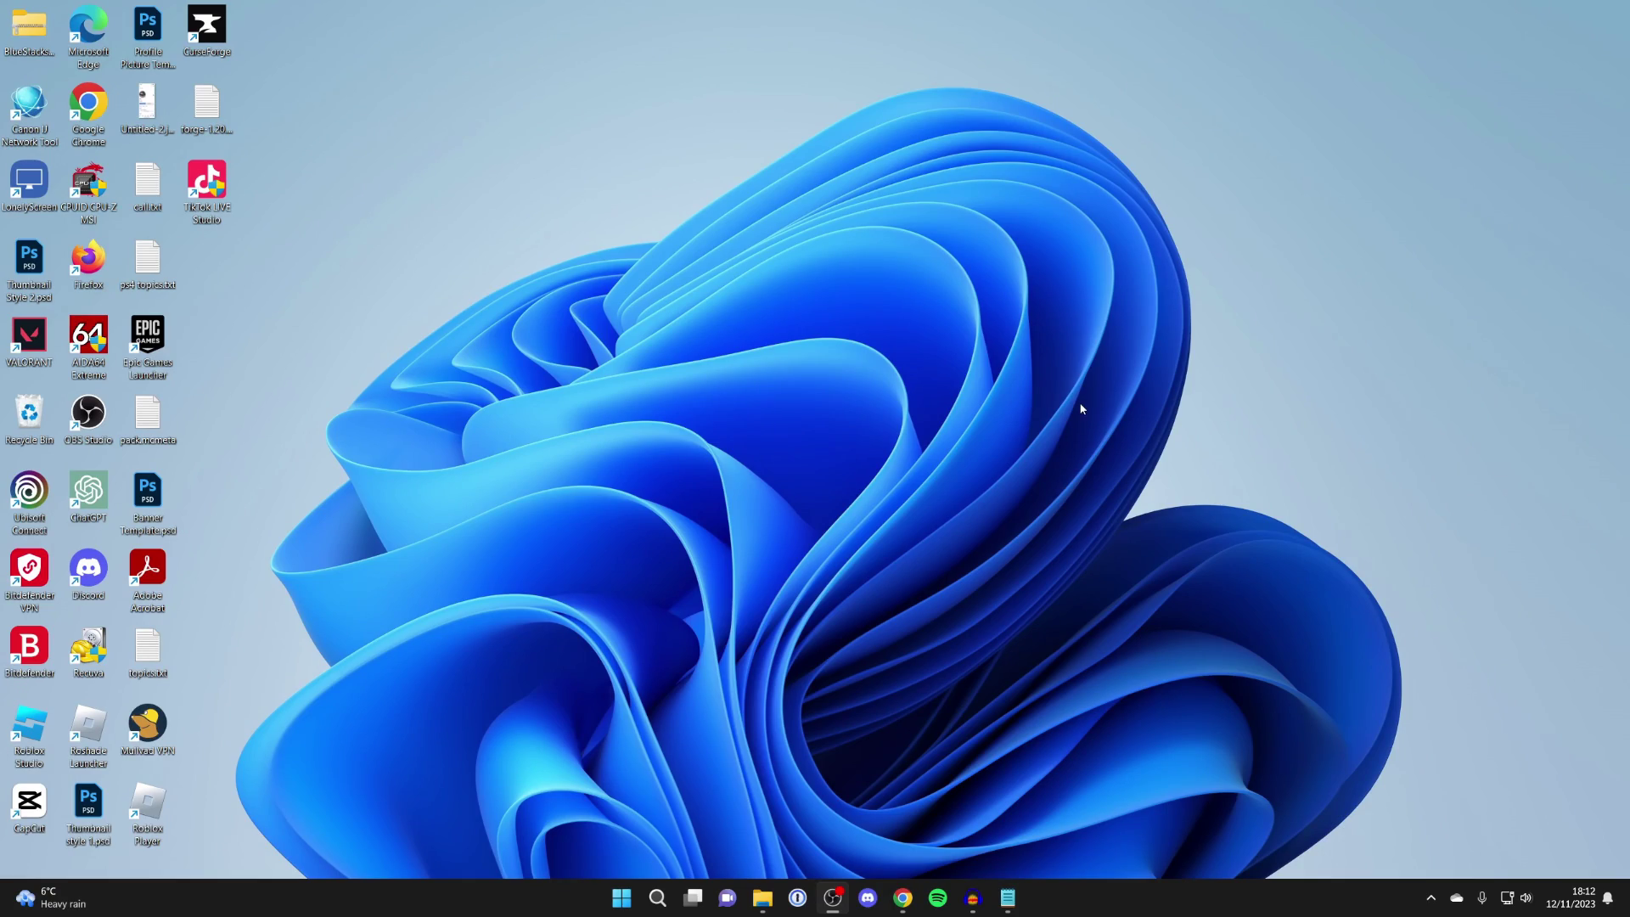
Search Google for 'forge' and open the Minecraft Forge downloads site from the results
left_click(902, 897)
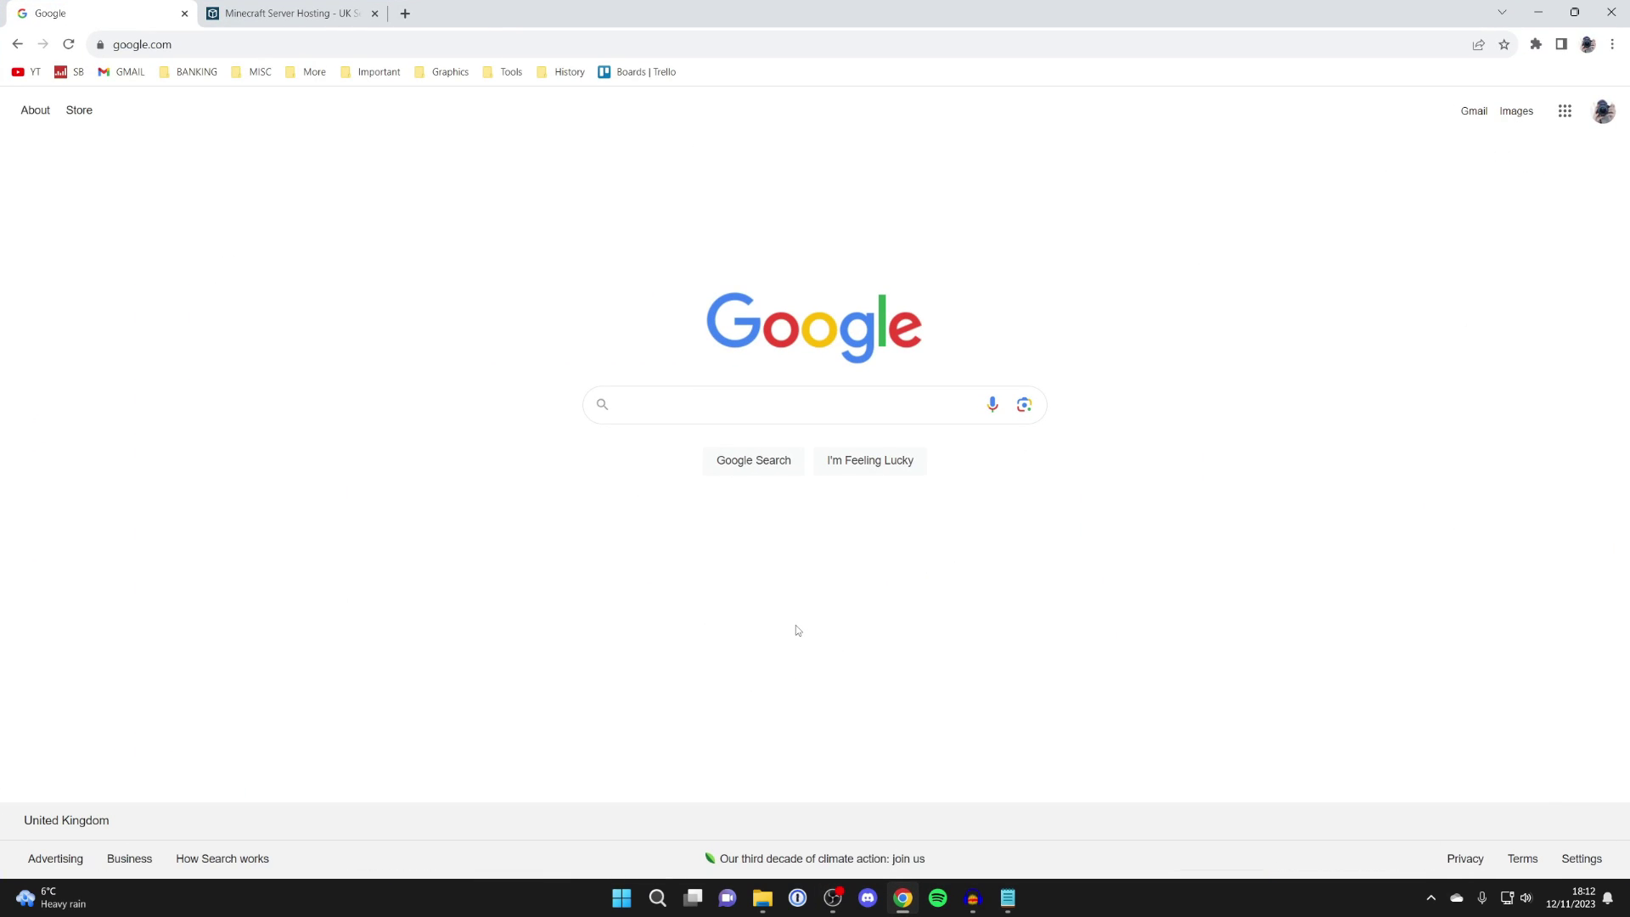
type("forge")
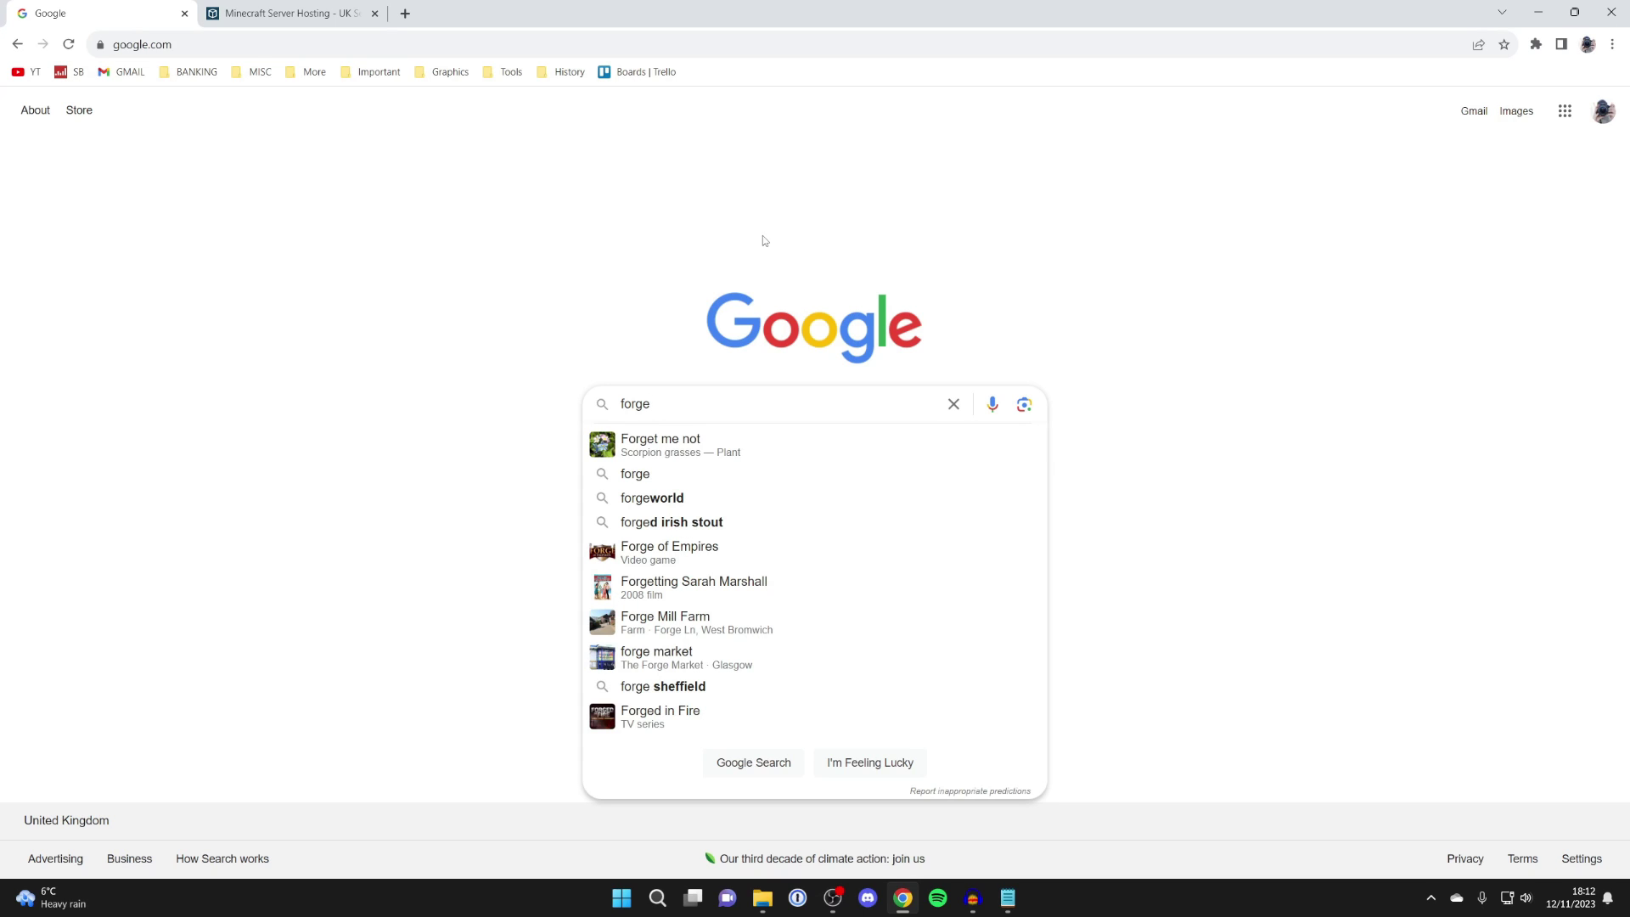
key("Return")
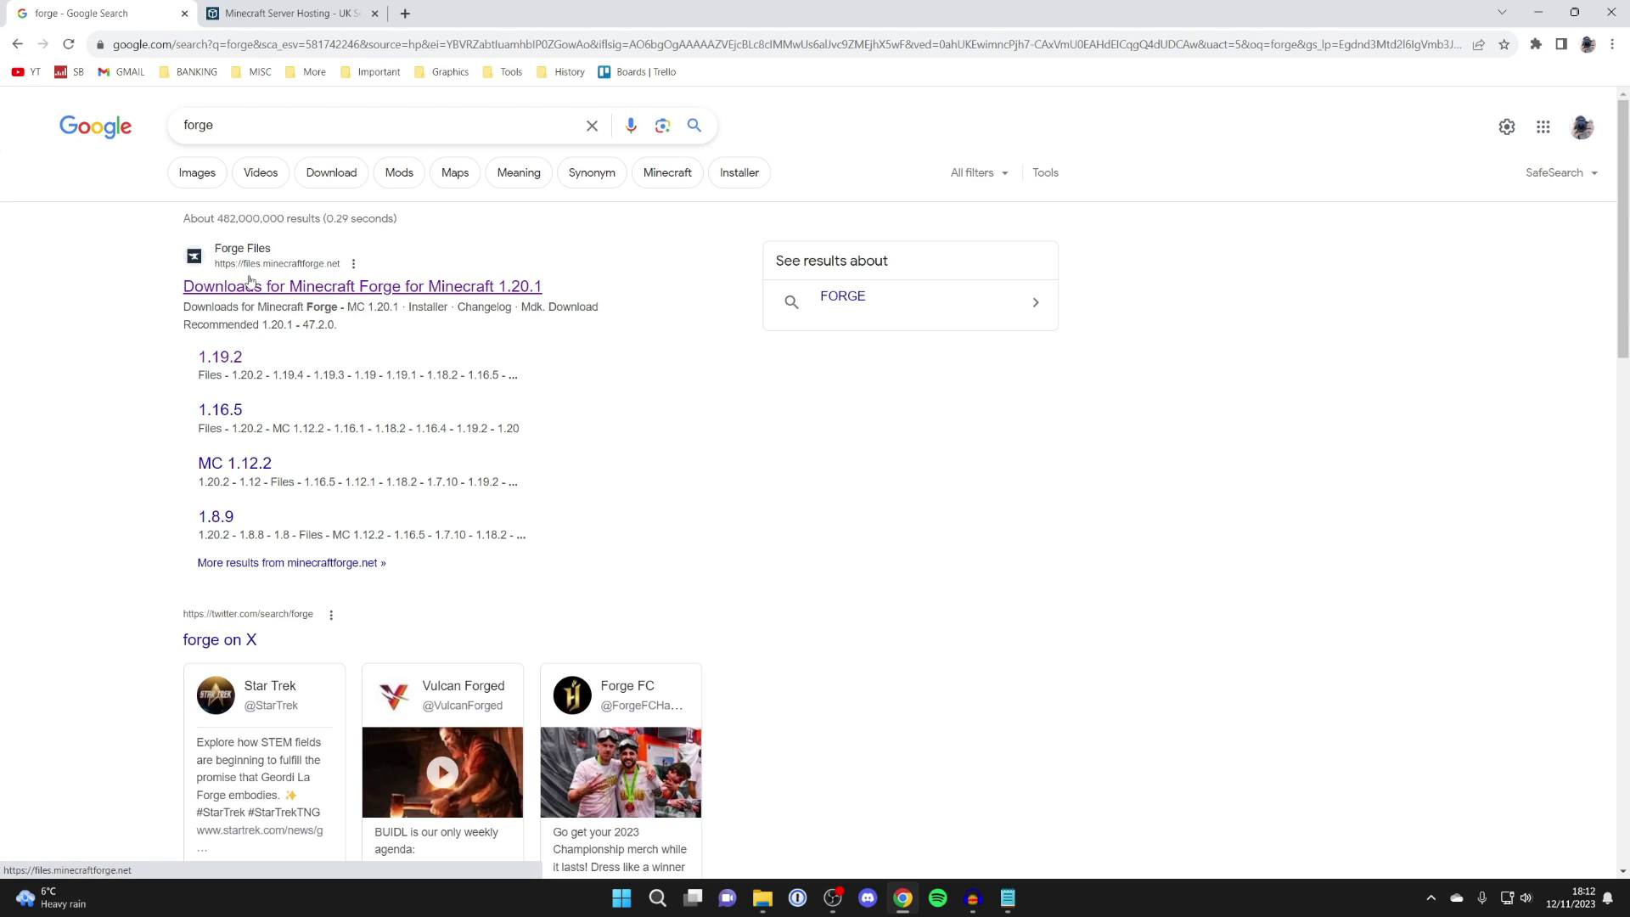
left_click(249, 291)
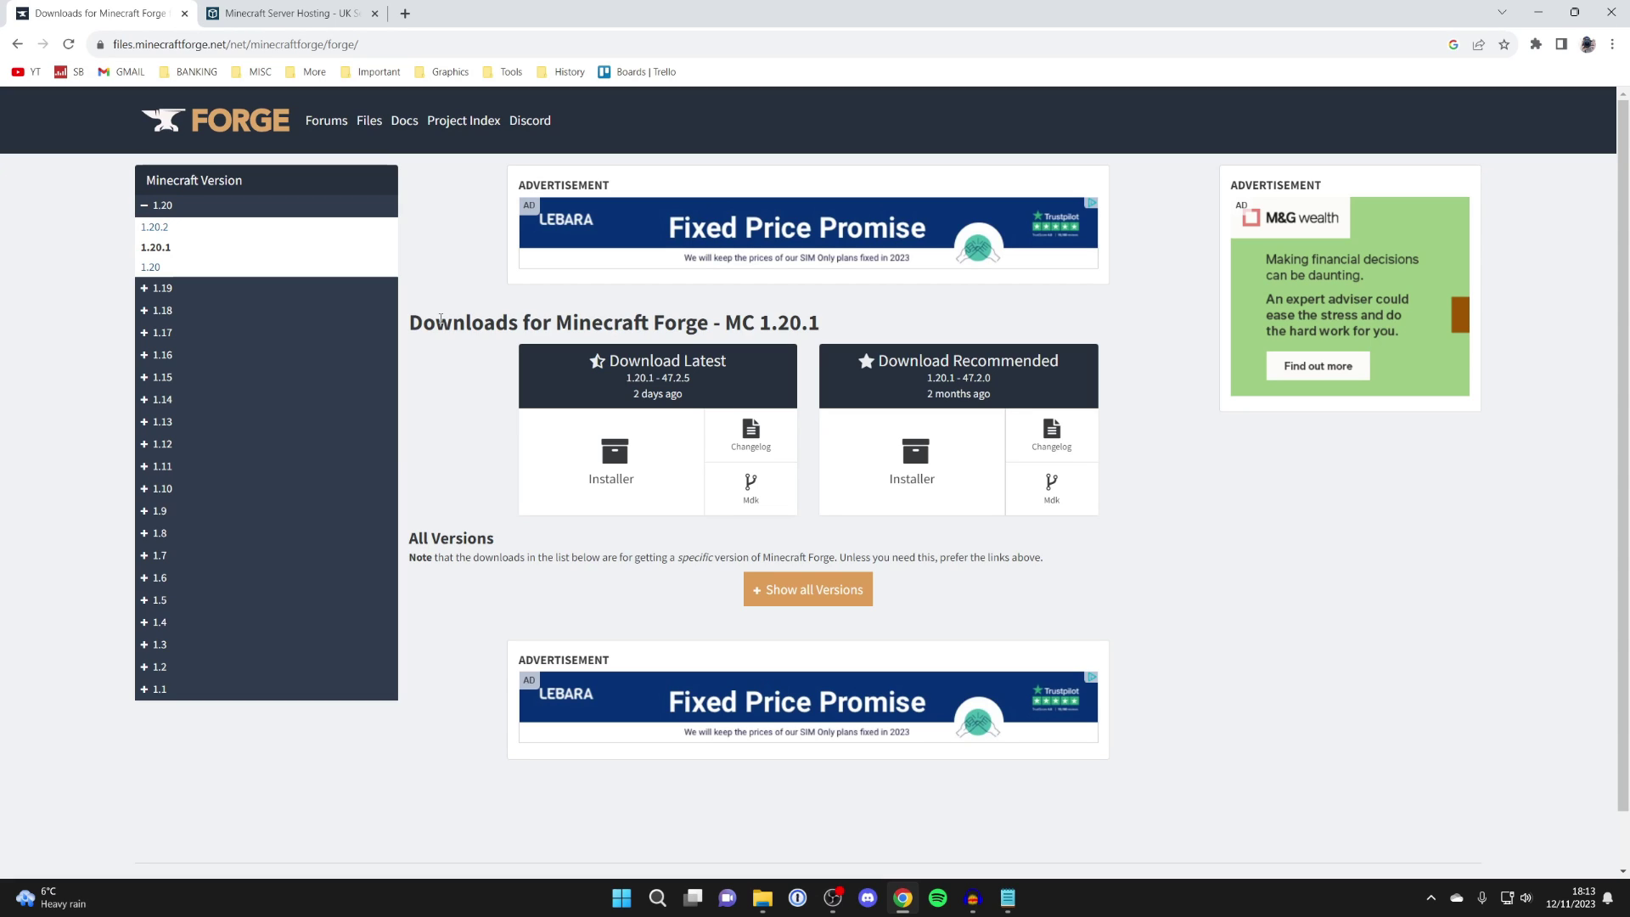
Switch to the Apex Hosting Minecraft Server Hosting tab in Chrome
left_click(286, 14)
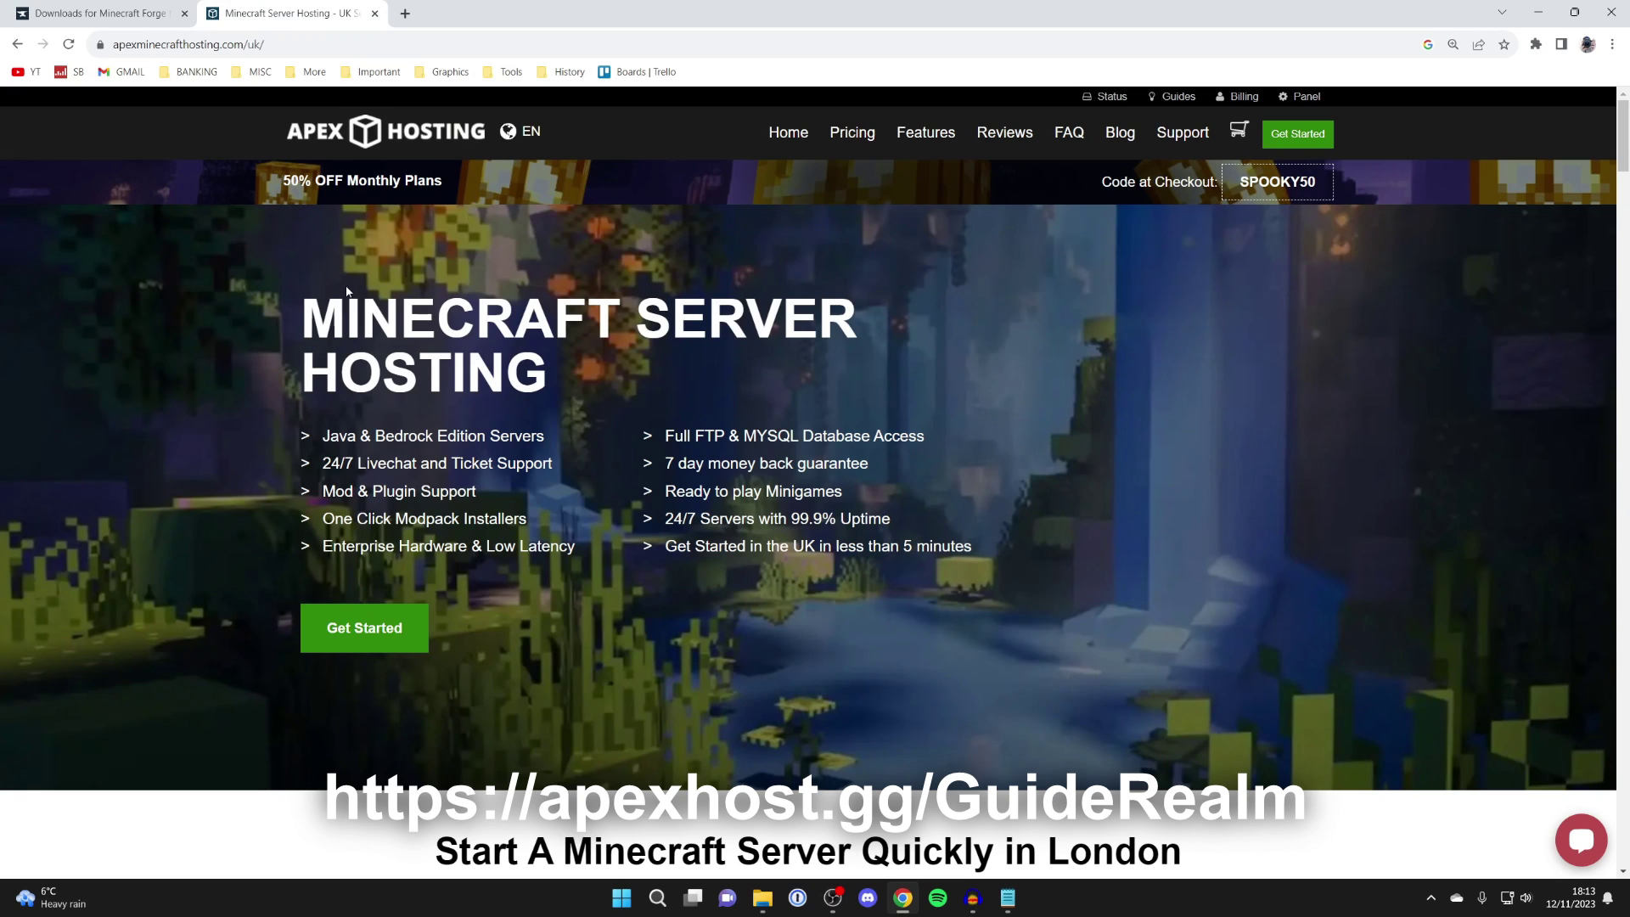
scroll(384, 334, "down", 8)
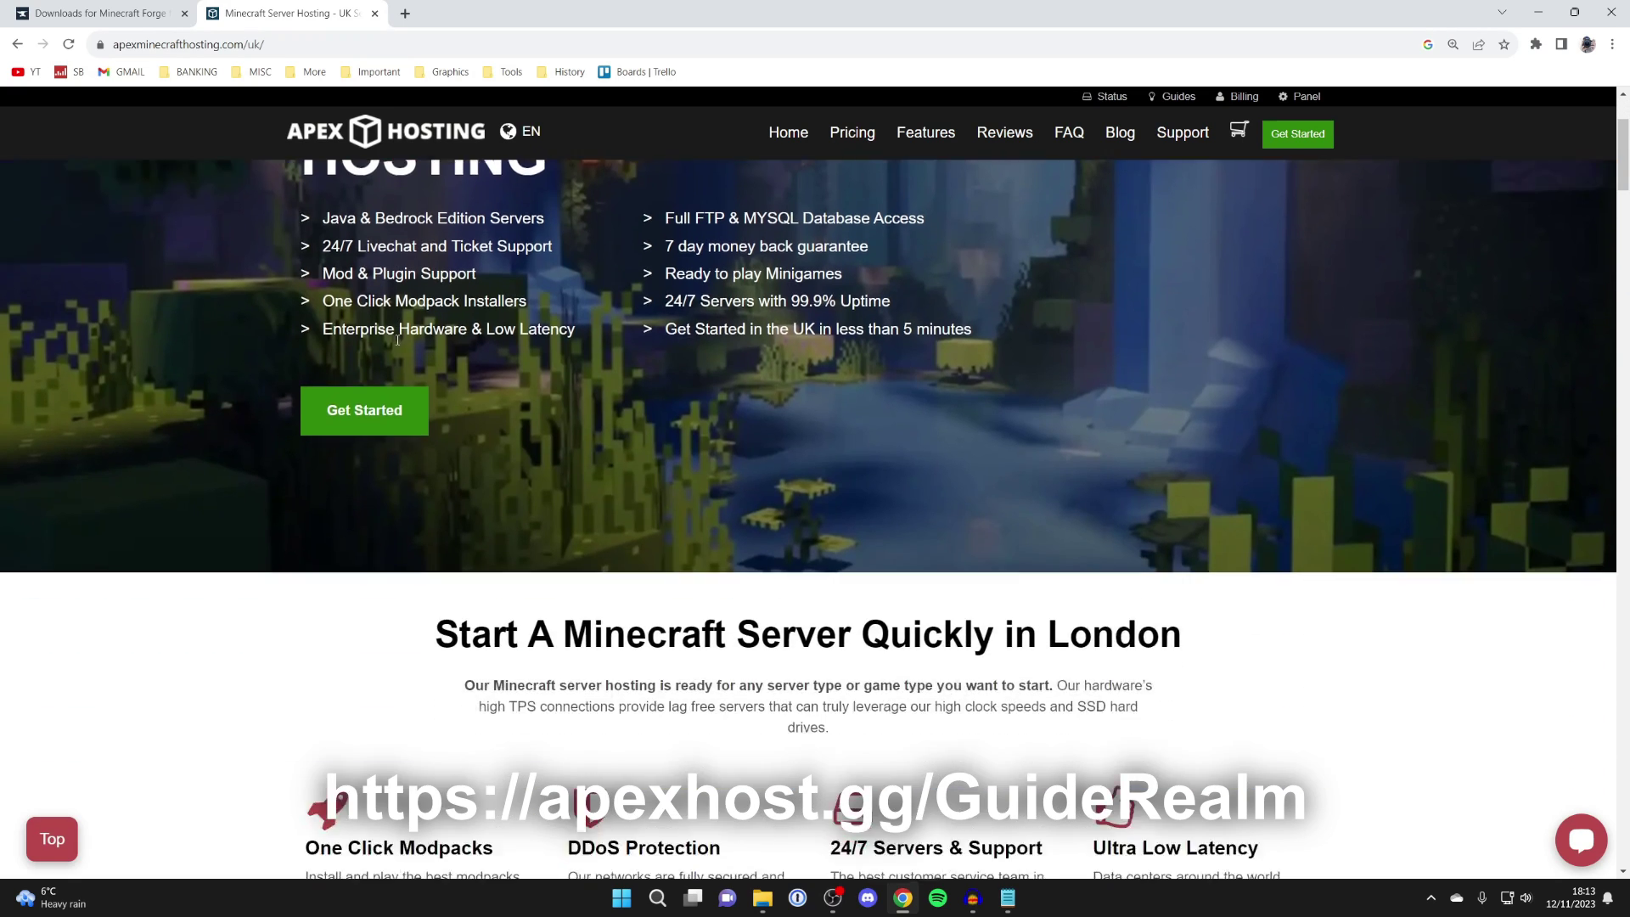
left_click_drag(307, 349, 463, 349)
left_click(440, 349)
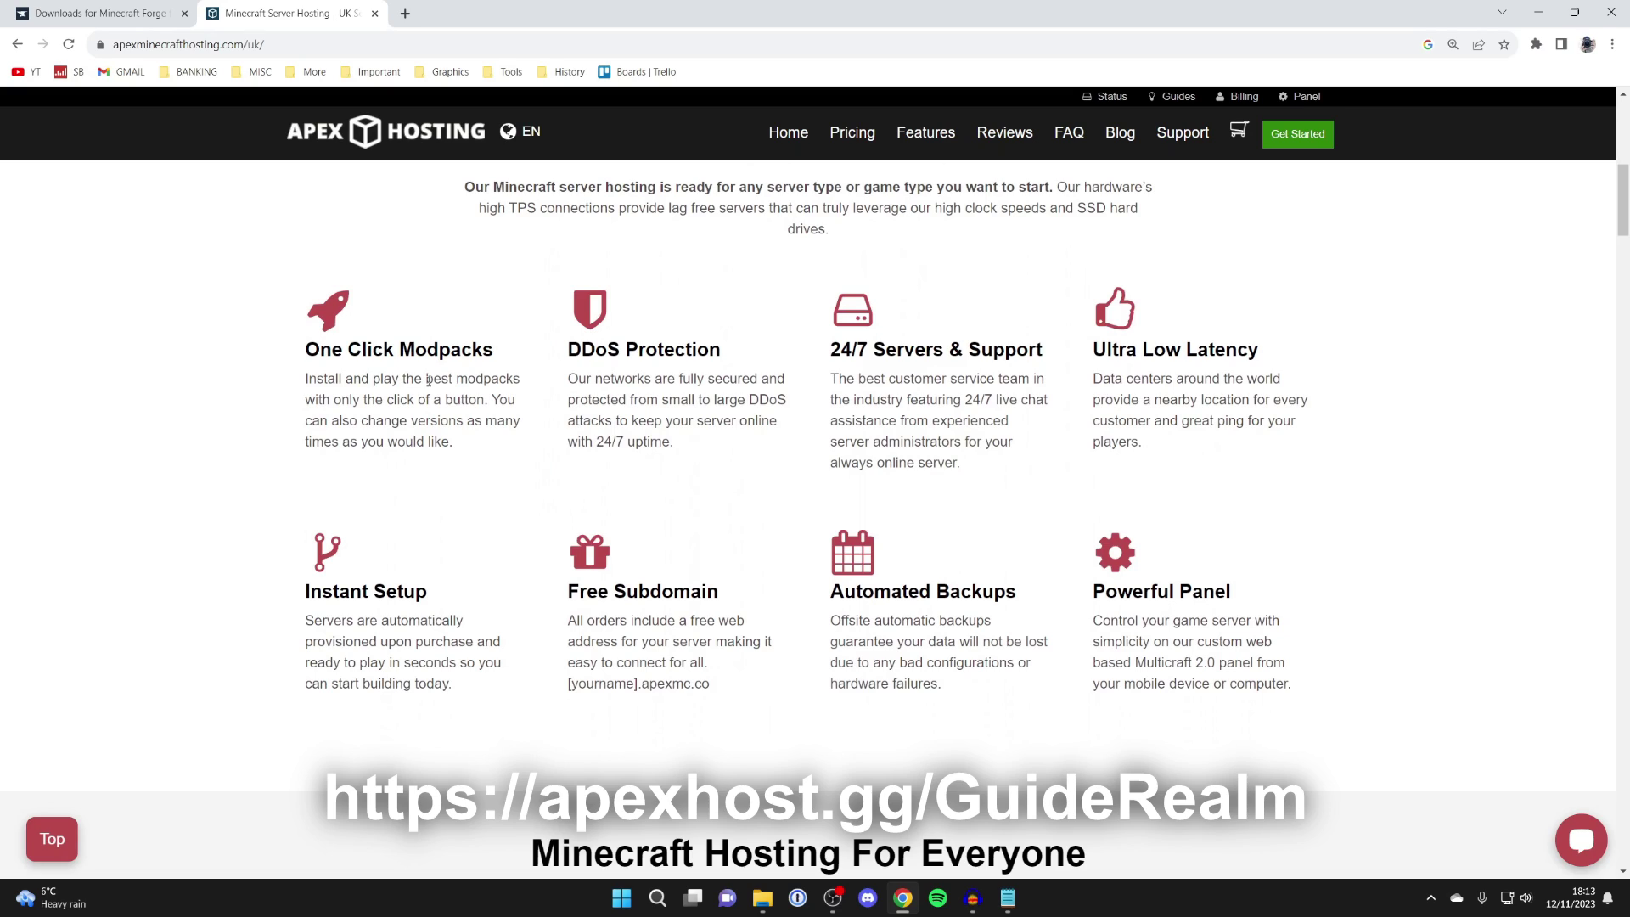
left_click_drag(839, 348, 1036, 366)
left_click(995, 349)
left_click_drag(830, 348, 1037, 350)
left_click(1028, 350)
scroll(785, 513, "up", 1)
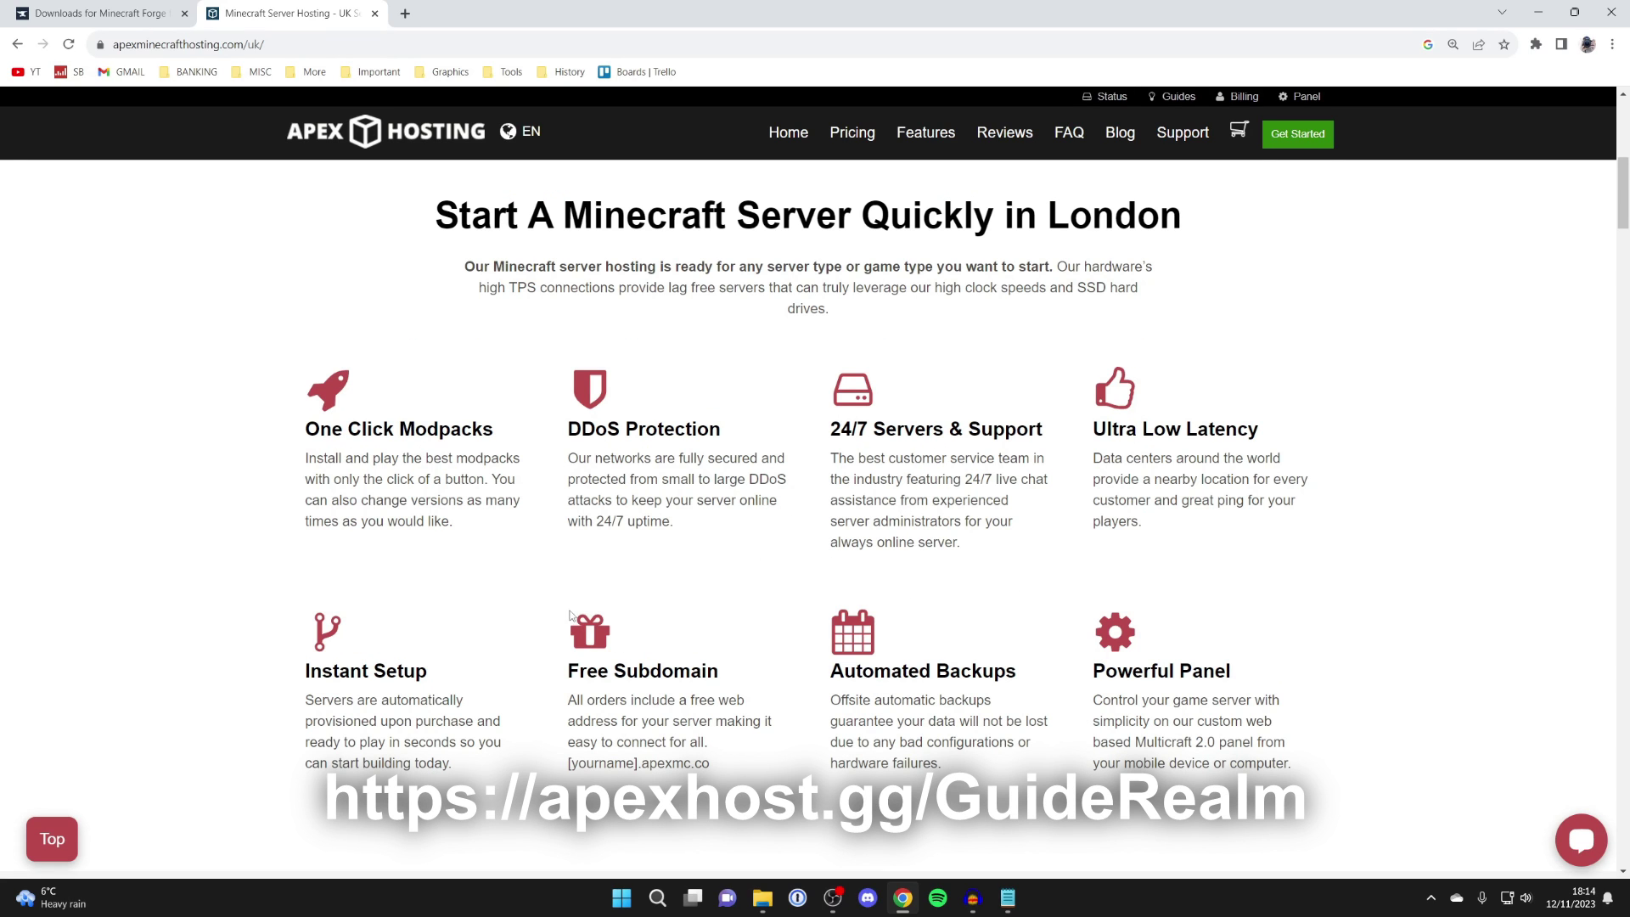
scroll(852, 632, "up", 3)
scroll(852, 632, "up", 4)
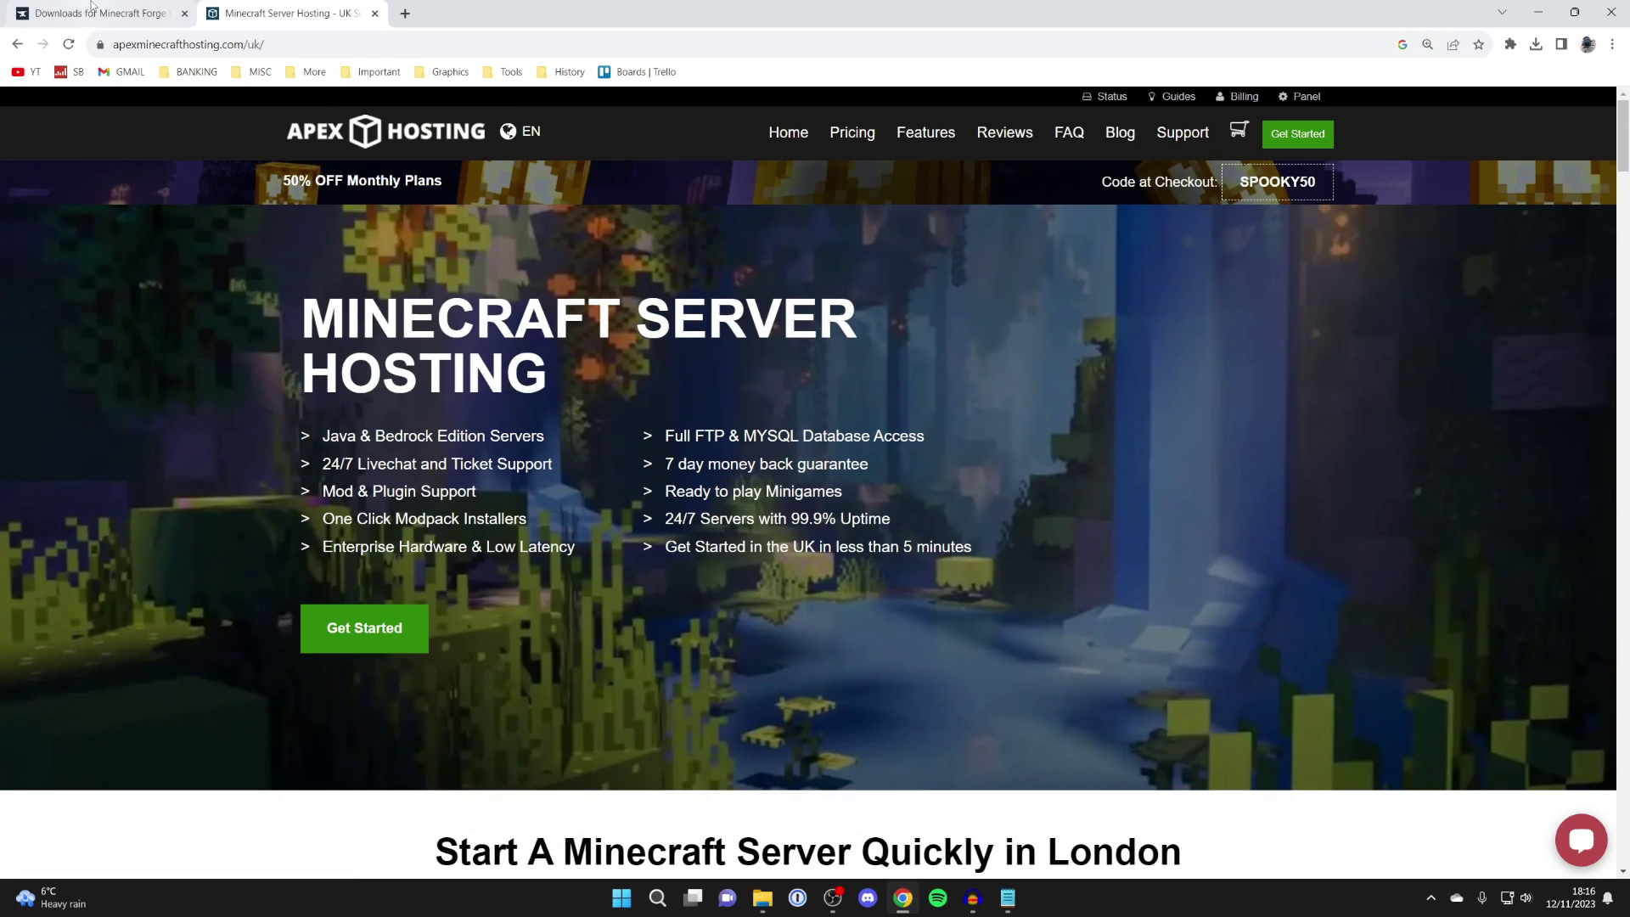
left_click(92, 9)
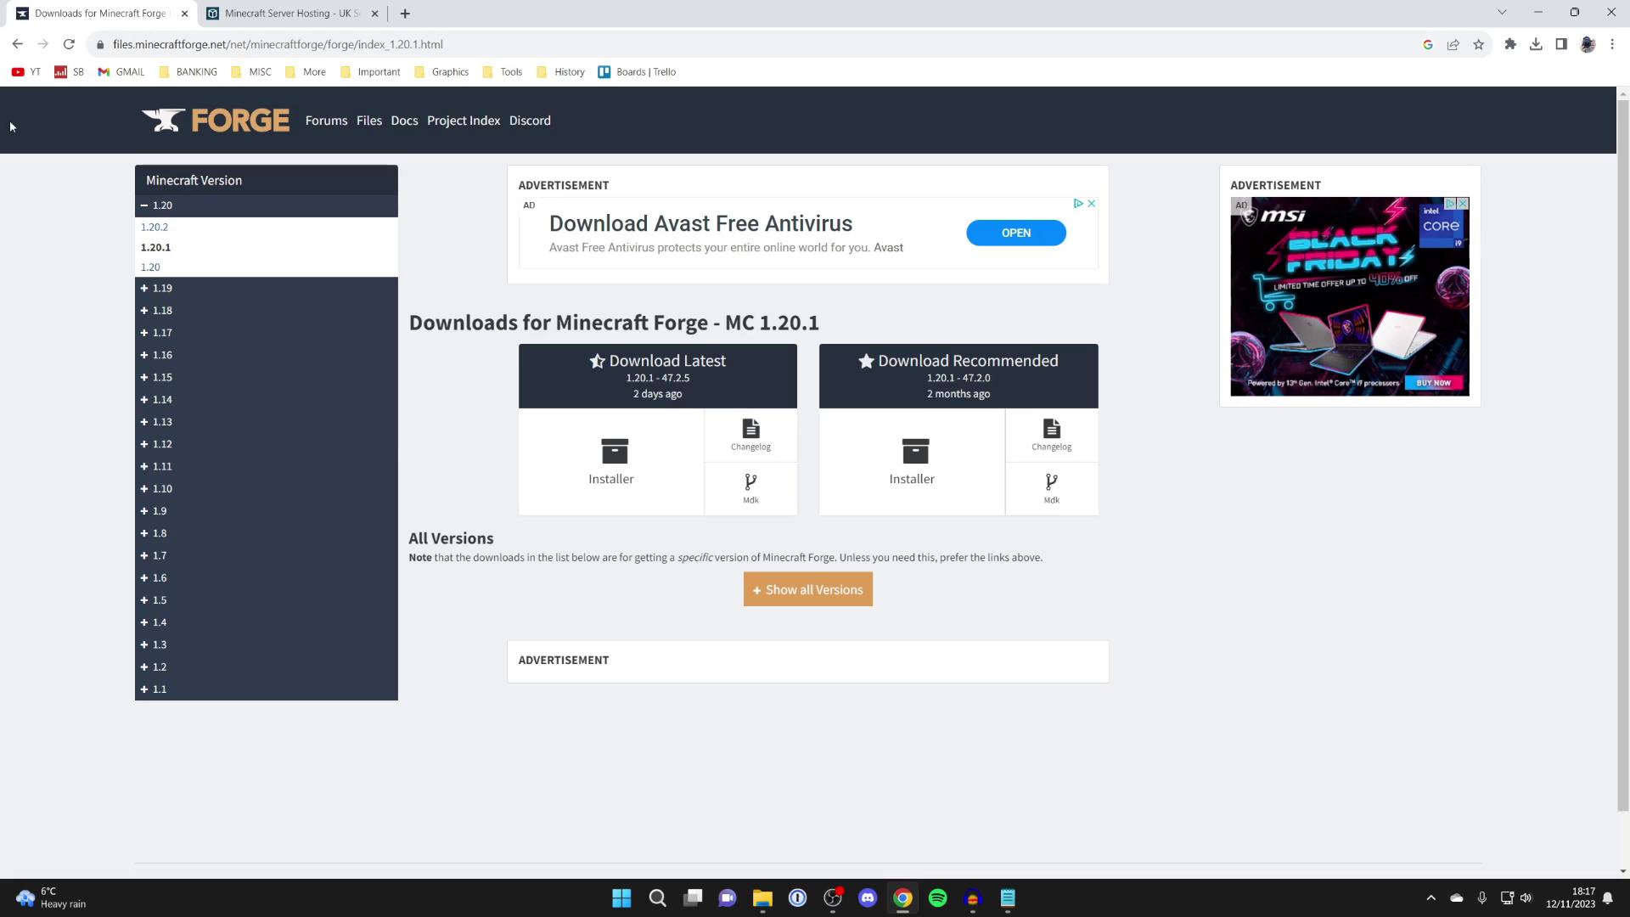
Download forge-1.20.2-48.0.37-installer.jar from the MC 1.20.2 page, skipping the advert
left_click(166, 232)
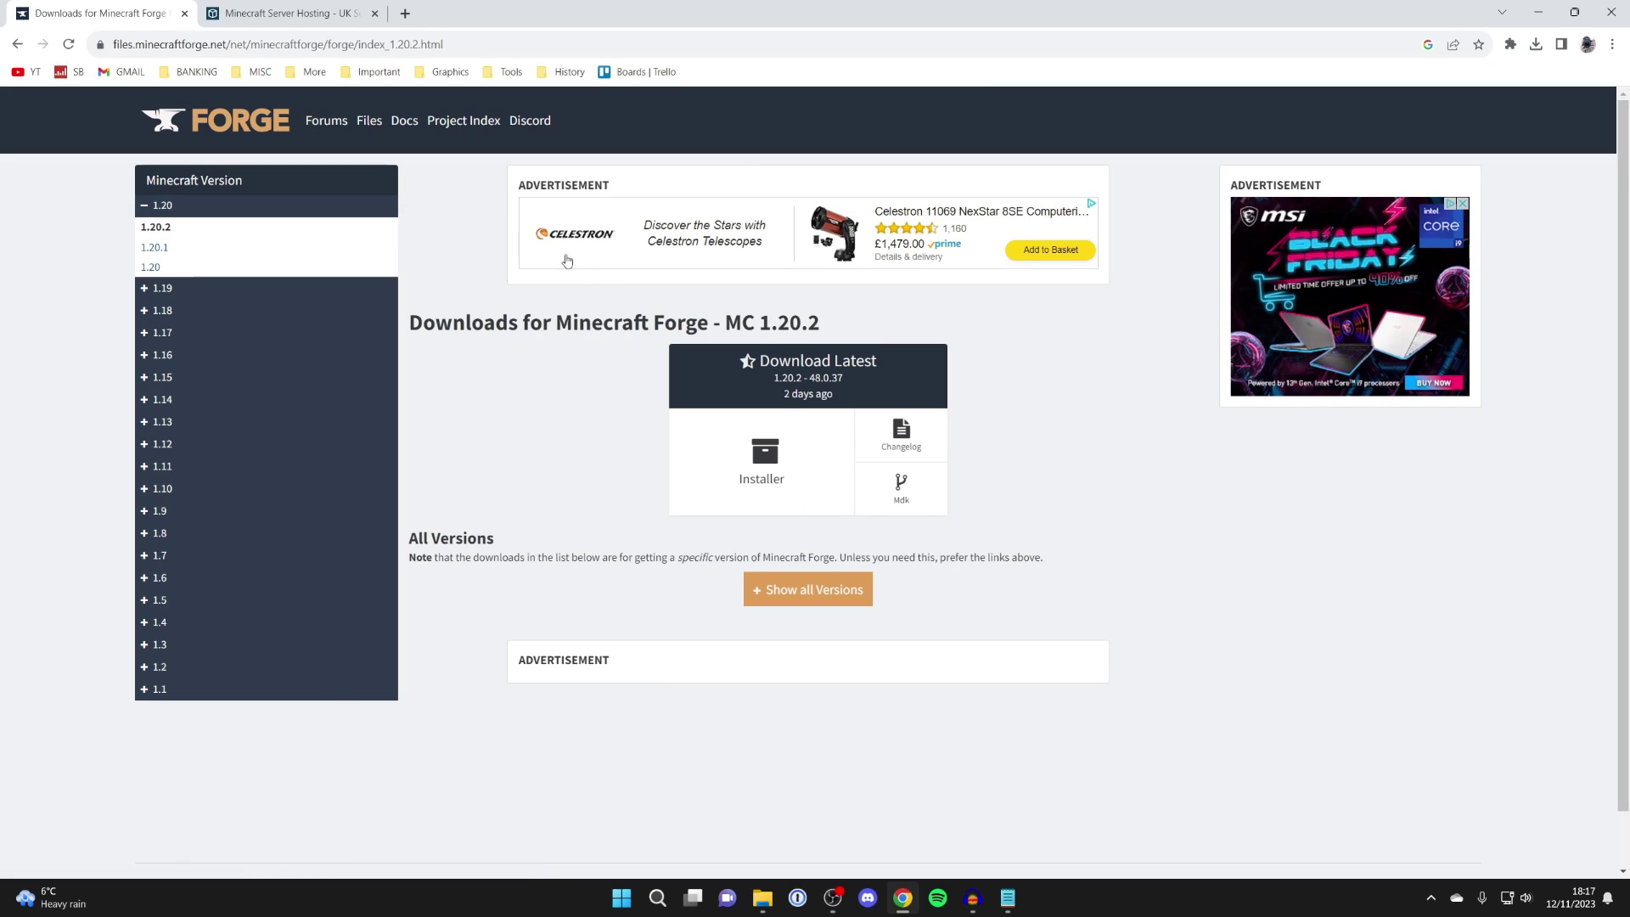
left_click(723, 459)
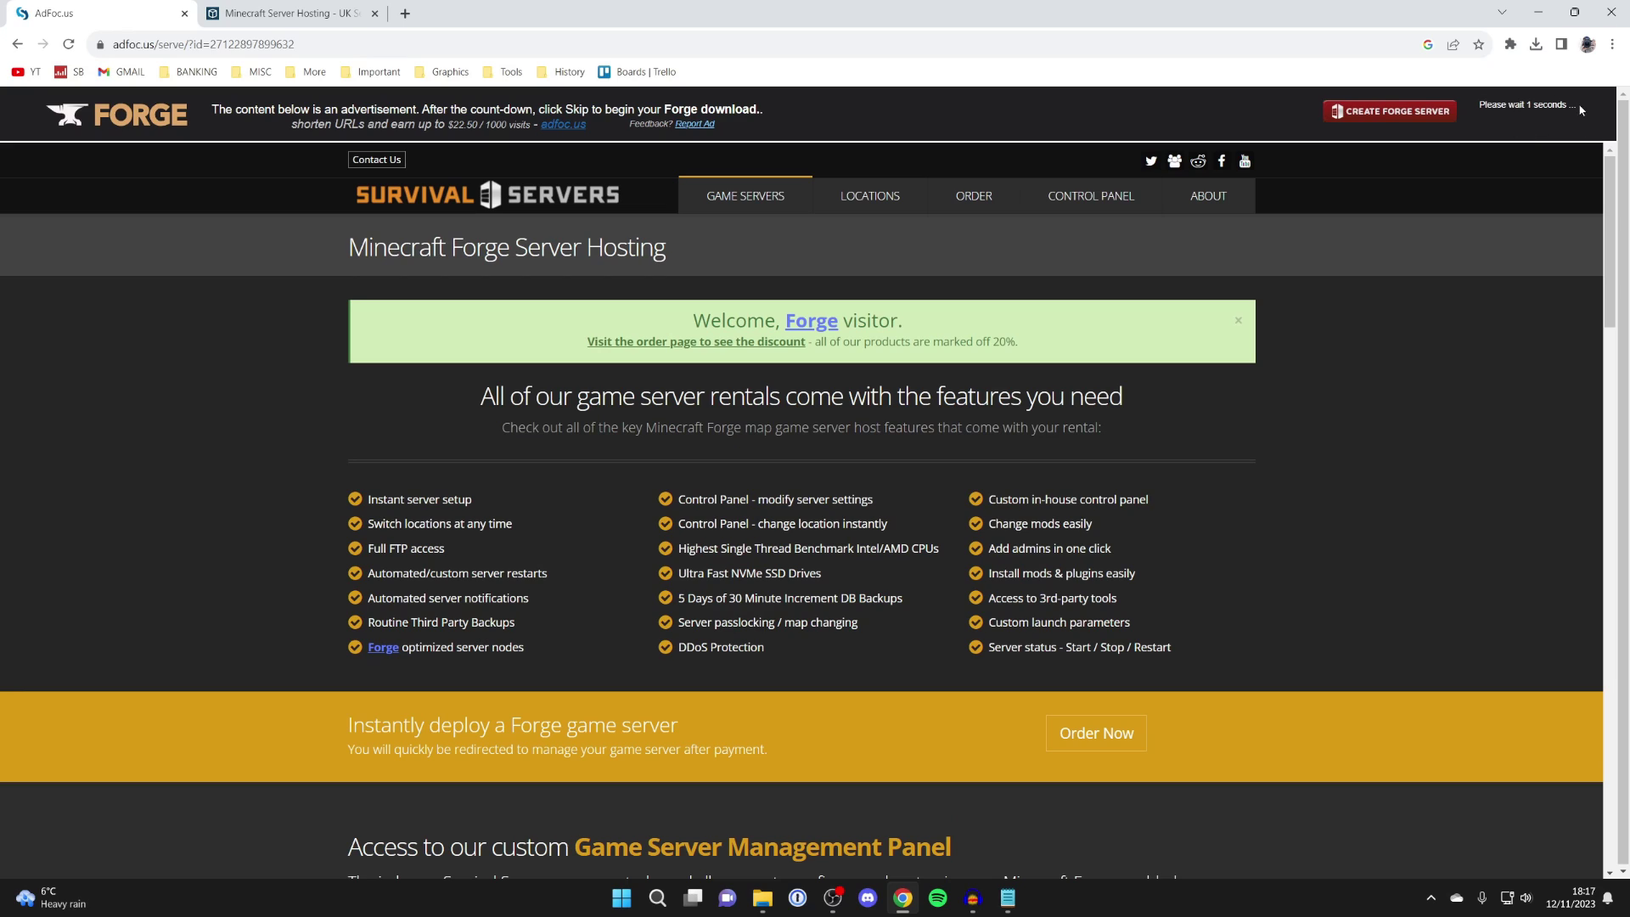
left_click(1550, 118)
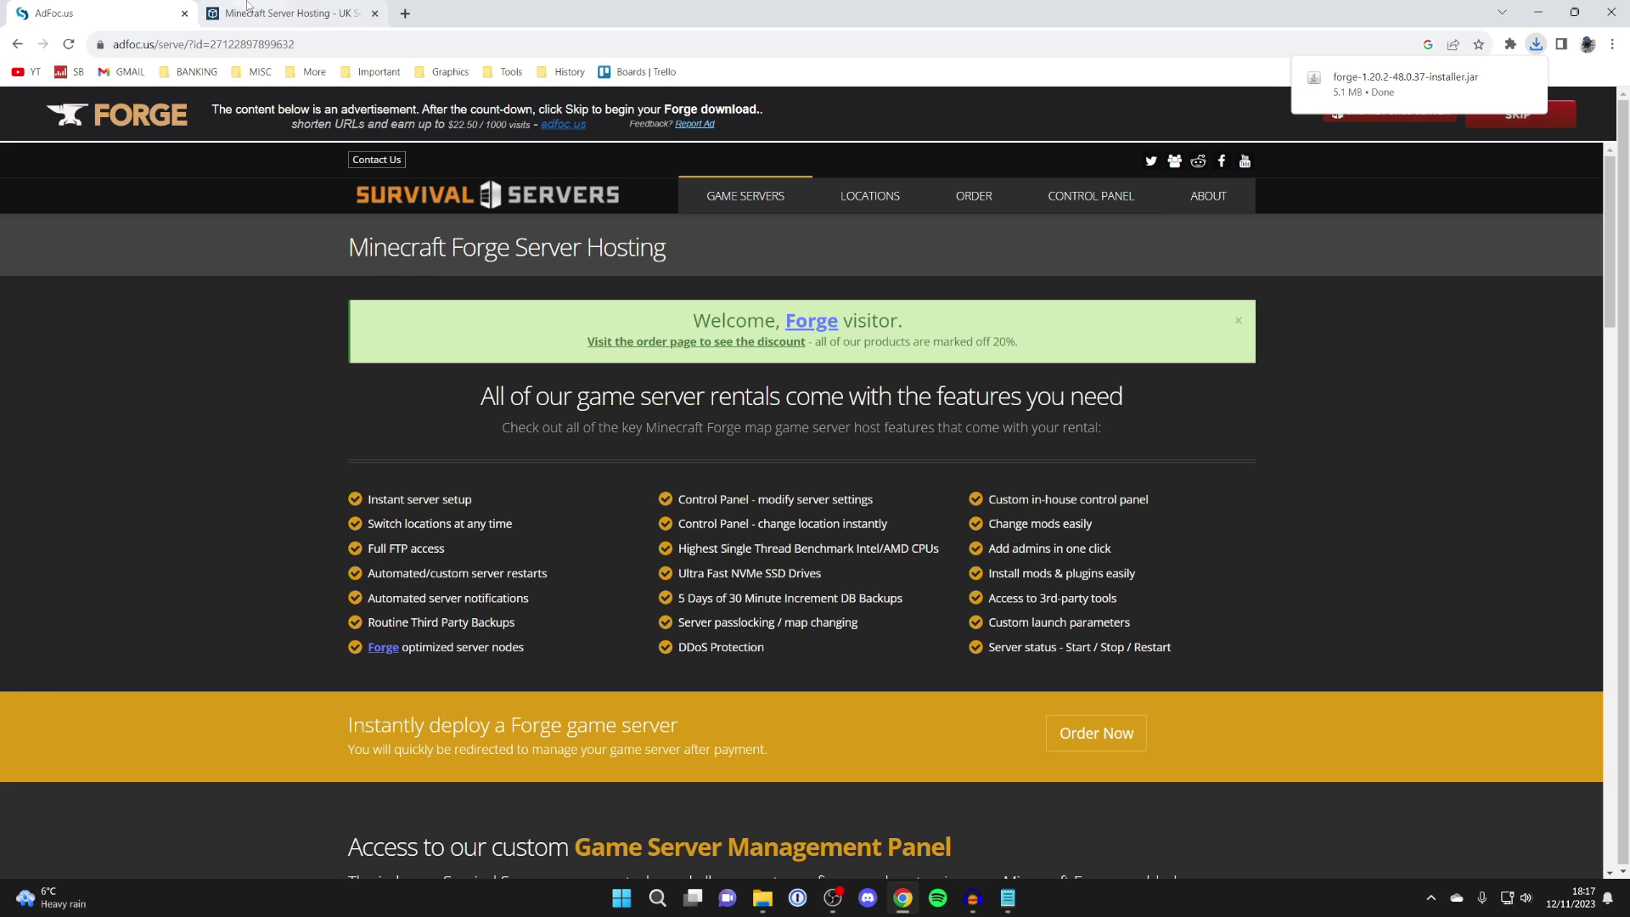
left_click(19, 43)
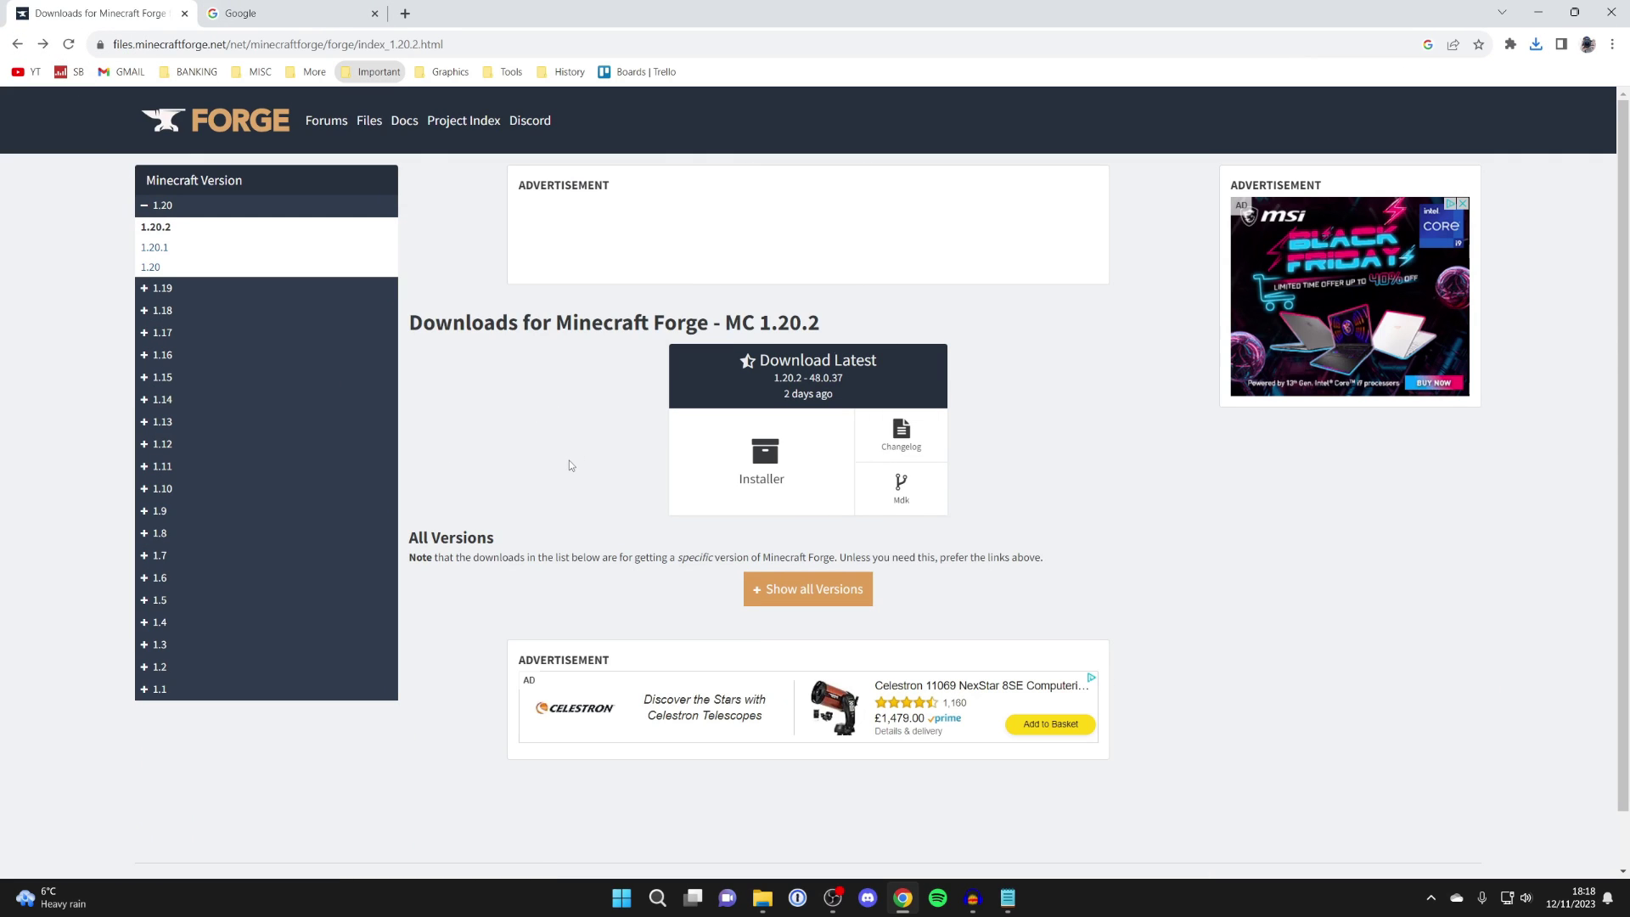
Search Google for 'curseforge' and open the CurseForge website
left_click(255, 12)
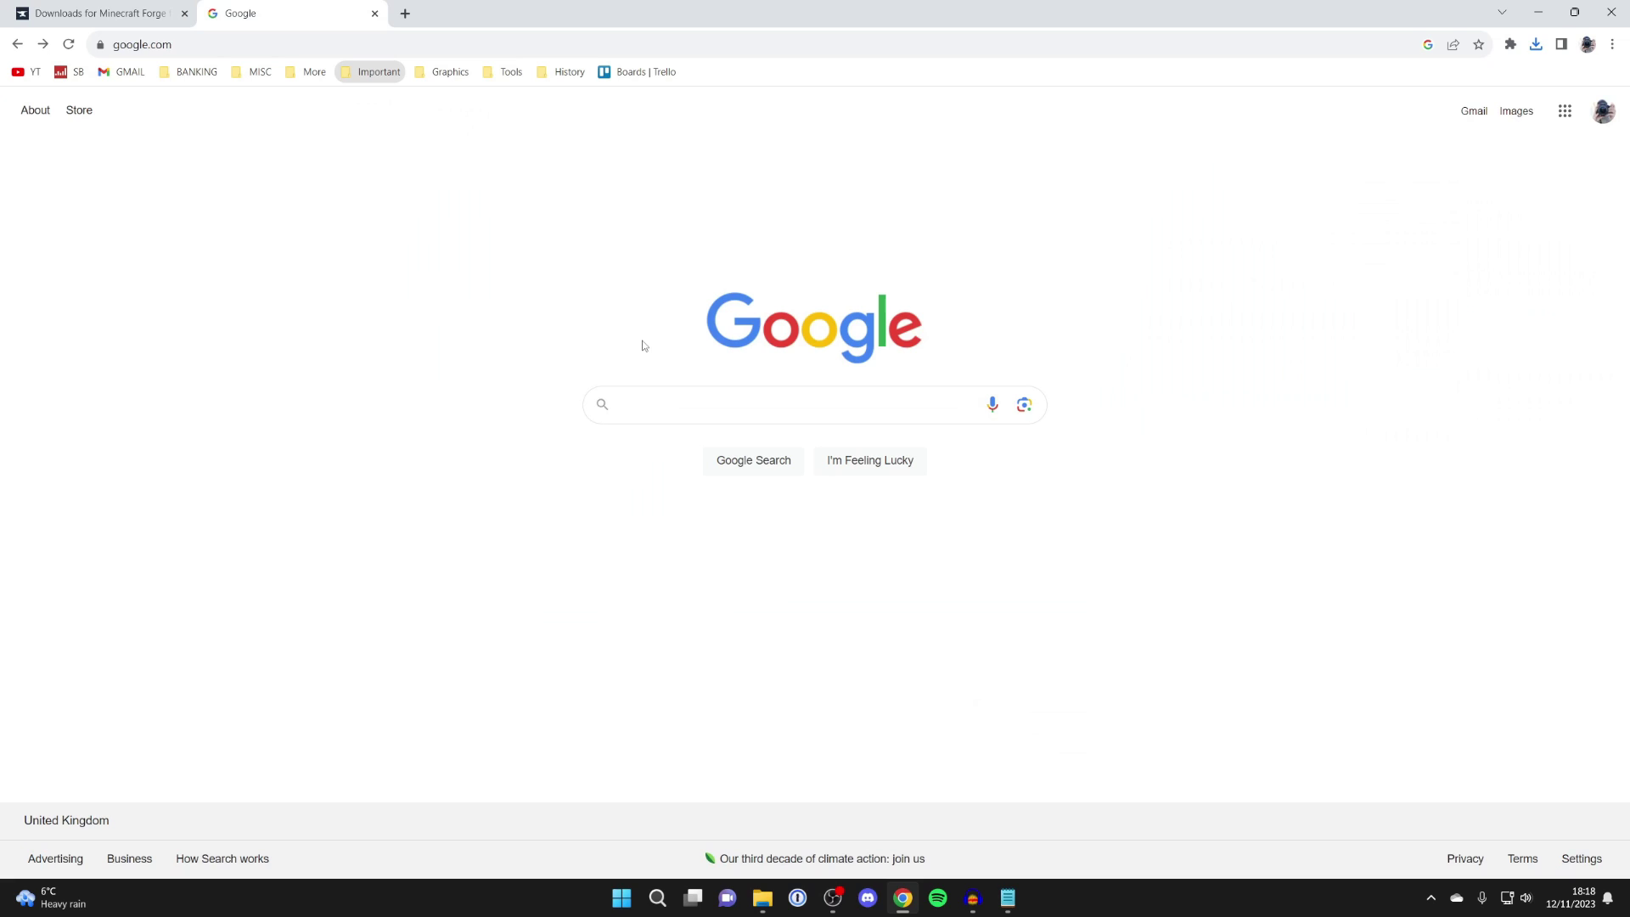
type("curseforge")
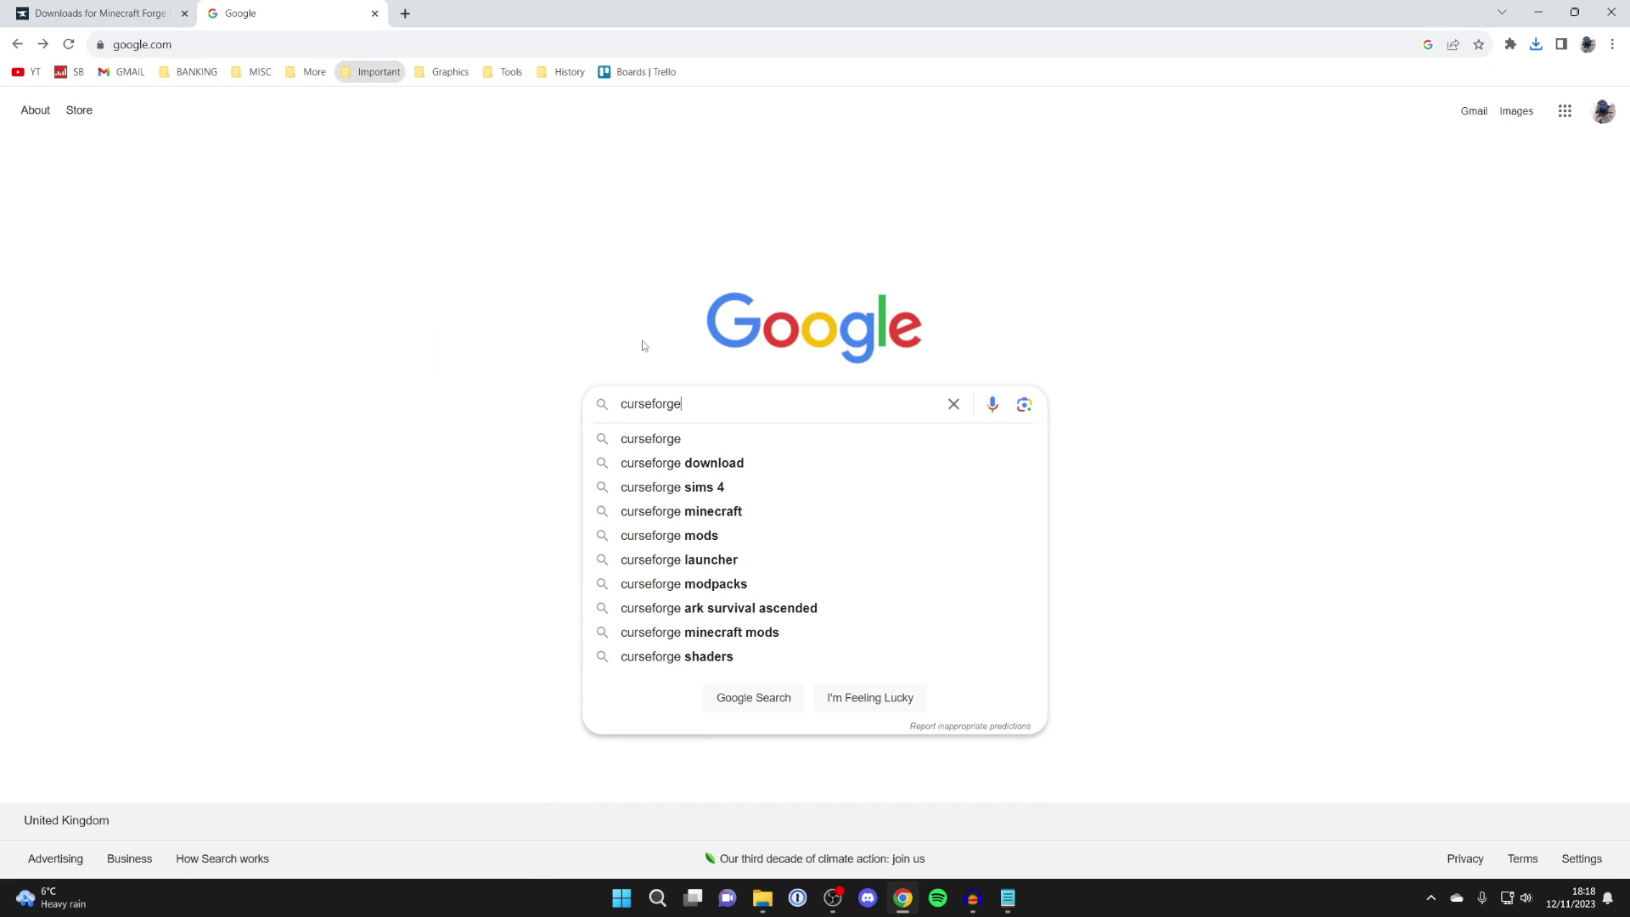
key("Return")
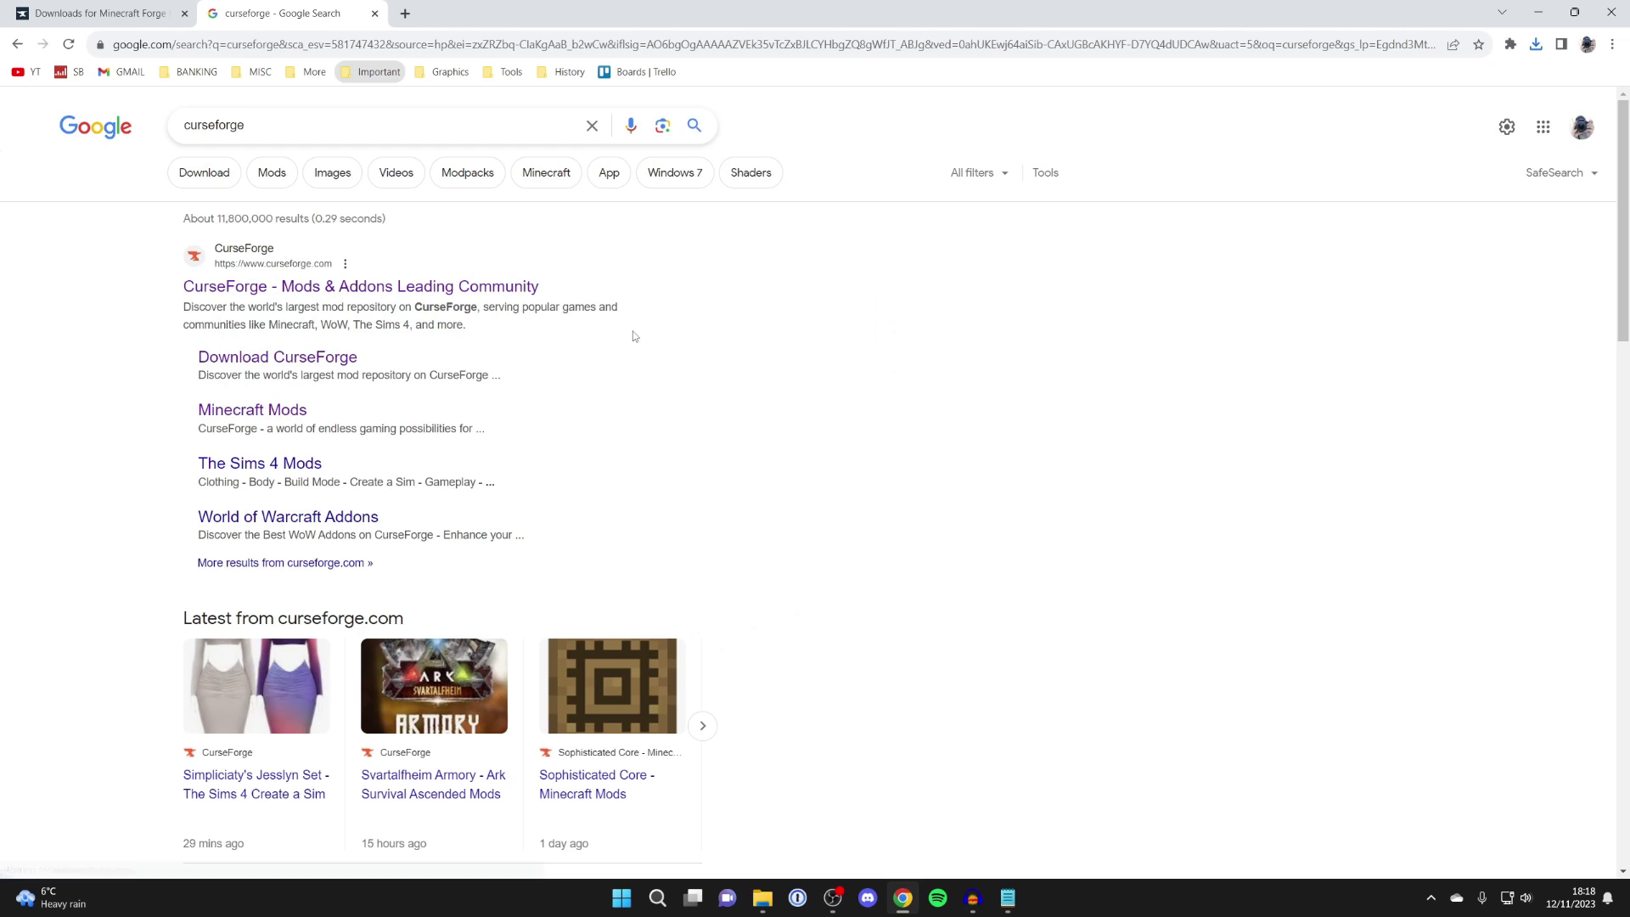
left_click(458, 286)
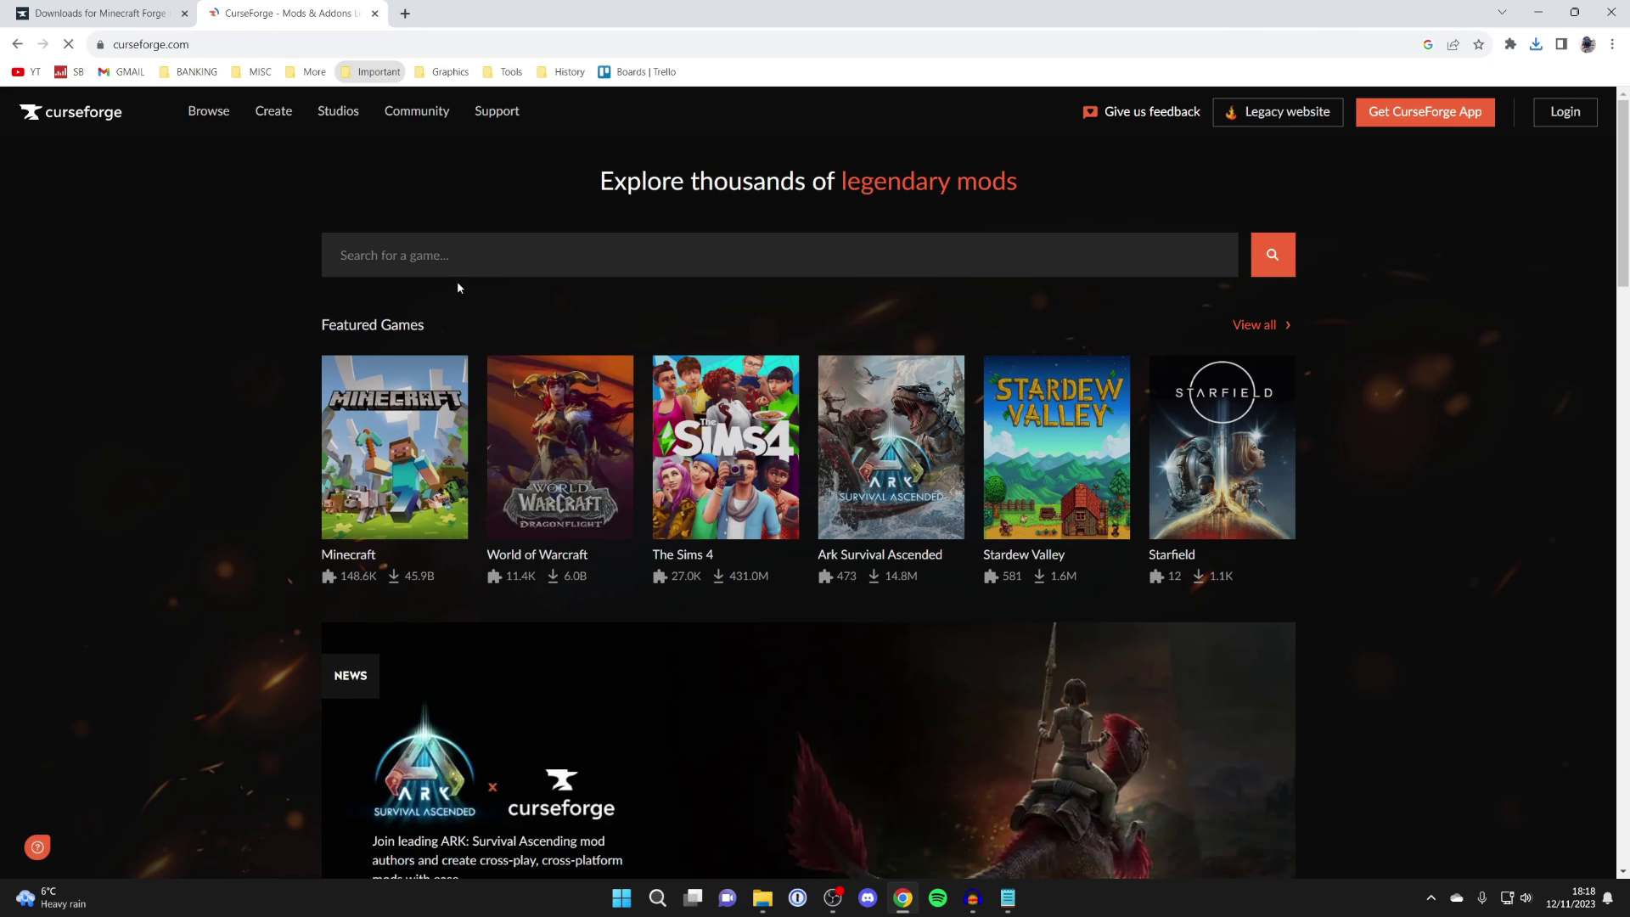
Open CurseForge's Minecraft mods section and scroll down to the Popular Mods list
left_click(416, 400)
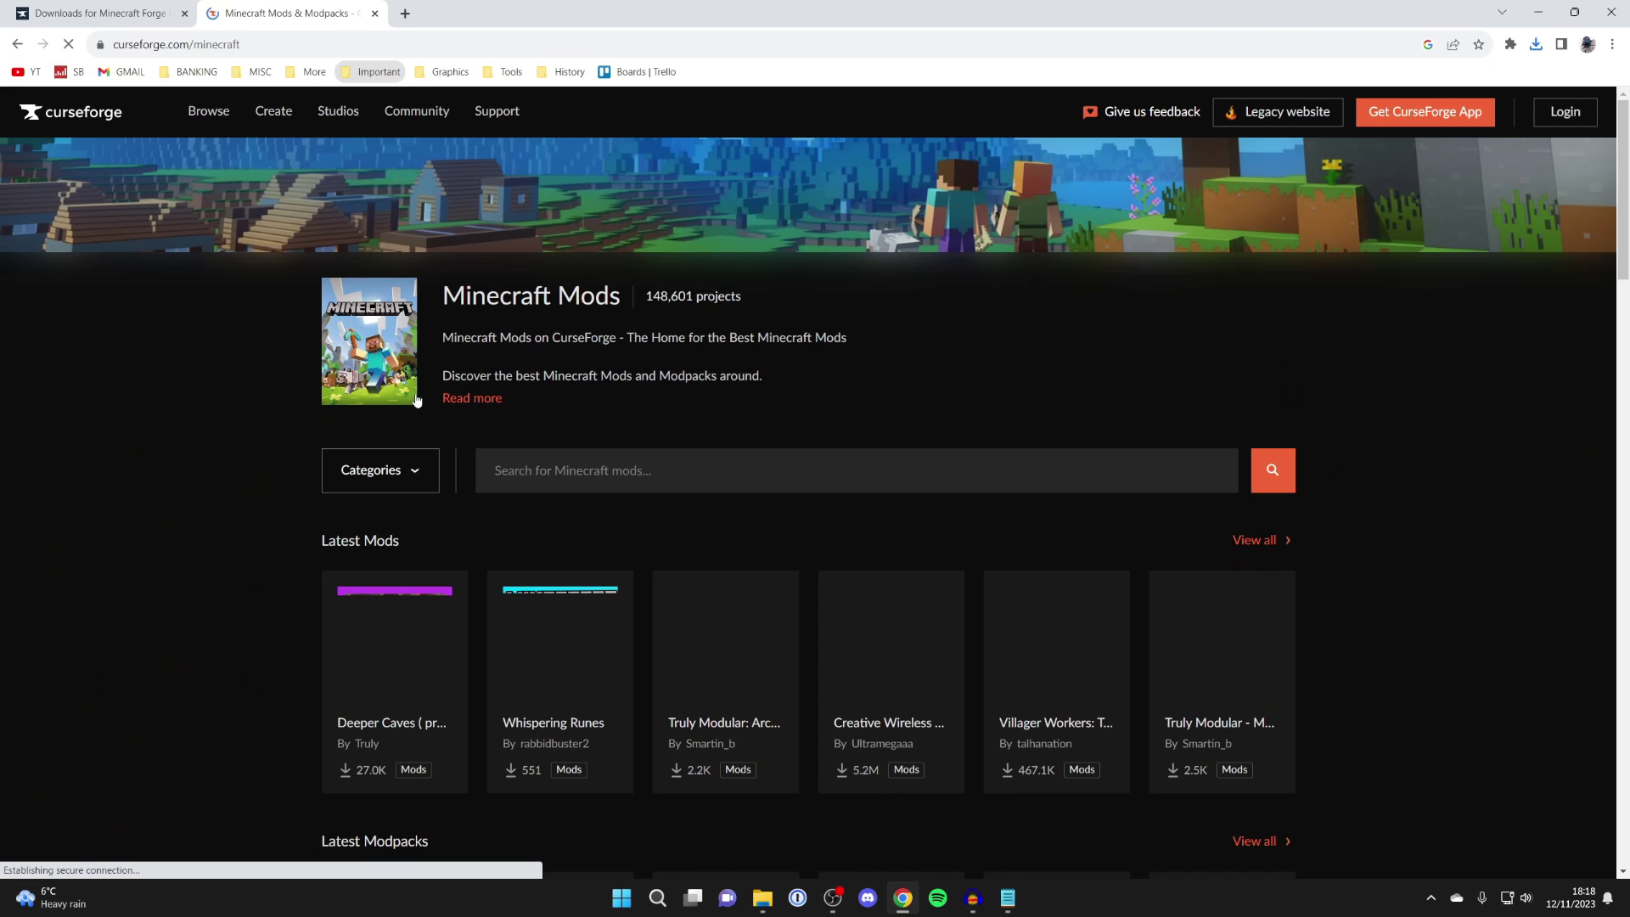
scroll(440, 471, "down", 1)
scroll(440, 481, "down", 1)
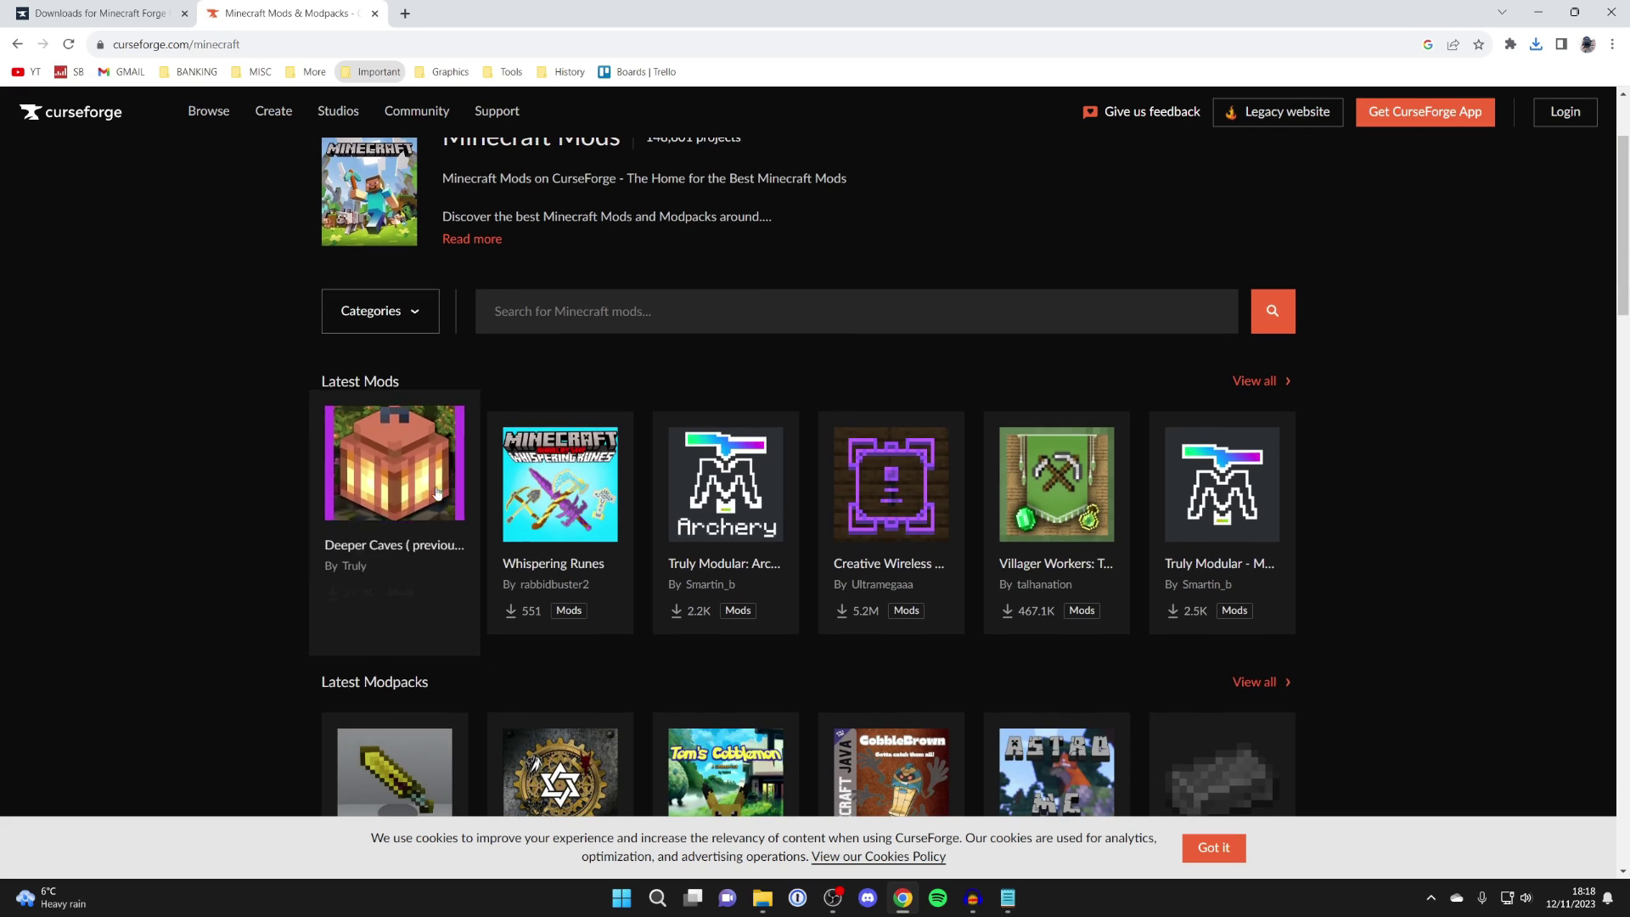
scroll(302, 349, "up", 2)
scroll(246, 339, "down", 3)
scroll(265, 309, "down", 7)
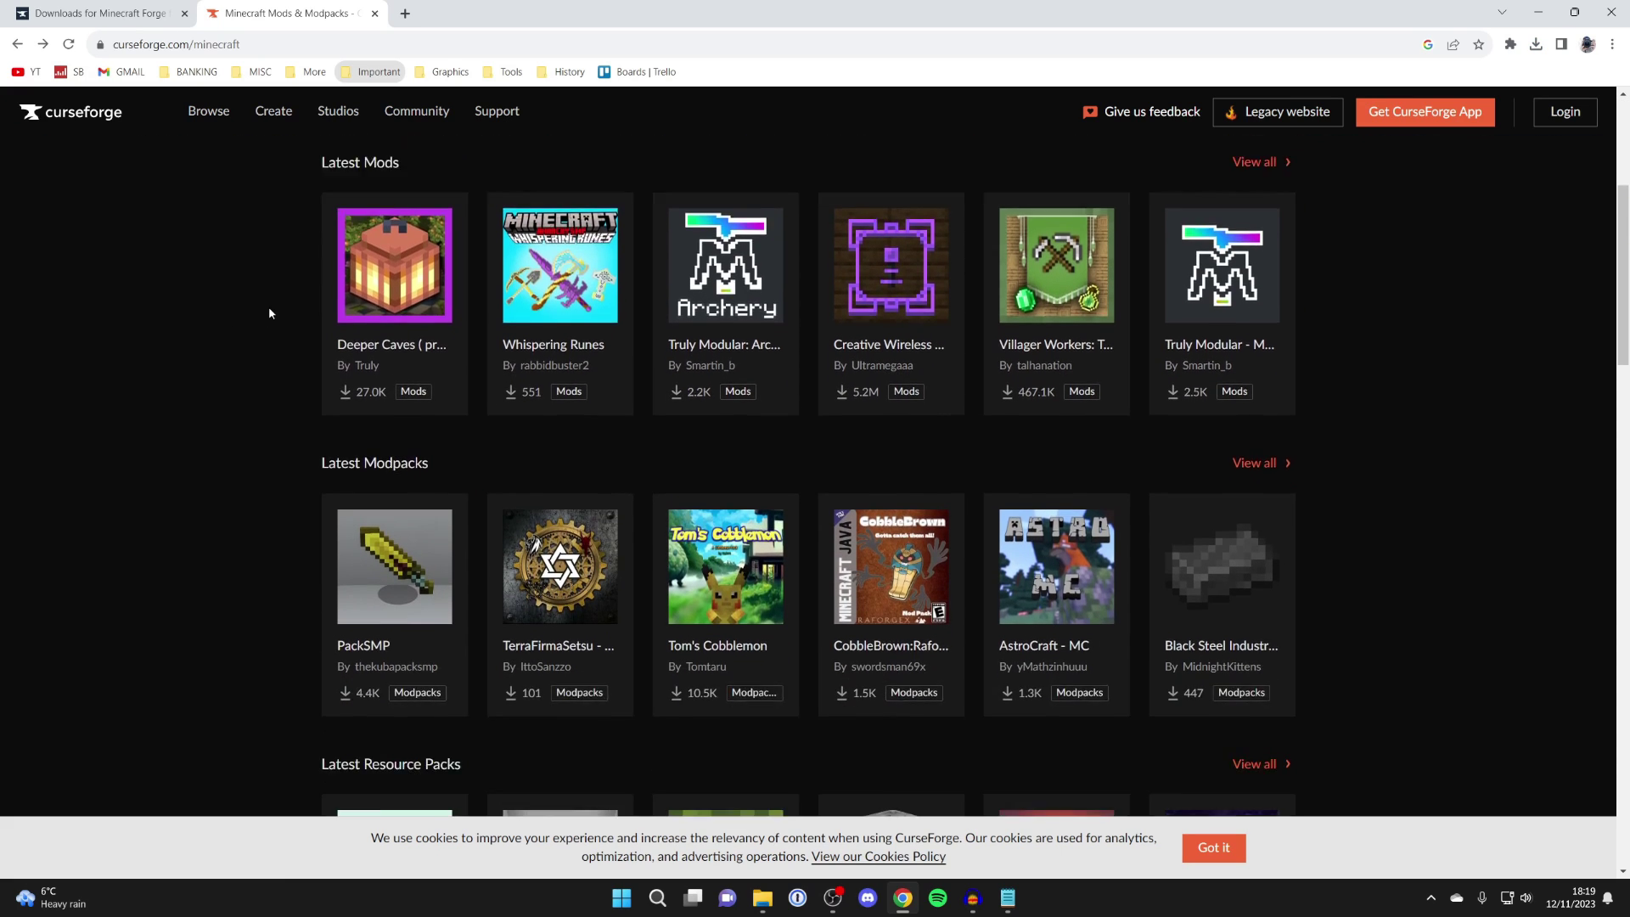
scroll(268, 307, "down", 5)
scroll(269, 307, "down", 8)
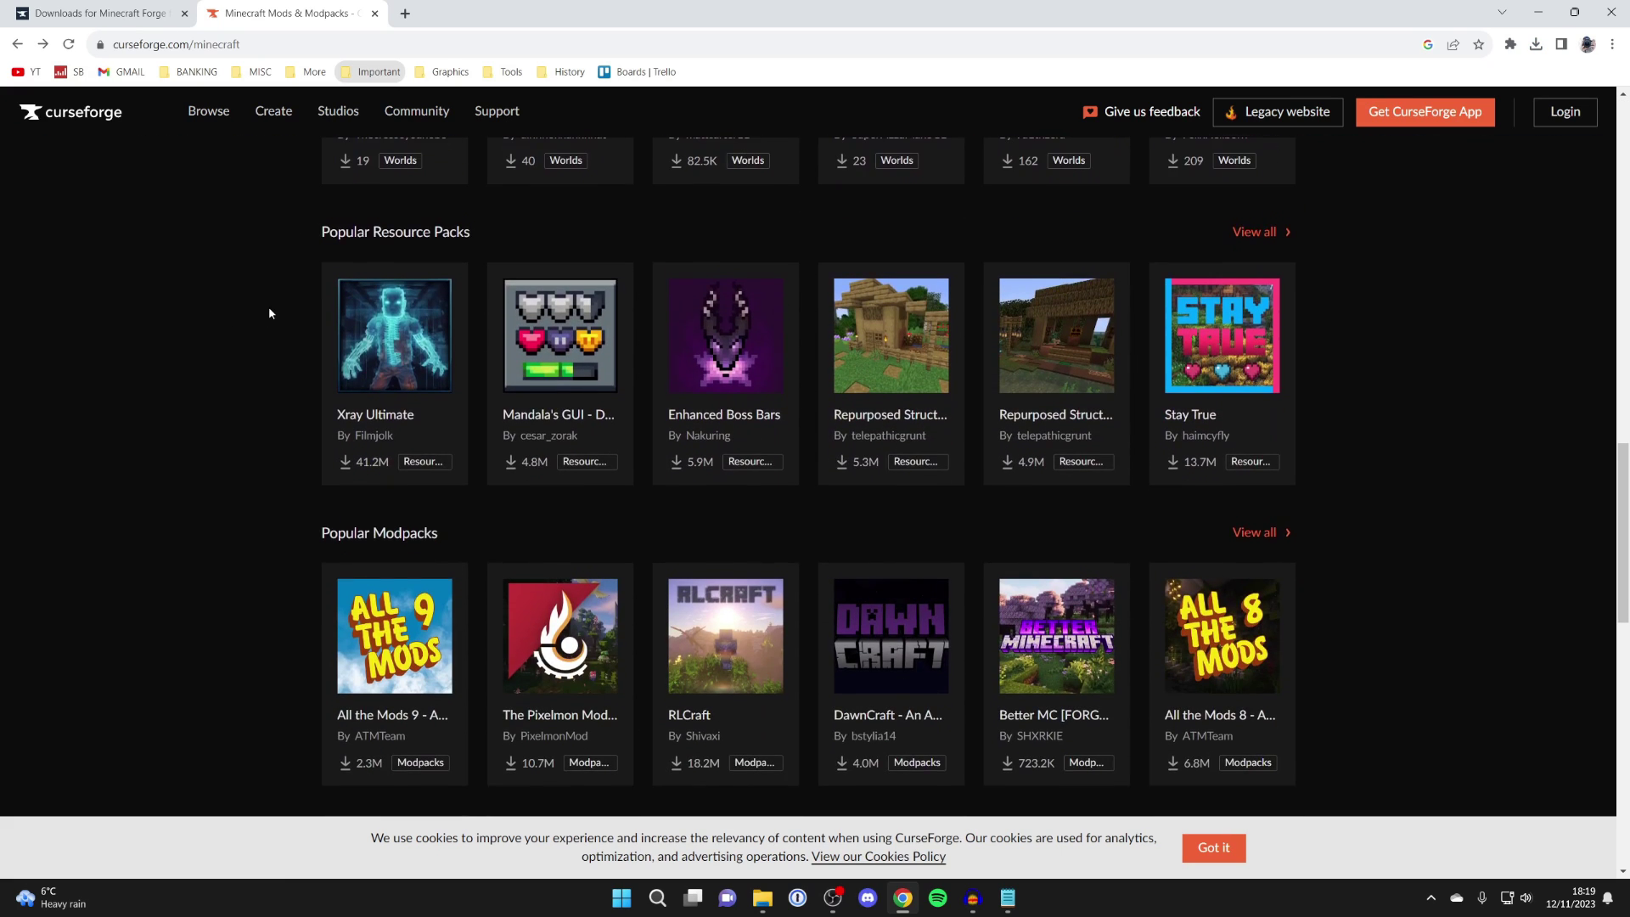
mouse_move(406, 437)
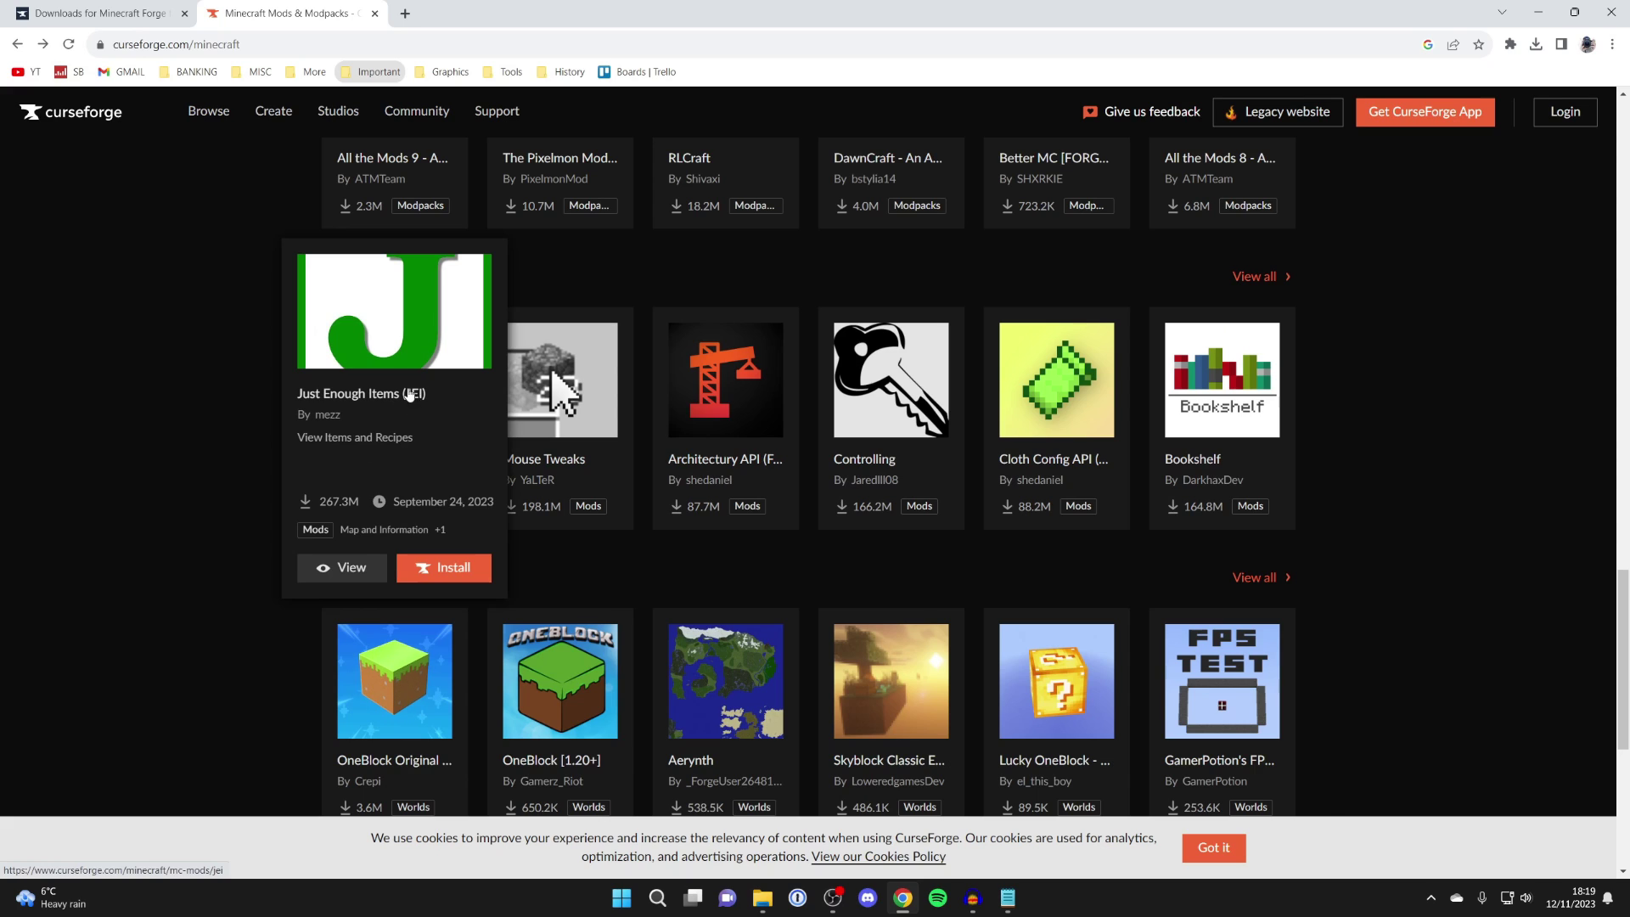
Download jei-1.20.2-forge-16.0.0.28.jar from the JEI Files list, then minimise Chrome
left_click(396, 335)
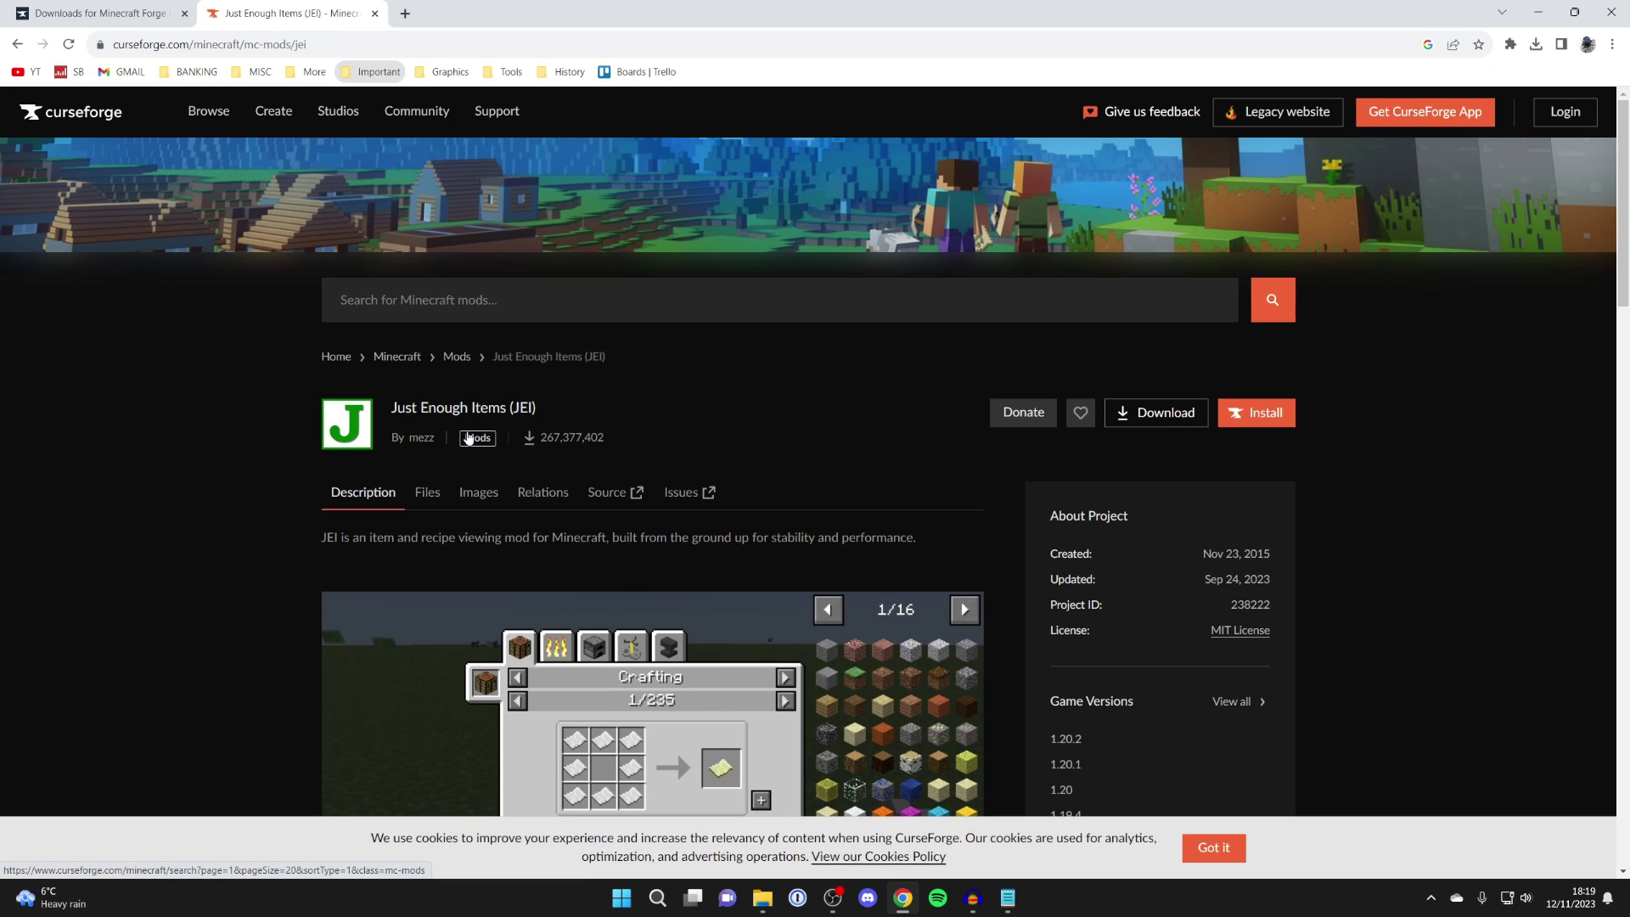
scroll(427, 427, "down", 1)
left_click(427, 425)
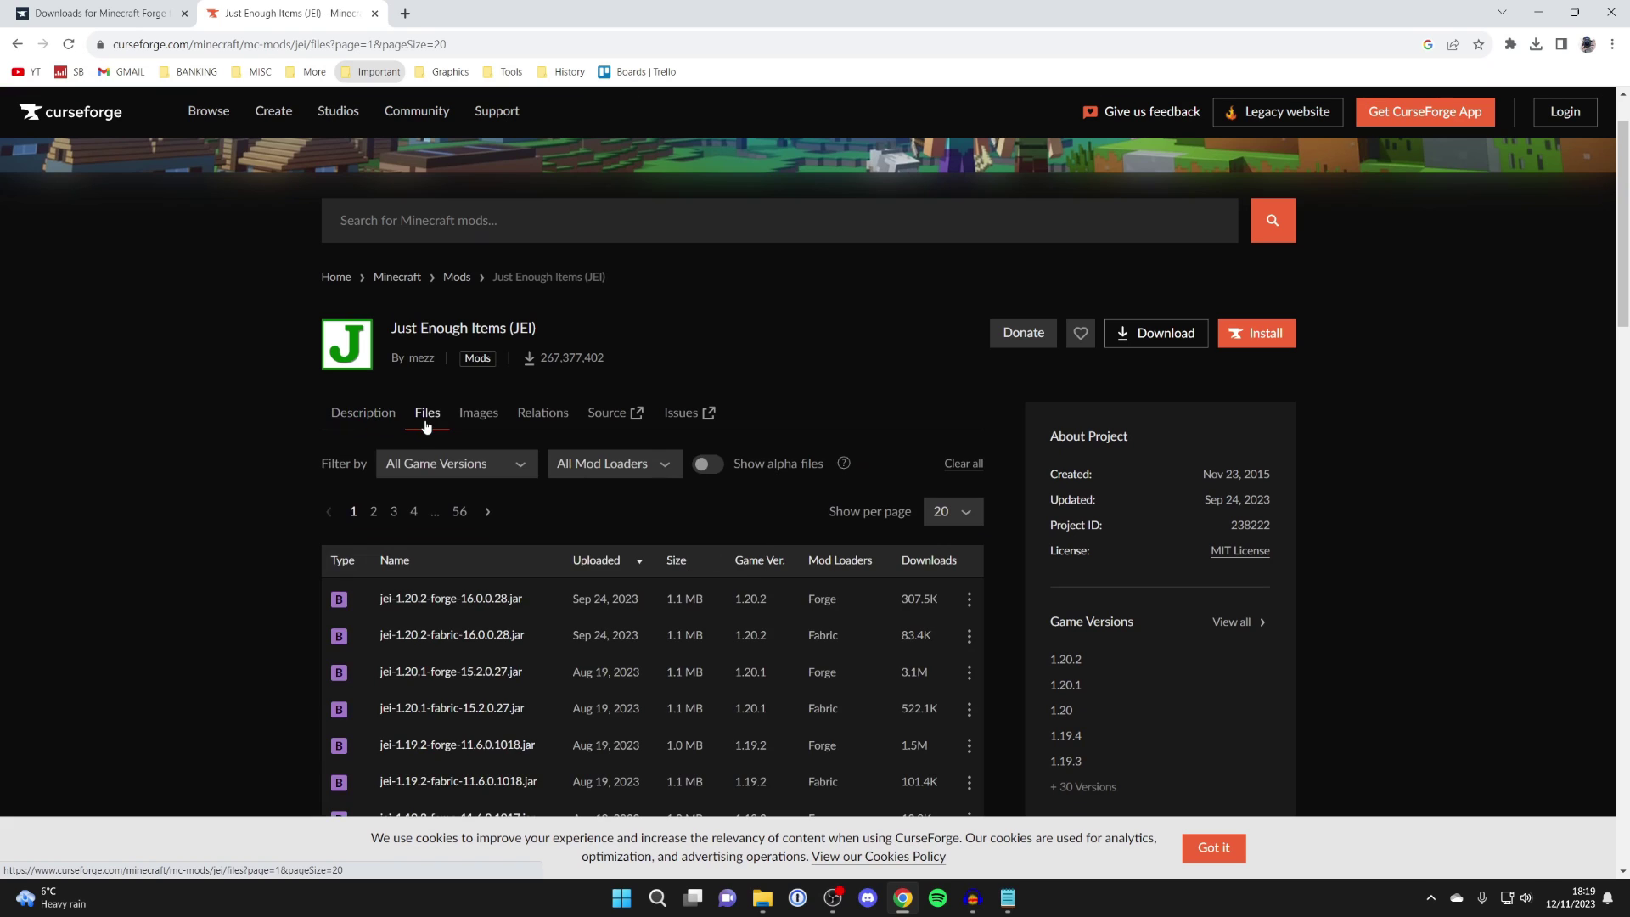
scroll(427, 424, "down", 2)
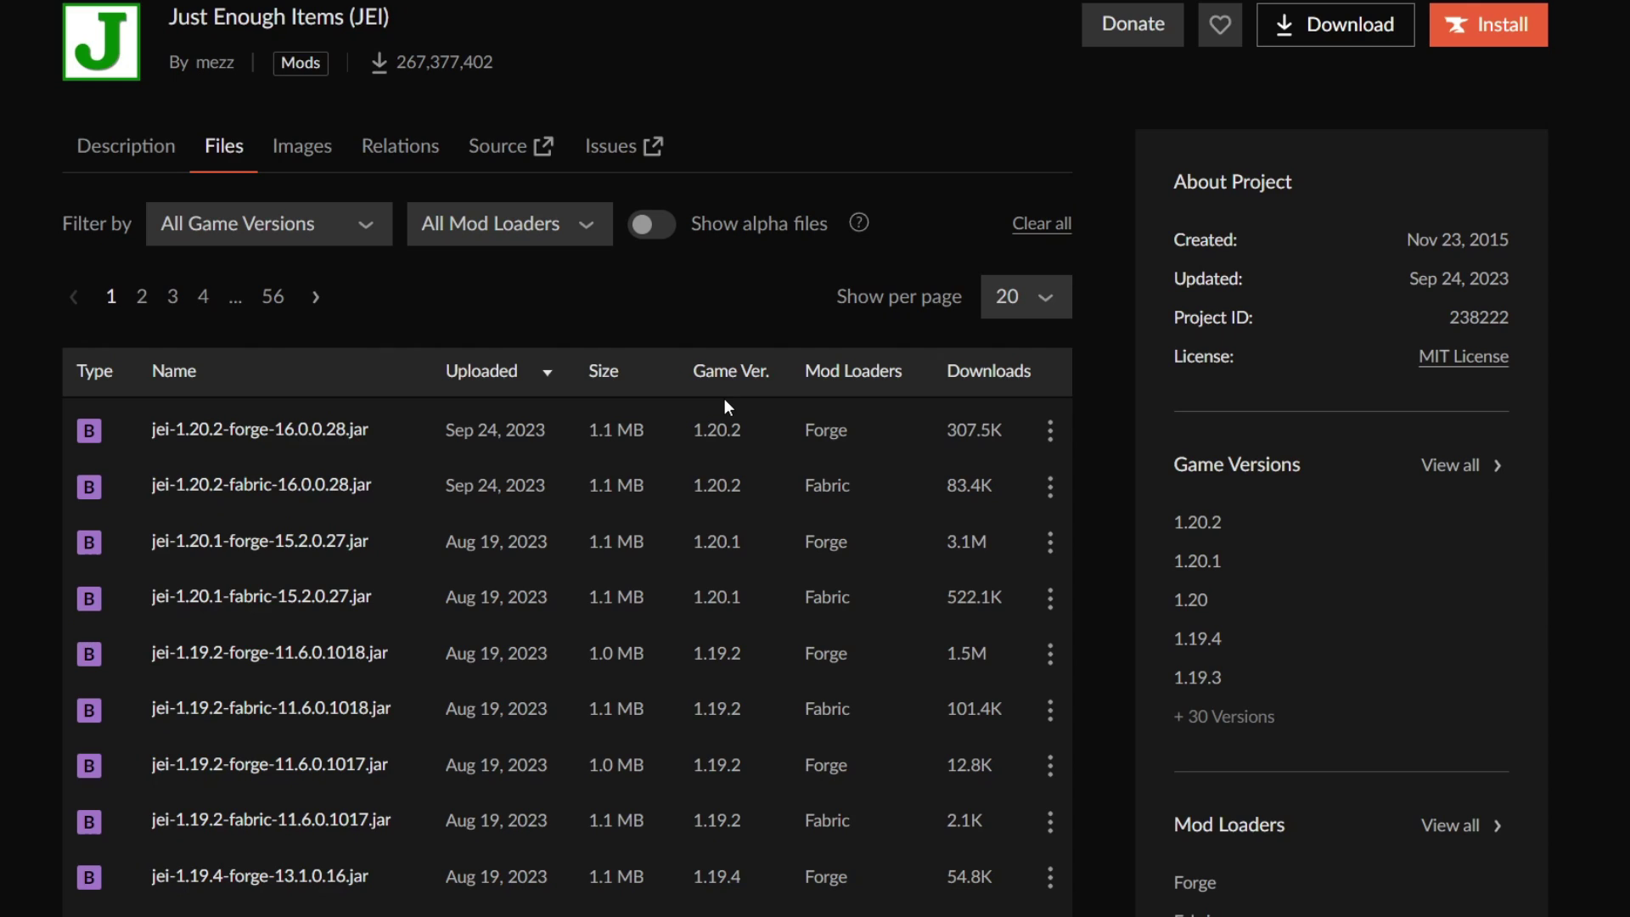
scroll(725, 399, "up", 2)
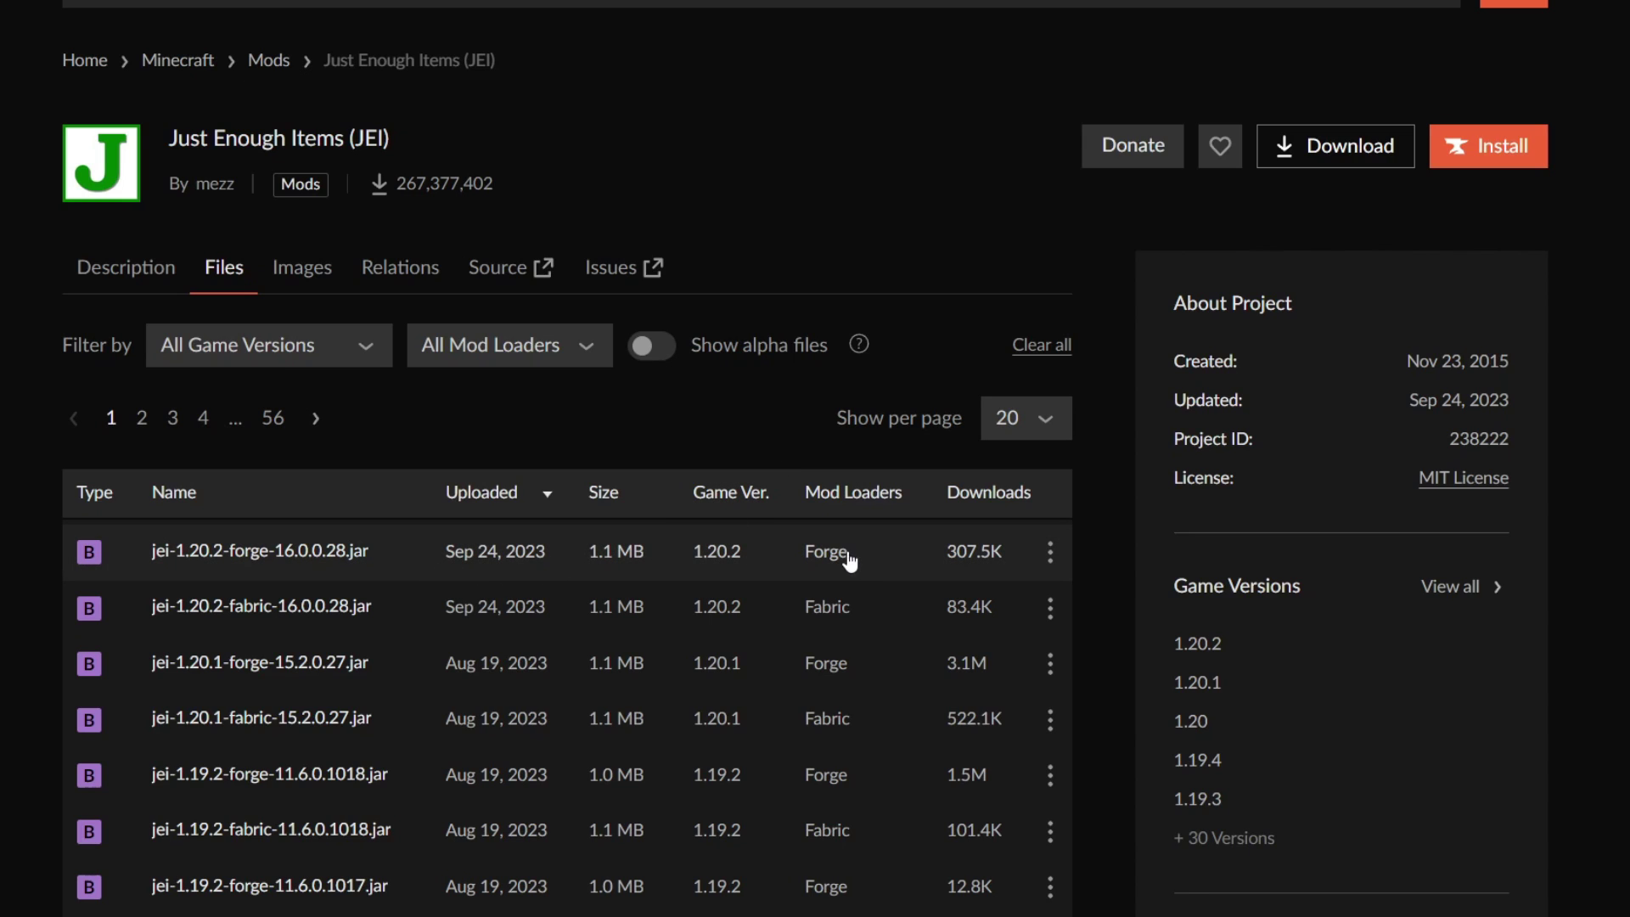
left_click(1050, 556)
left_click(1021, 592)
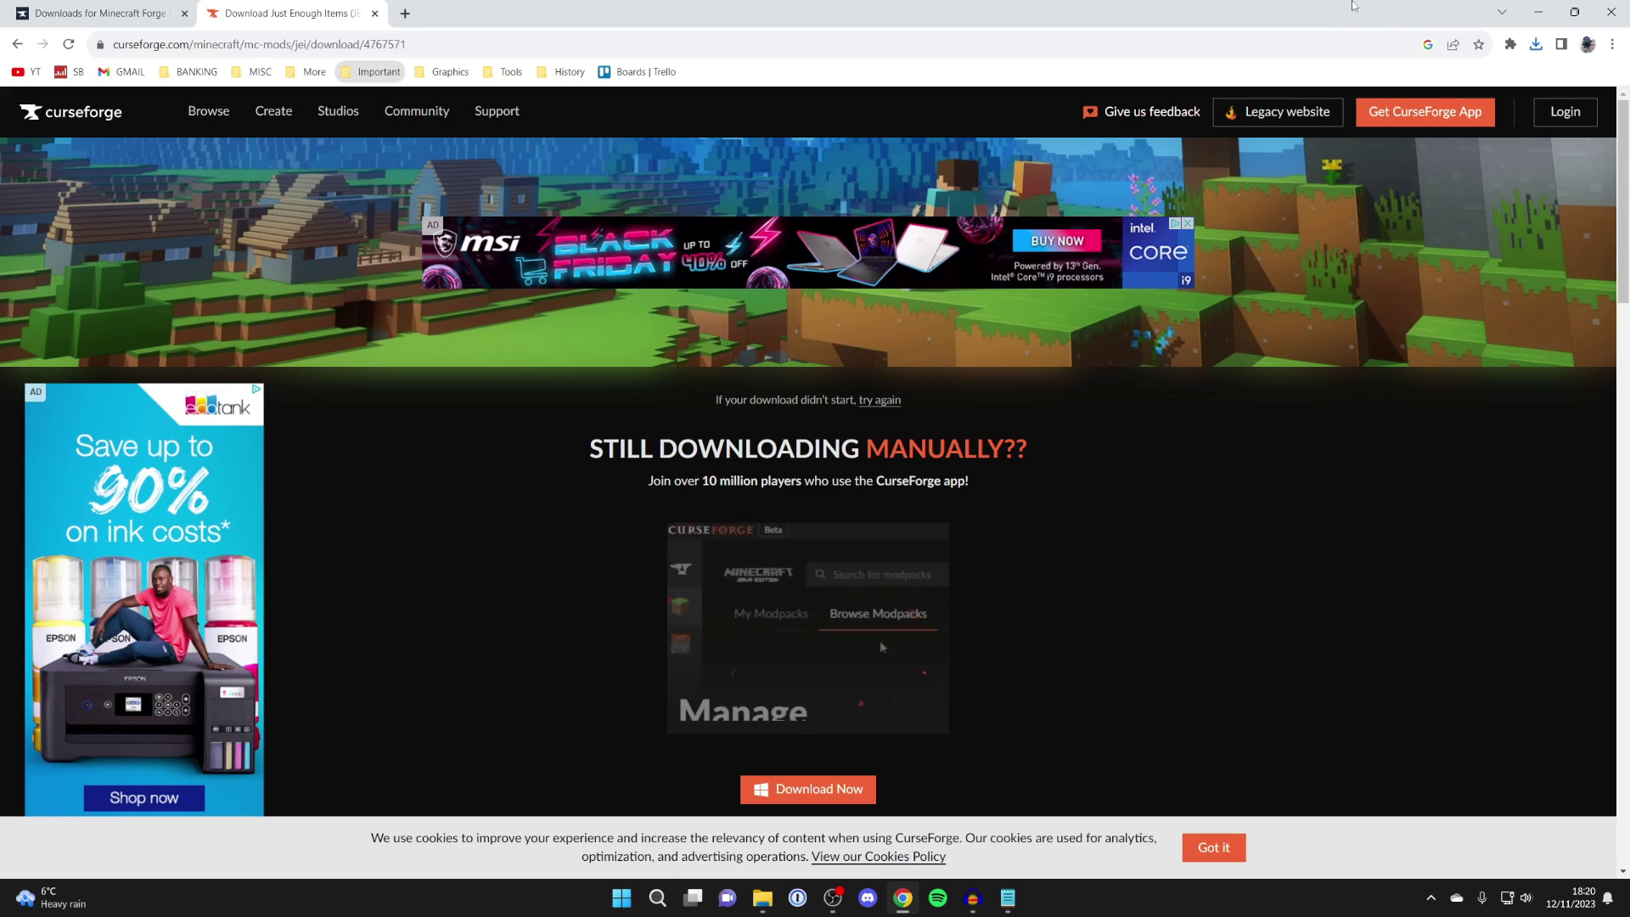
left_click(1540, 10)
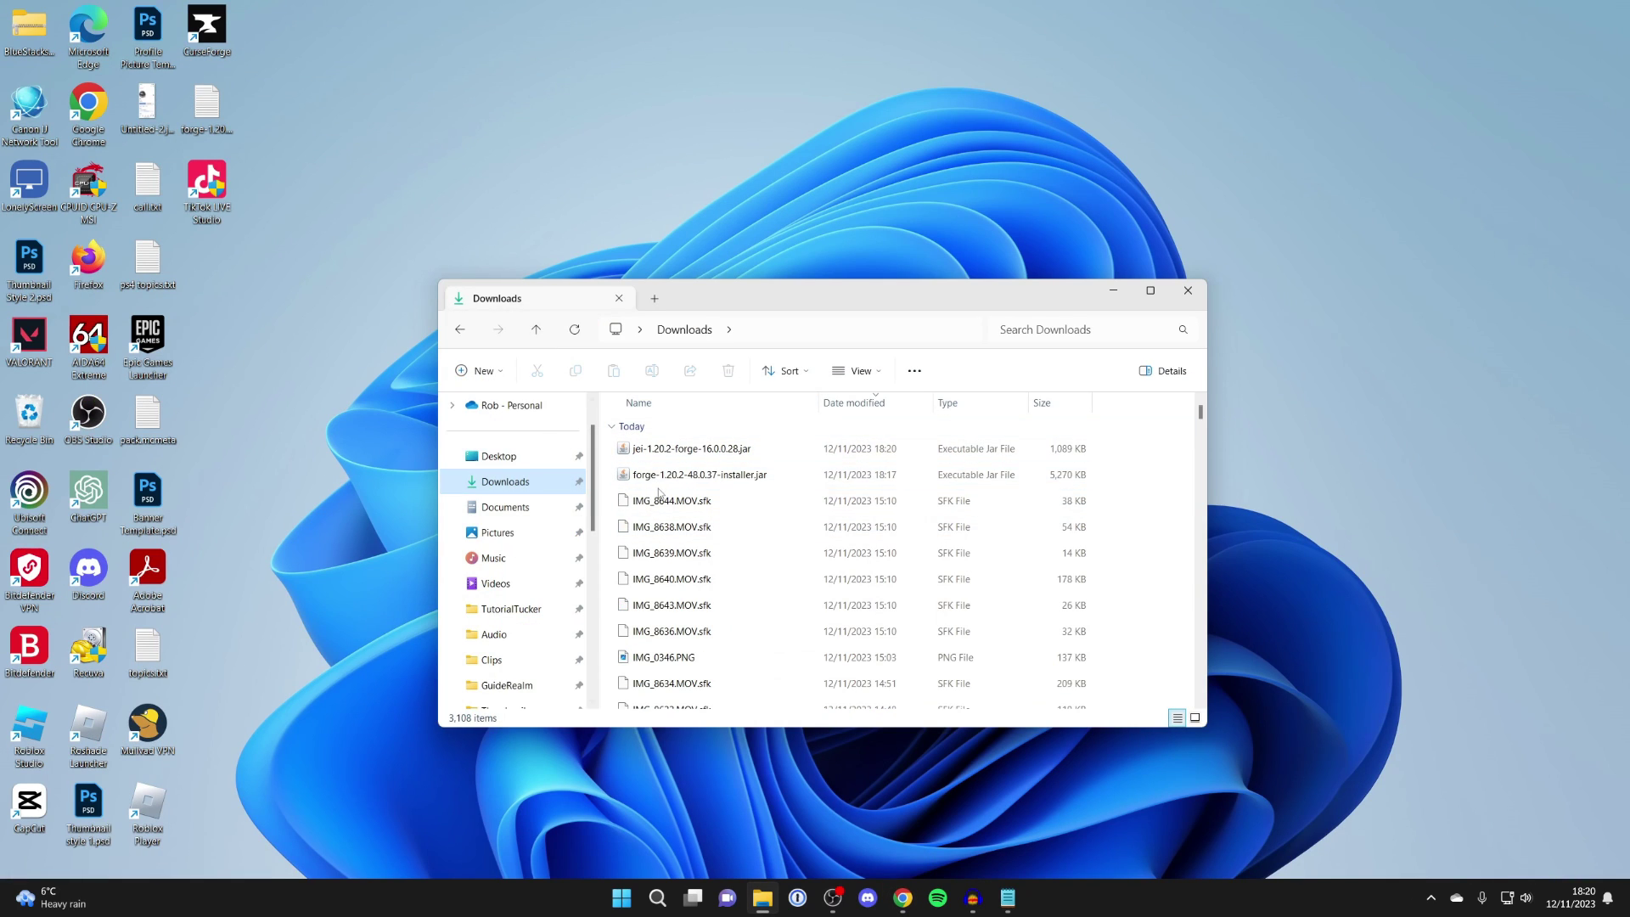
Drag the Forge installer and JEI jar from Downloads onto the desktop and close Downloads
left_click(687, 476)
left_click(691, 450)
left_click(695, 475)
left_click(694, 456, "ctrl")
left_click_drag(744, 298, 1157, 355)
left_click_drag(1117, 535, 540, 489)
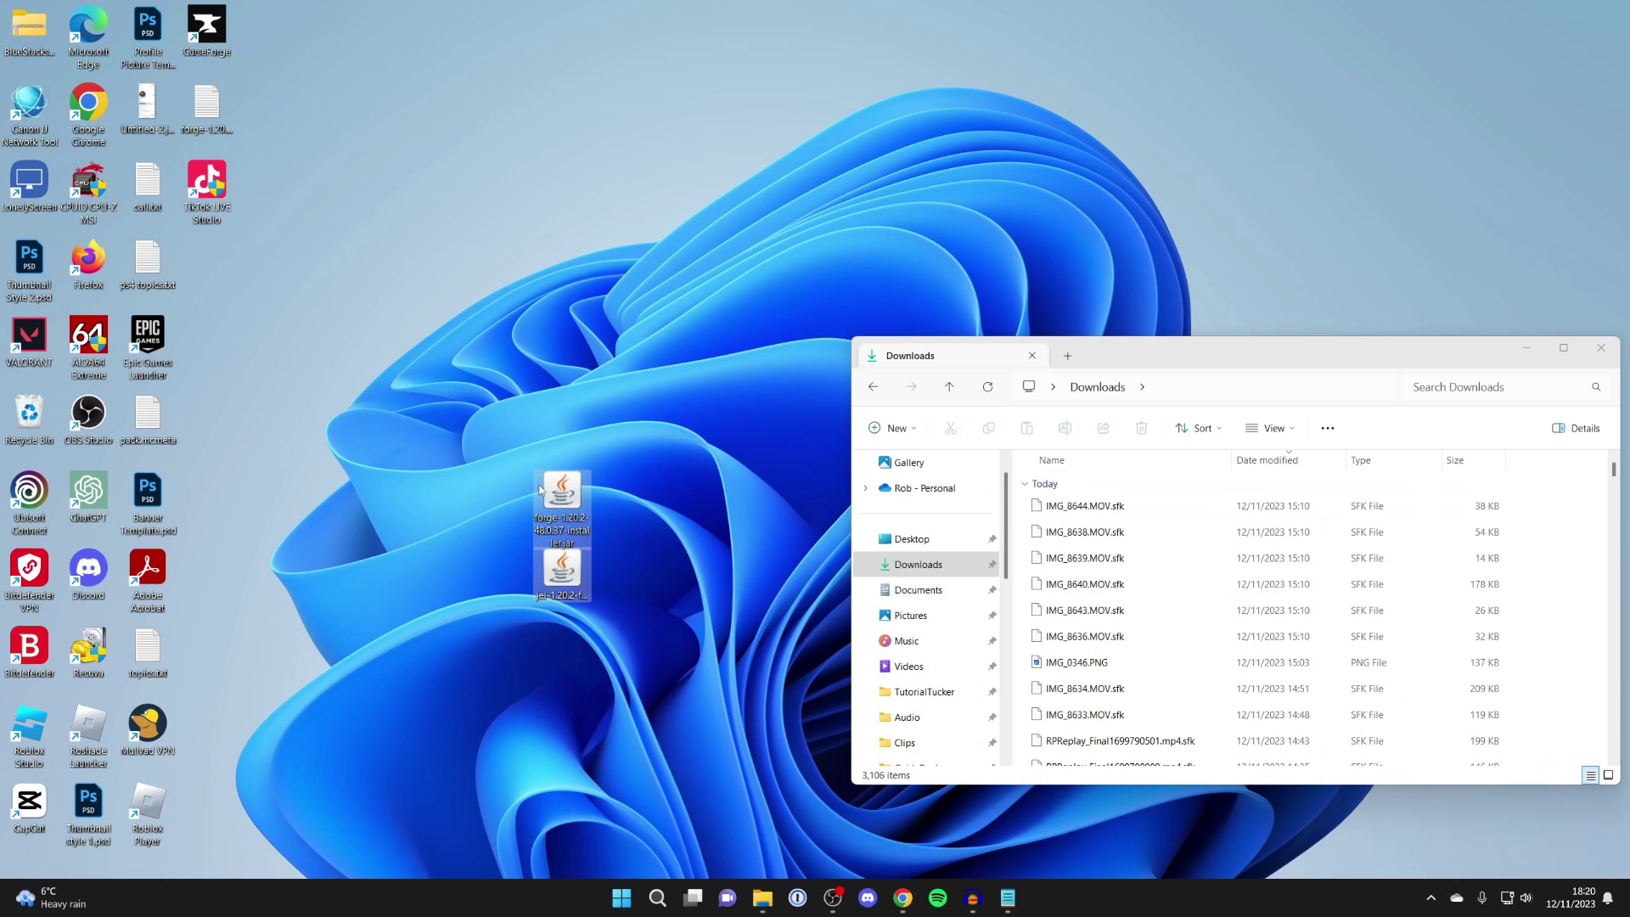
left_click(1600, 348)
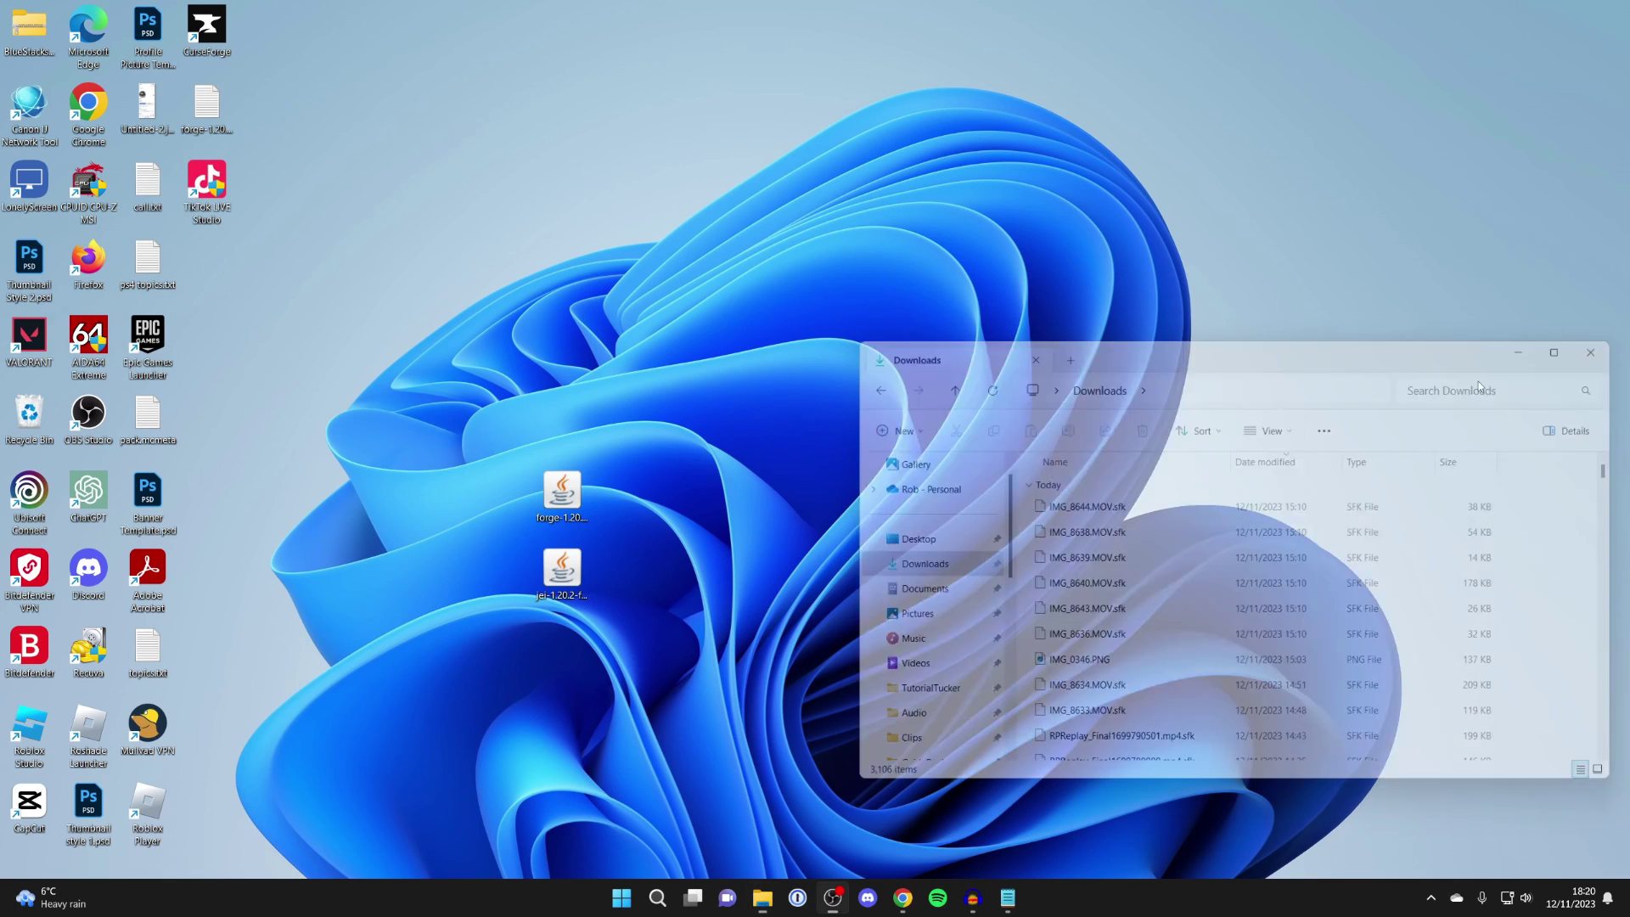
Arrange the two jar icons side by side near the desktop centre
left_click_drag(498, 424, 610, 626)
left_click_drag(562, 491, 853, 412)
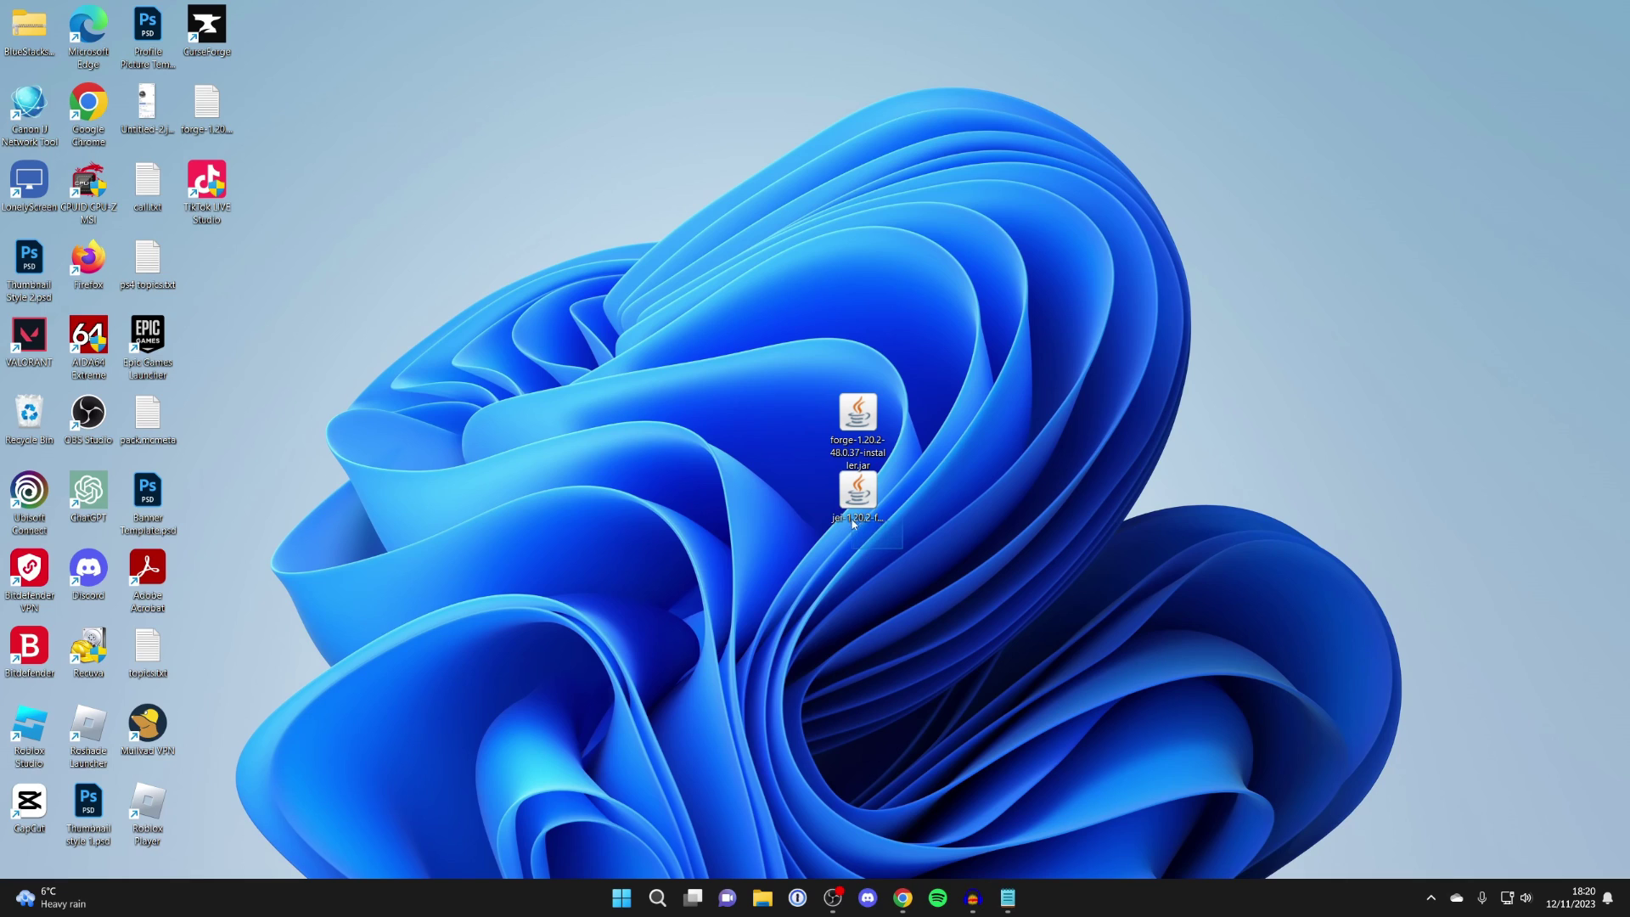
left_click_drag(852, 524, 848, 506)
left_click_drag(857, 490, 799, 490)
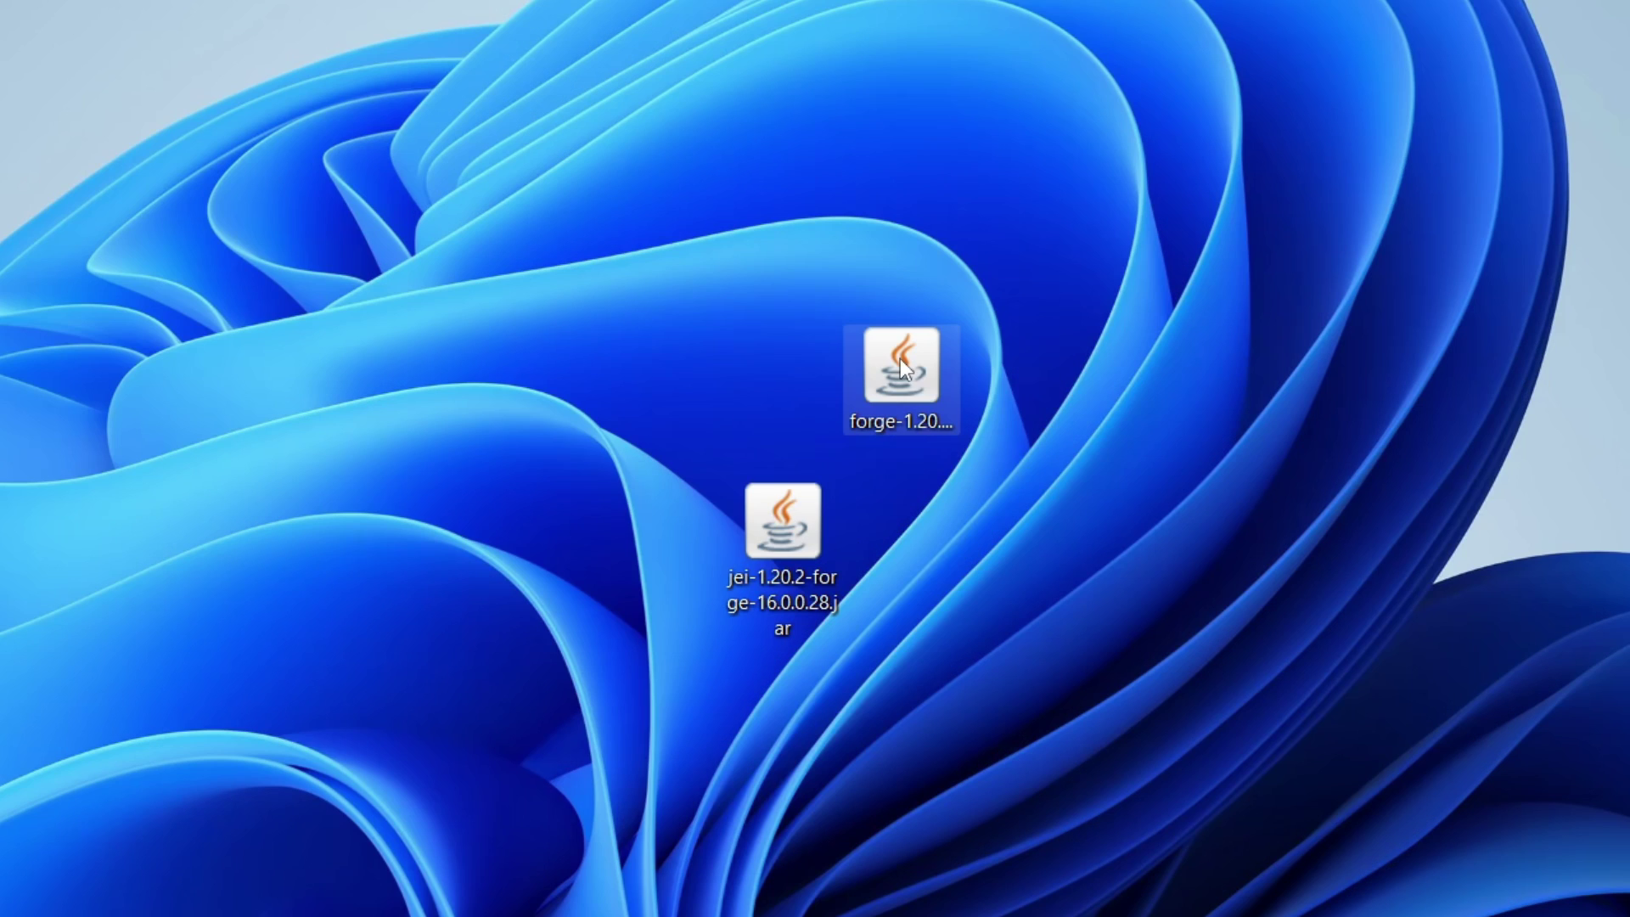
left_click(856, 409)
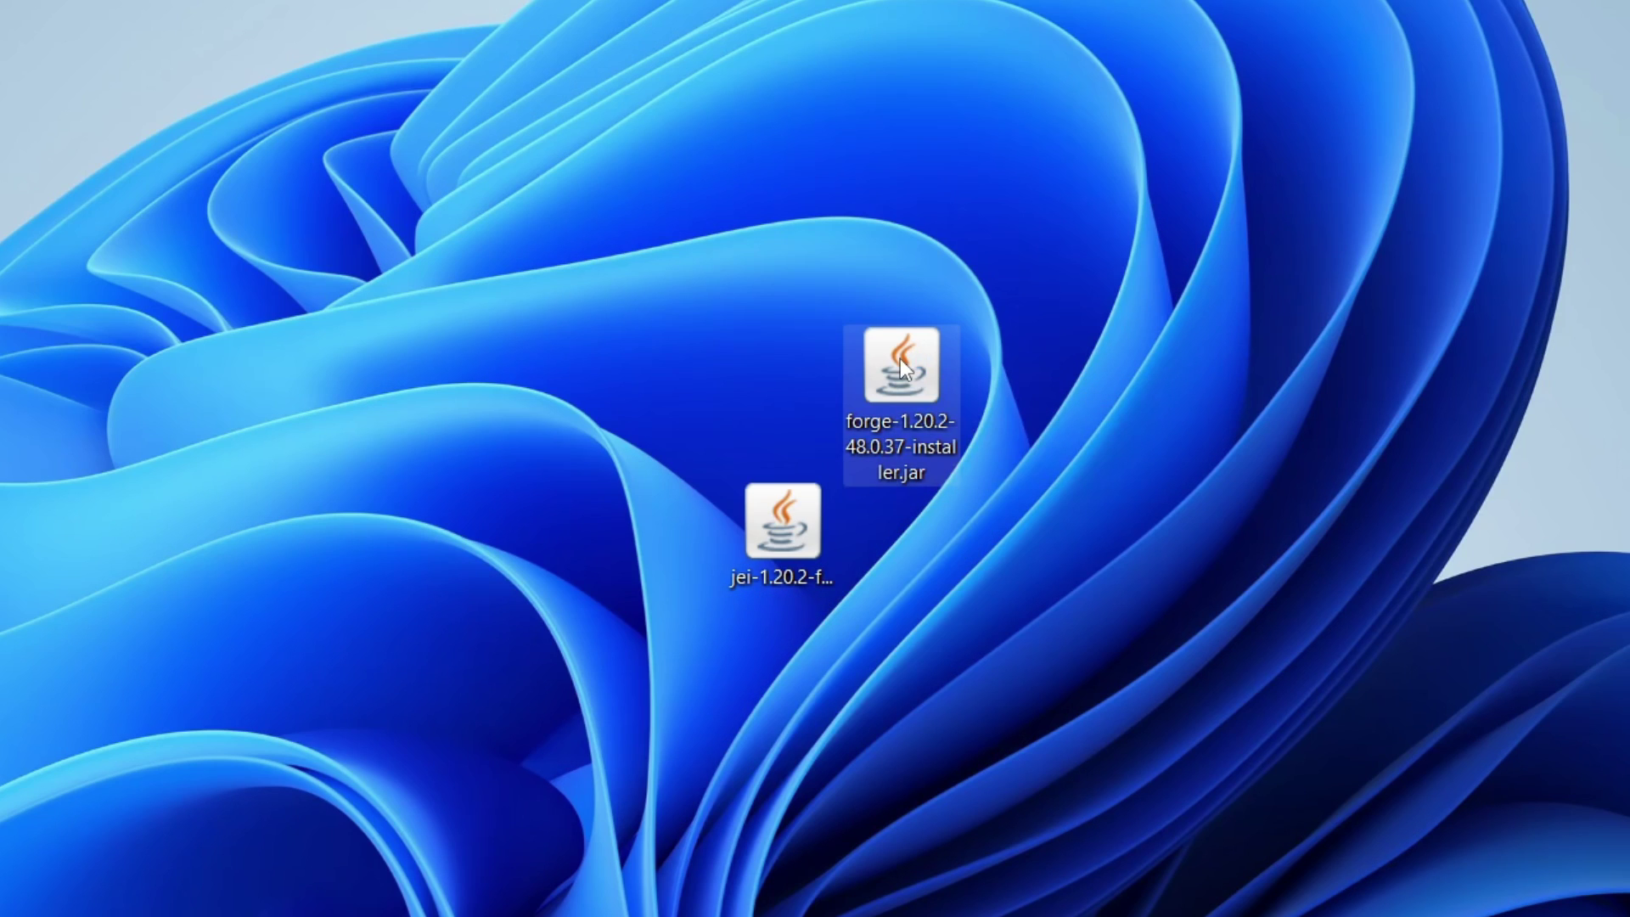
double_click(899, 360)
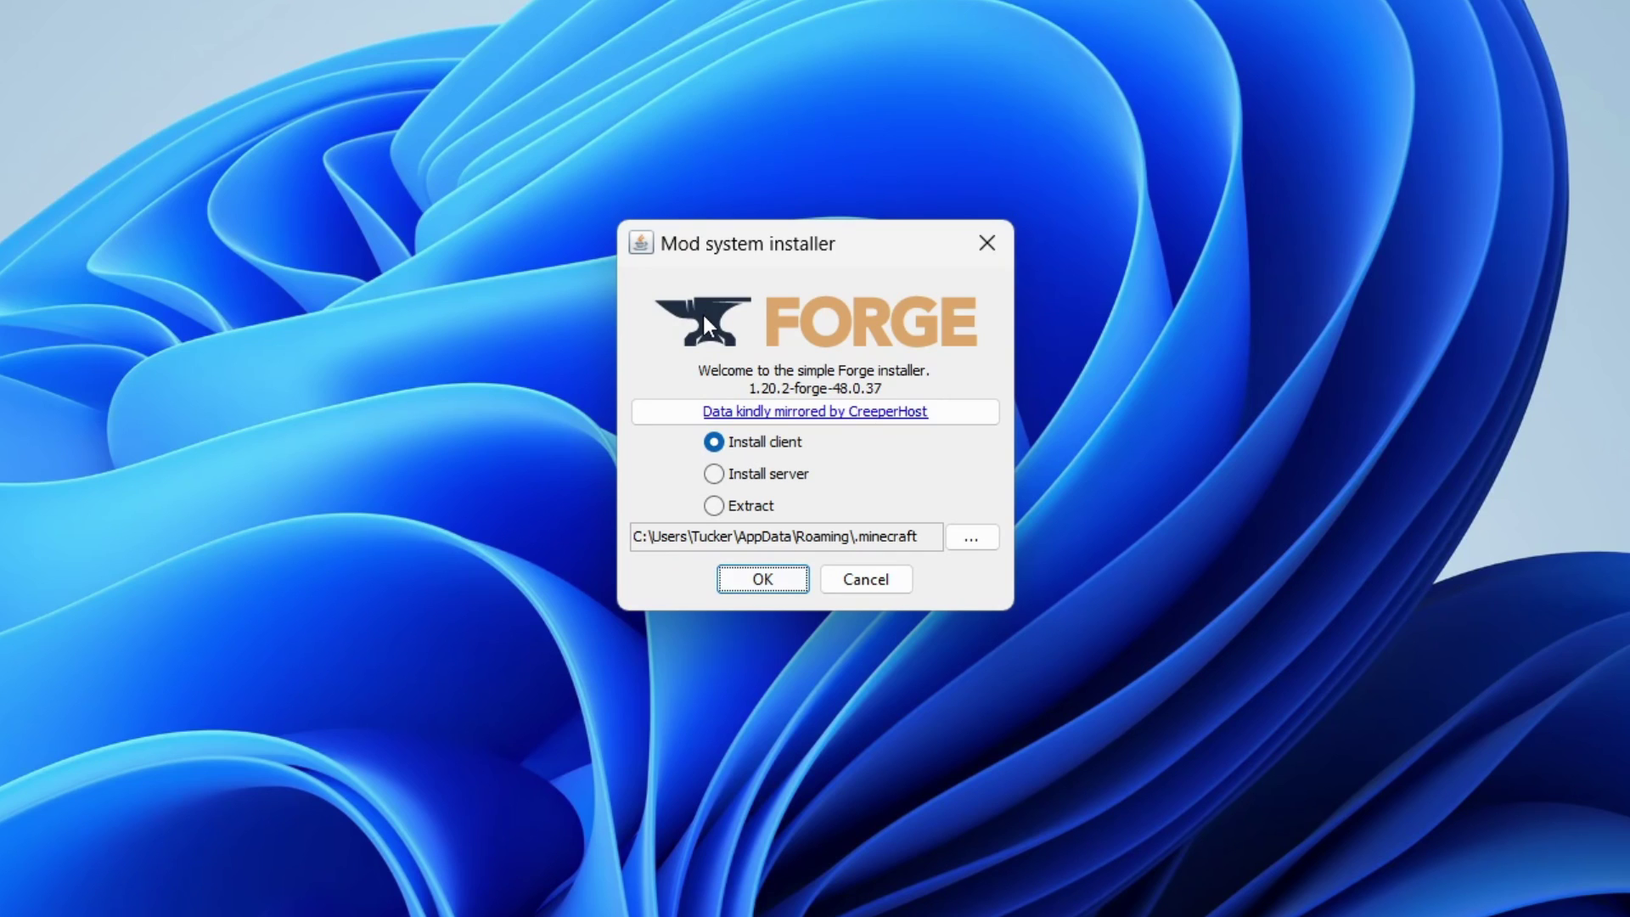
left_click(993, 248)
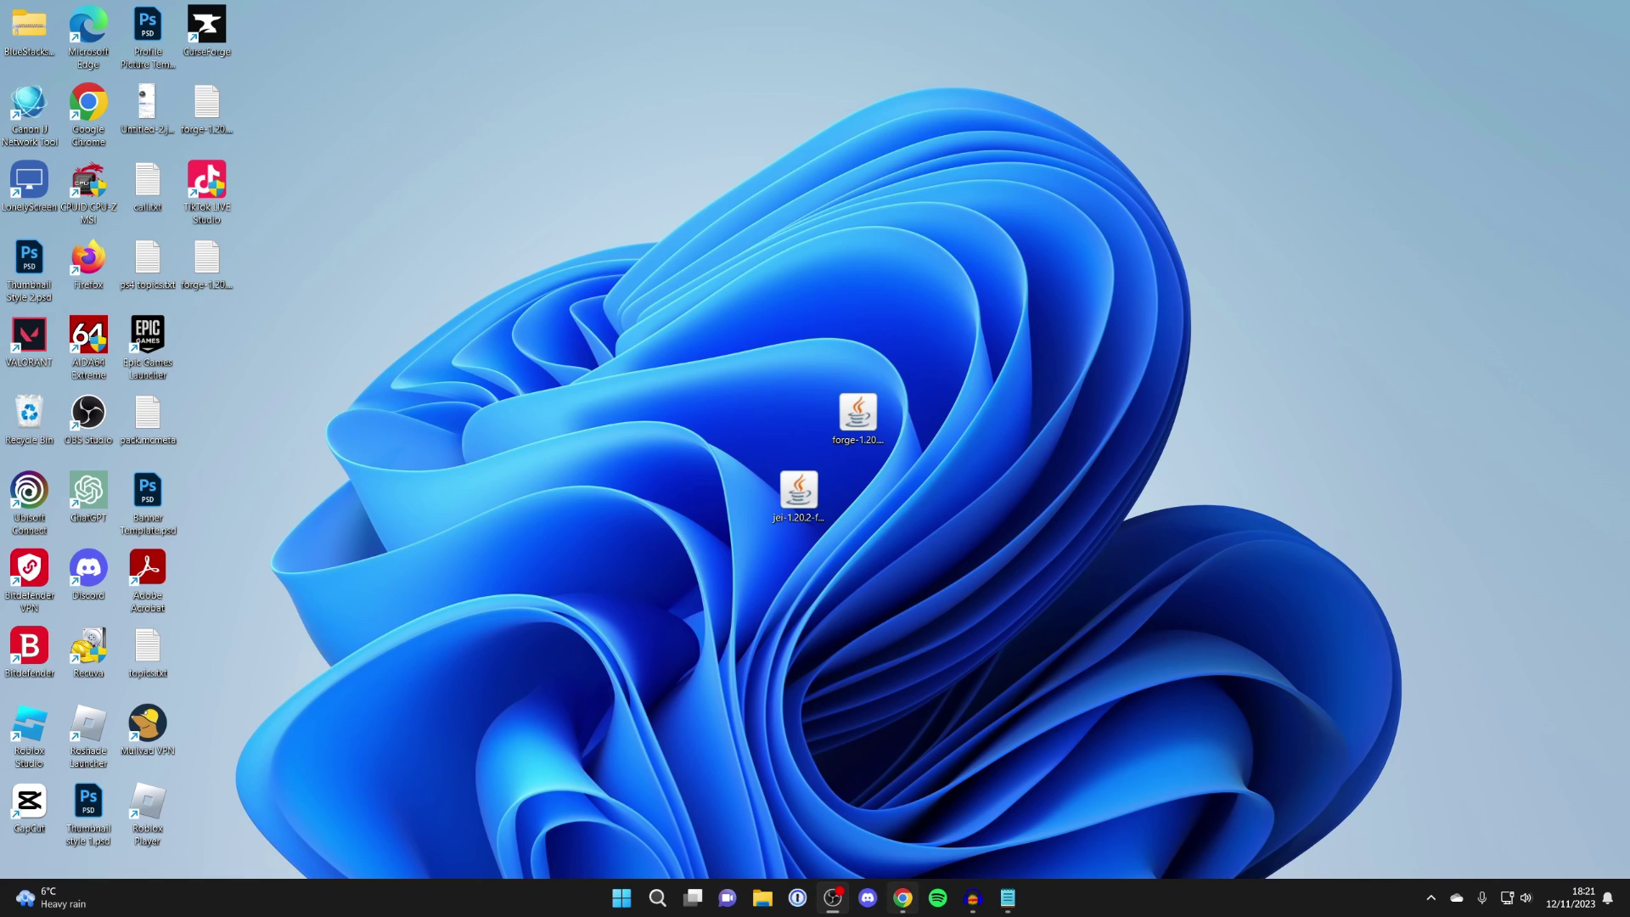
left_click(902, 897)
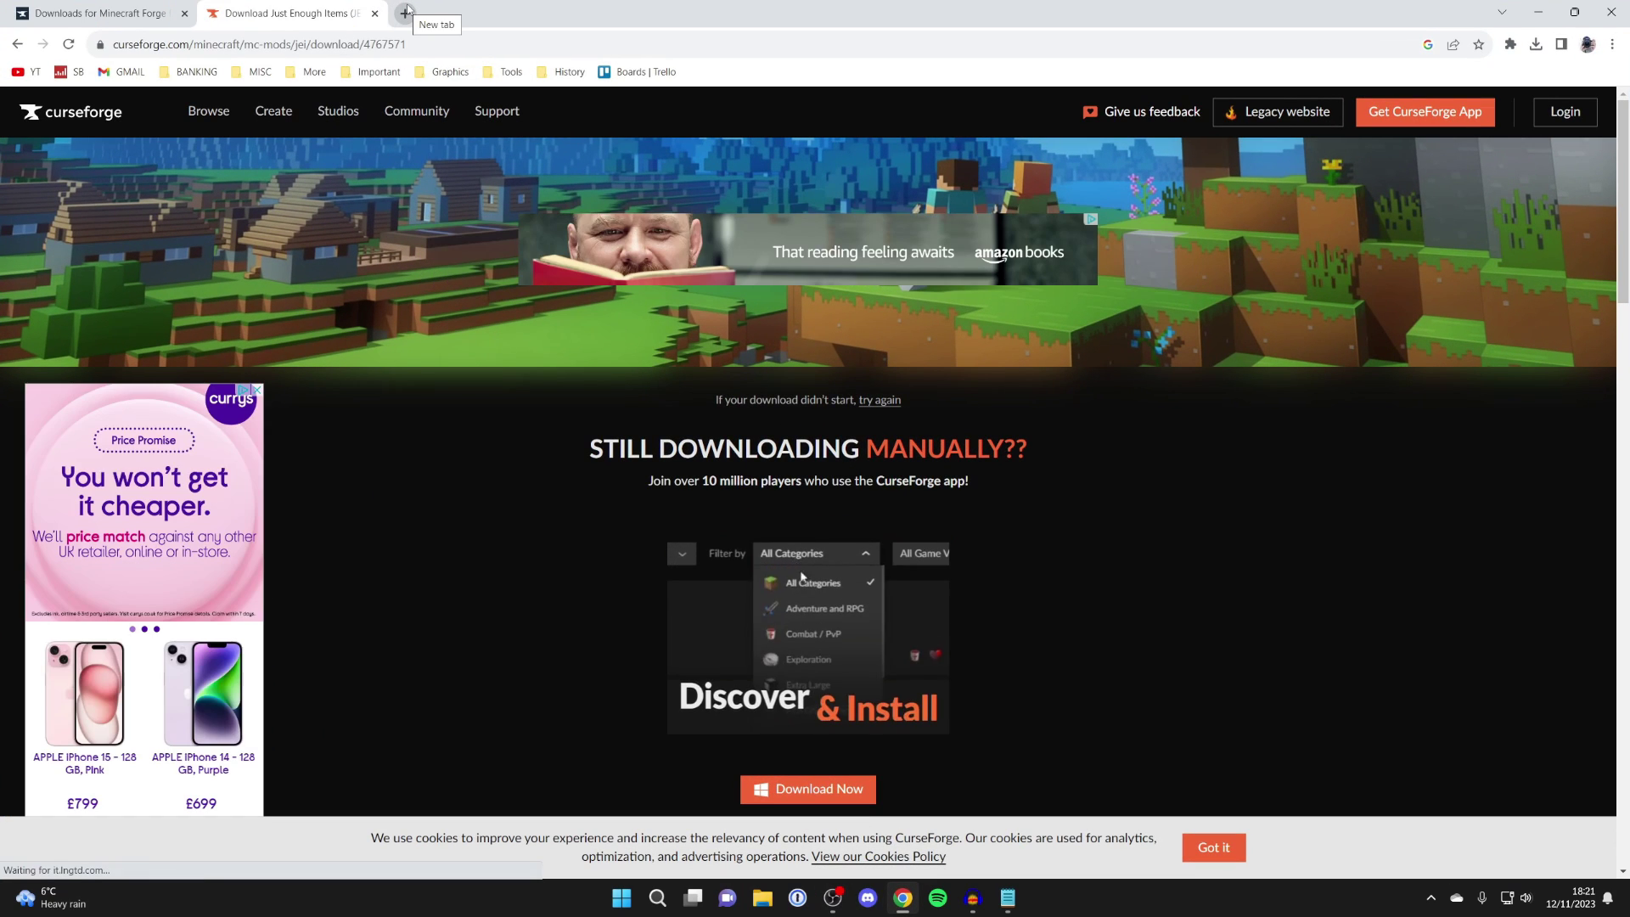
Search 'java' in a new tab, open the java.com page, then minimise Chrome
left_click(406, 11)
type("java")
key("Return")
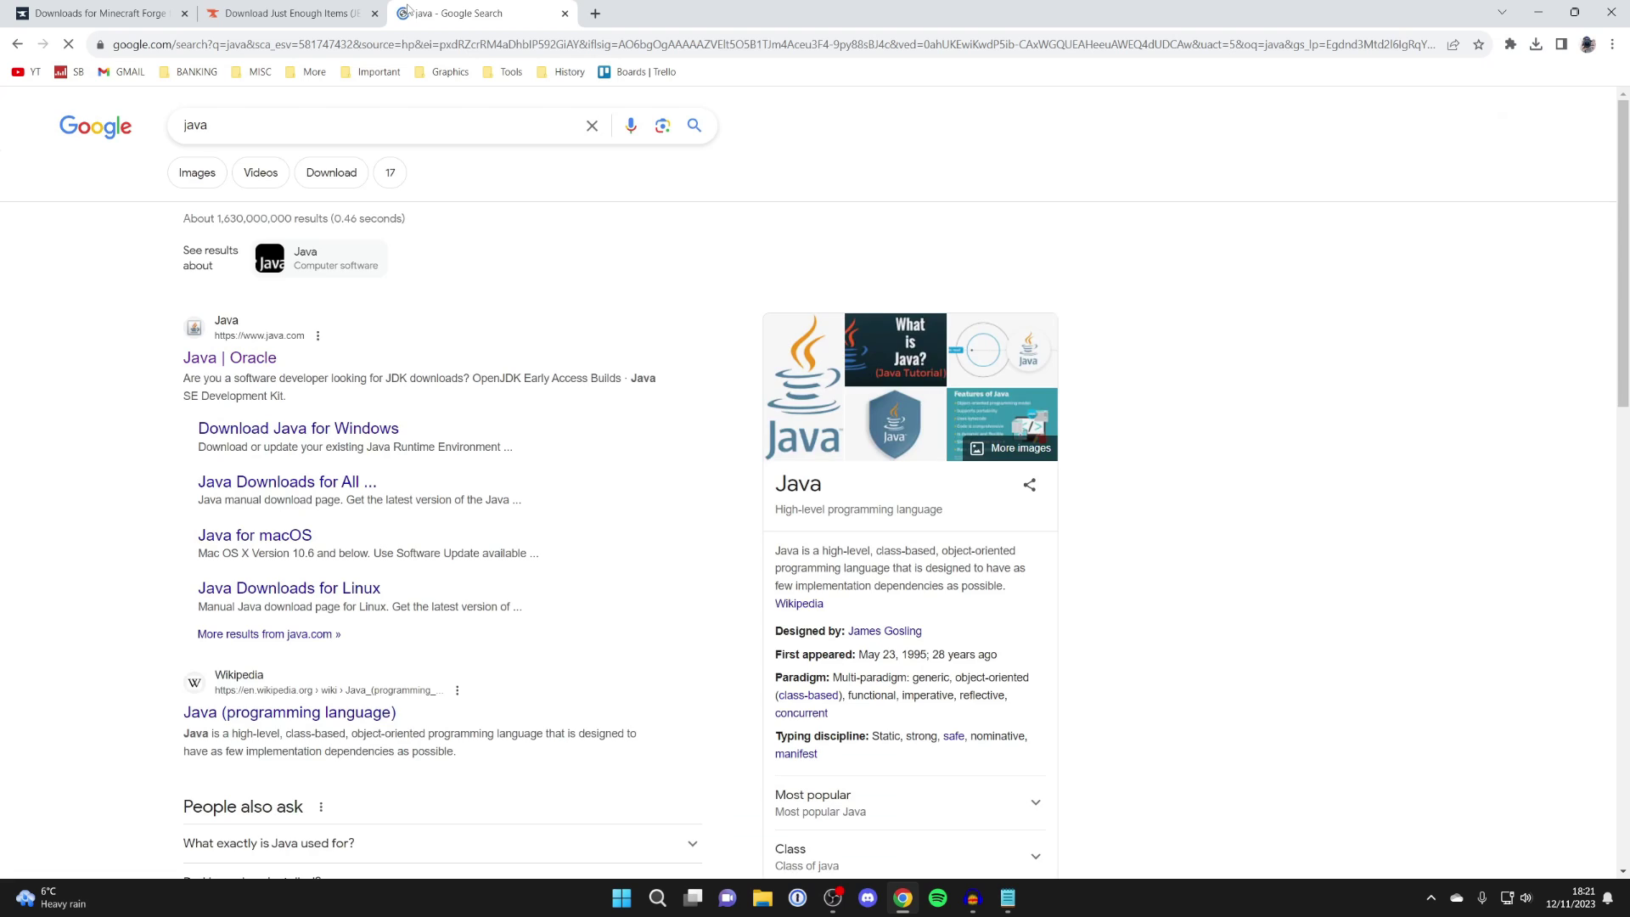
left_click(216, 357)
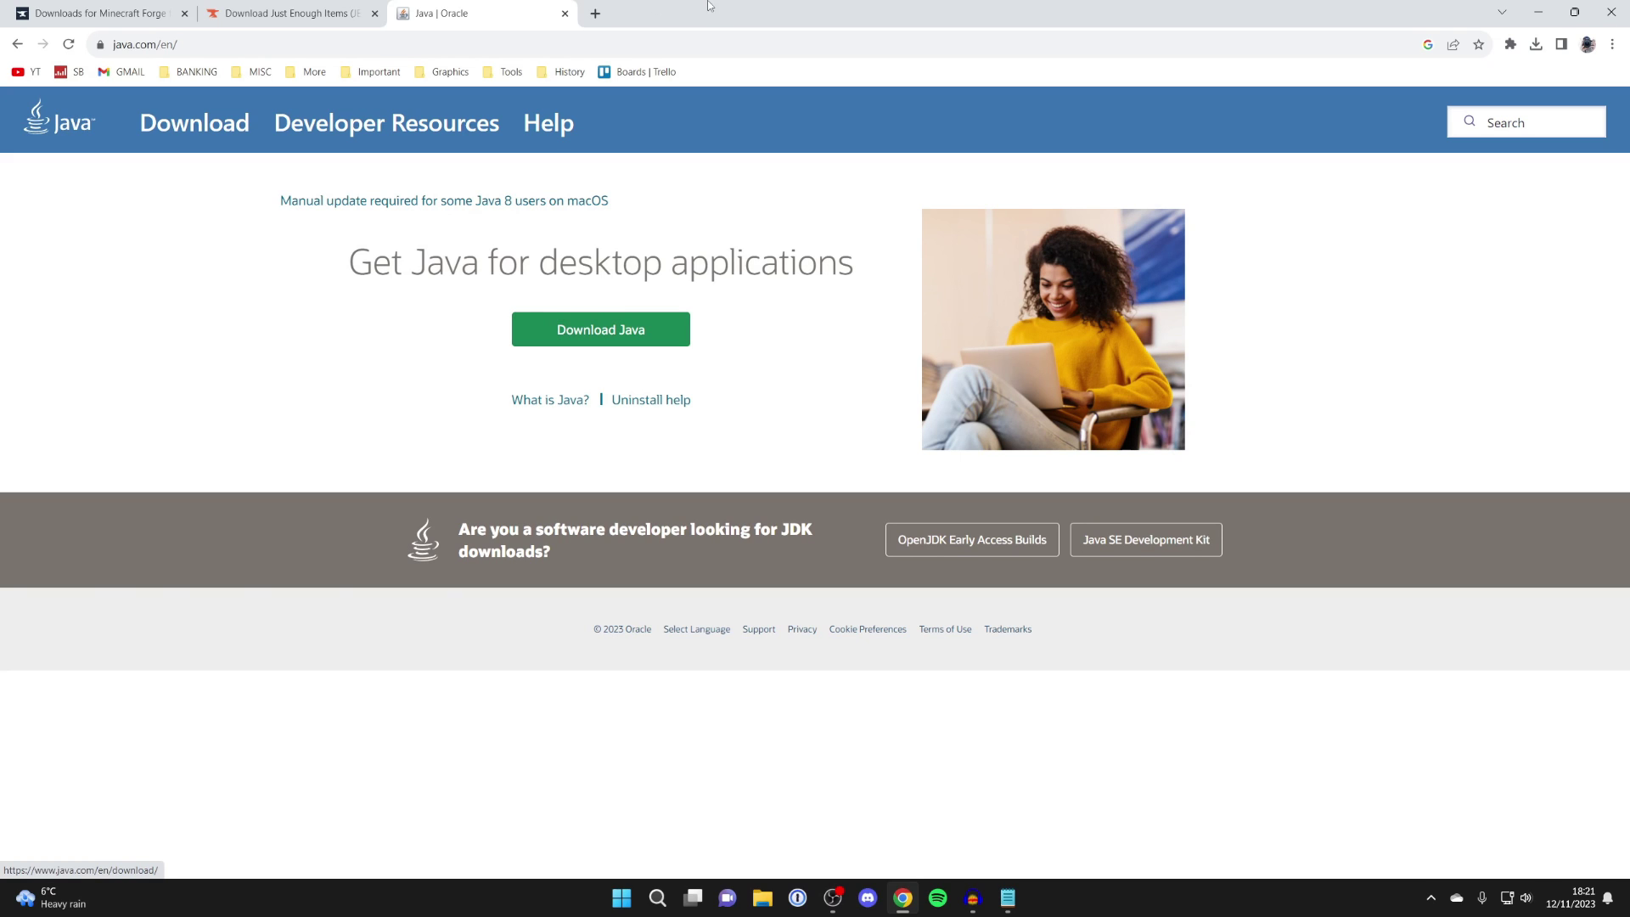
left_click(1537, 11)
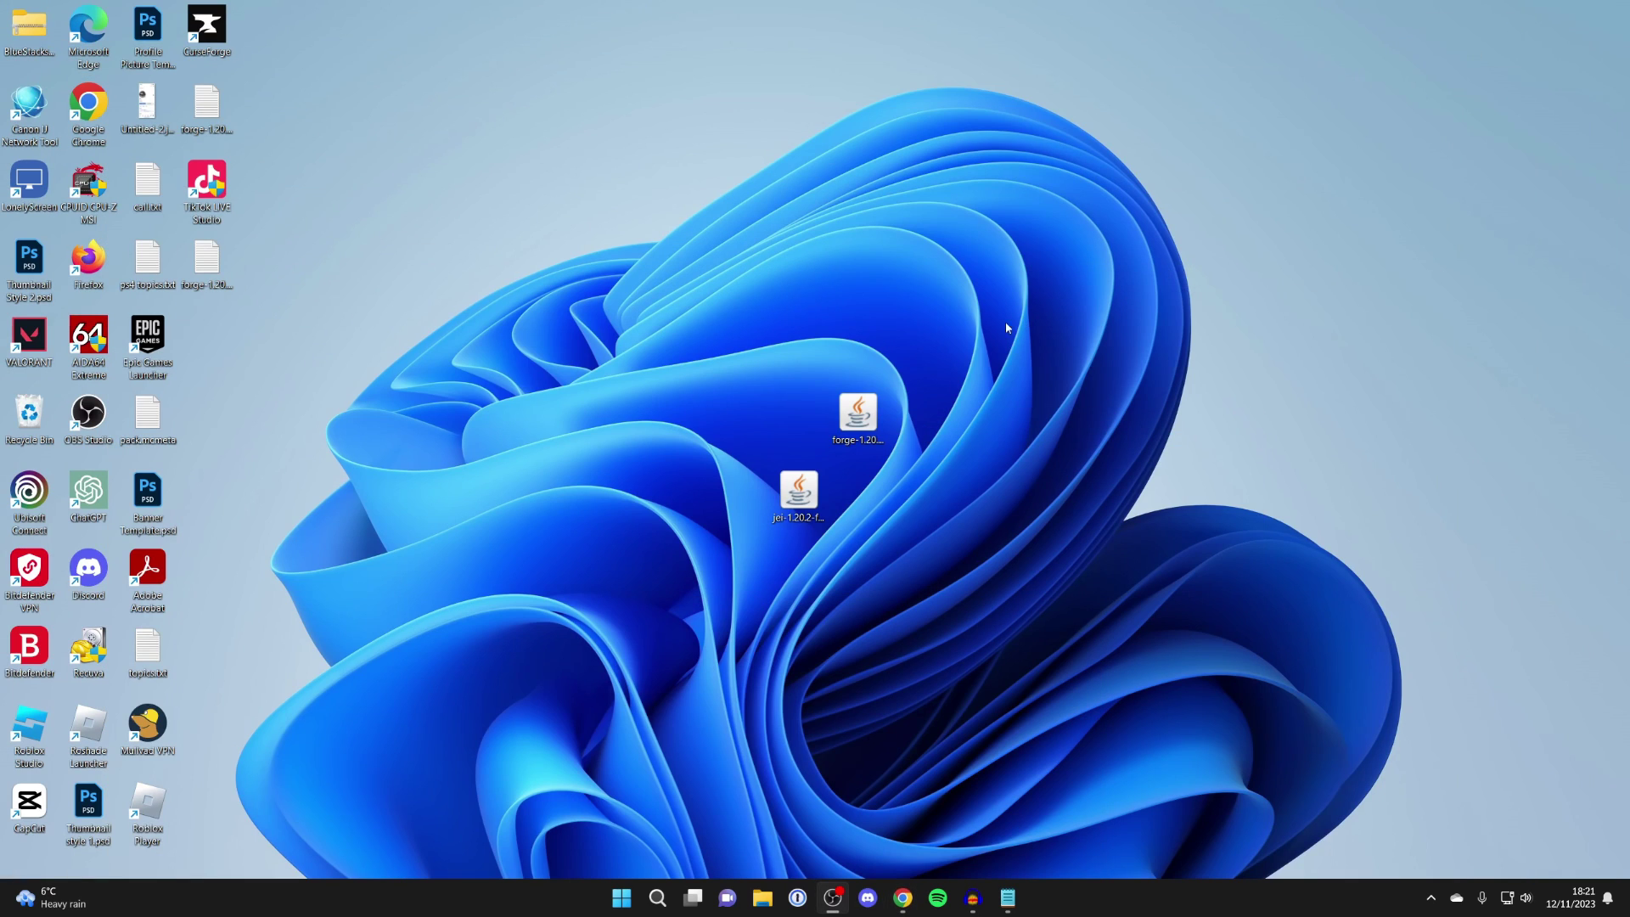
Make Java(TM) Platform SE binary the default app for .jar files and open the Forge installer
right_click(848, 421)
mouse_move(951, 499)
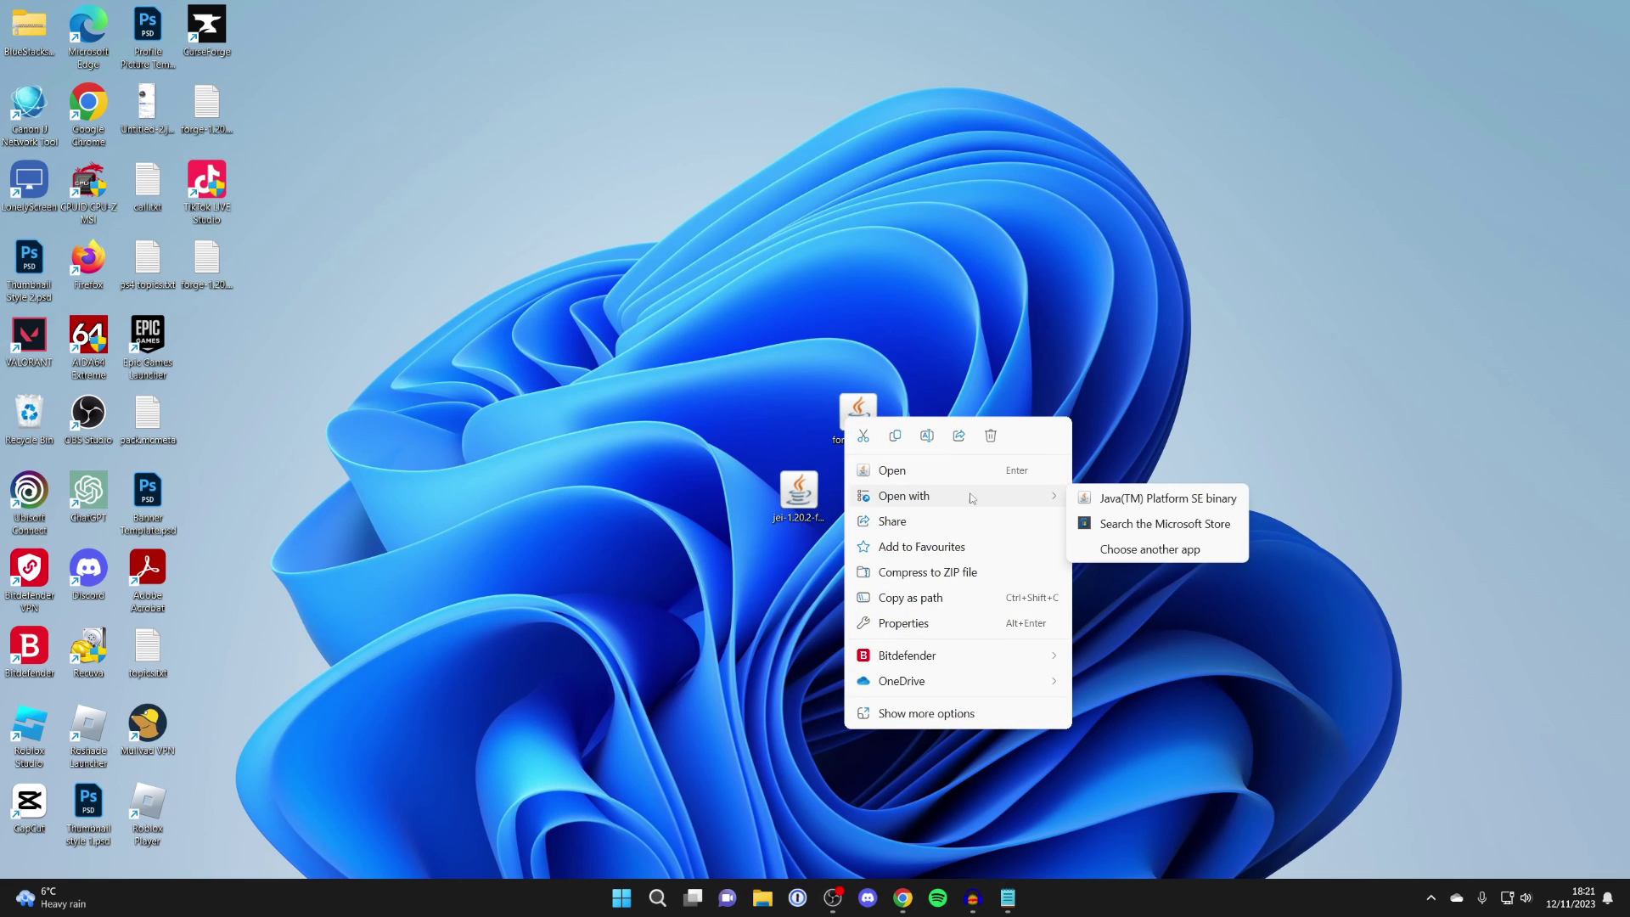
left_click(1137, 556)
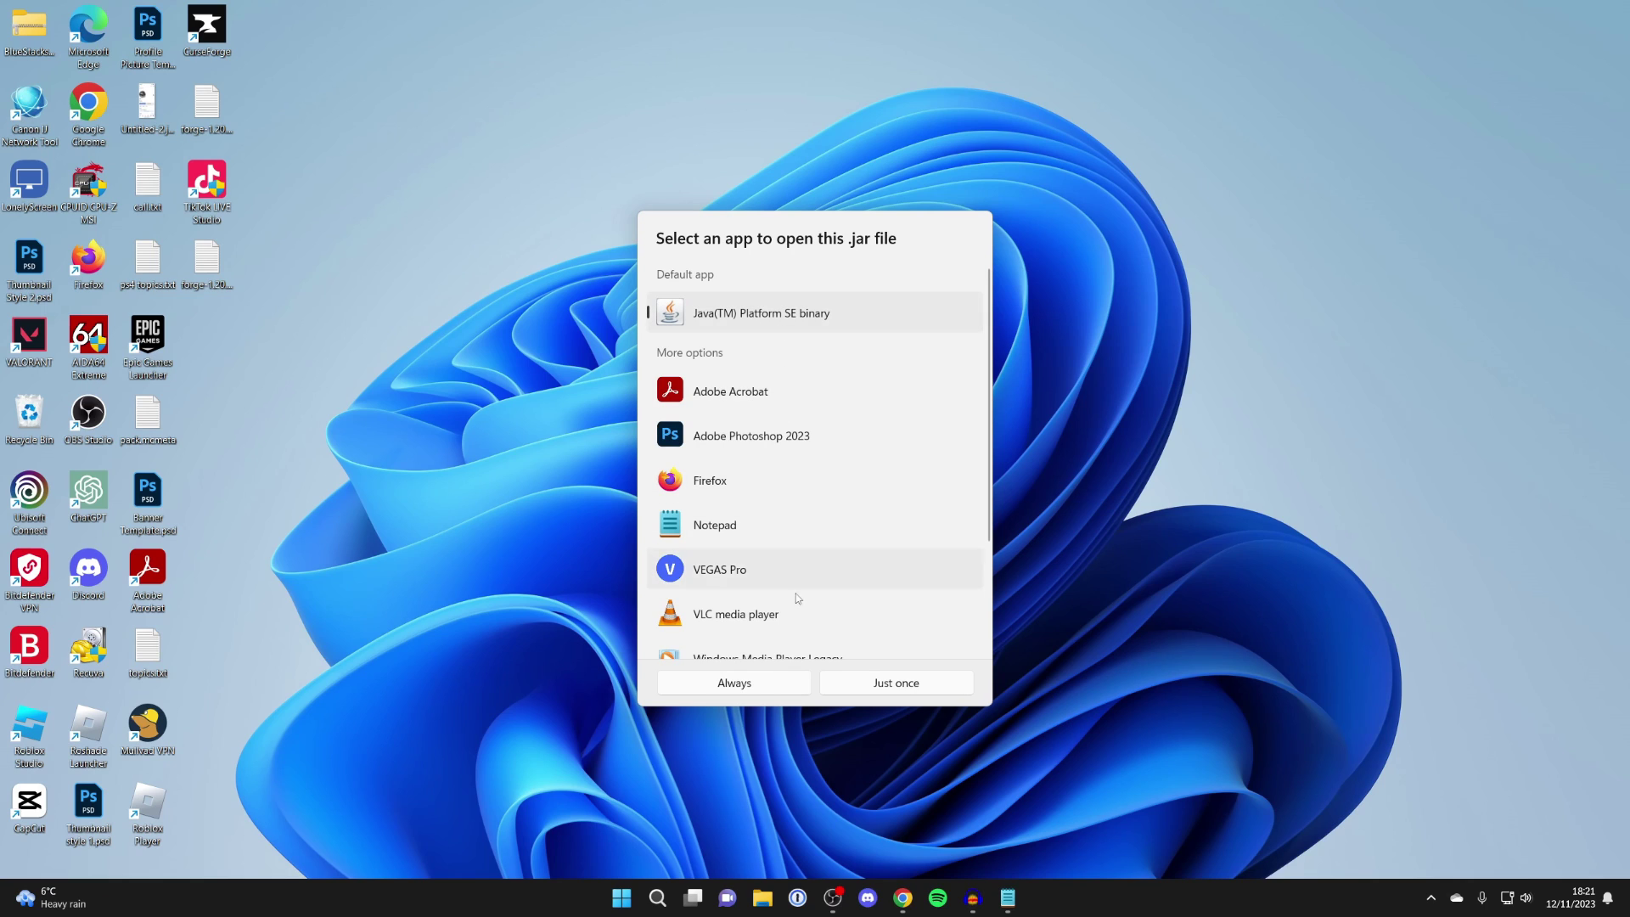
left_click(734, 683)
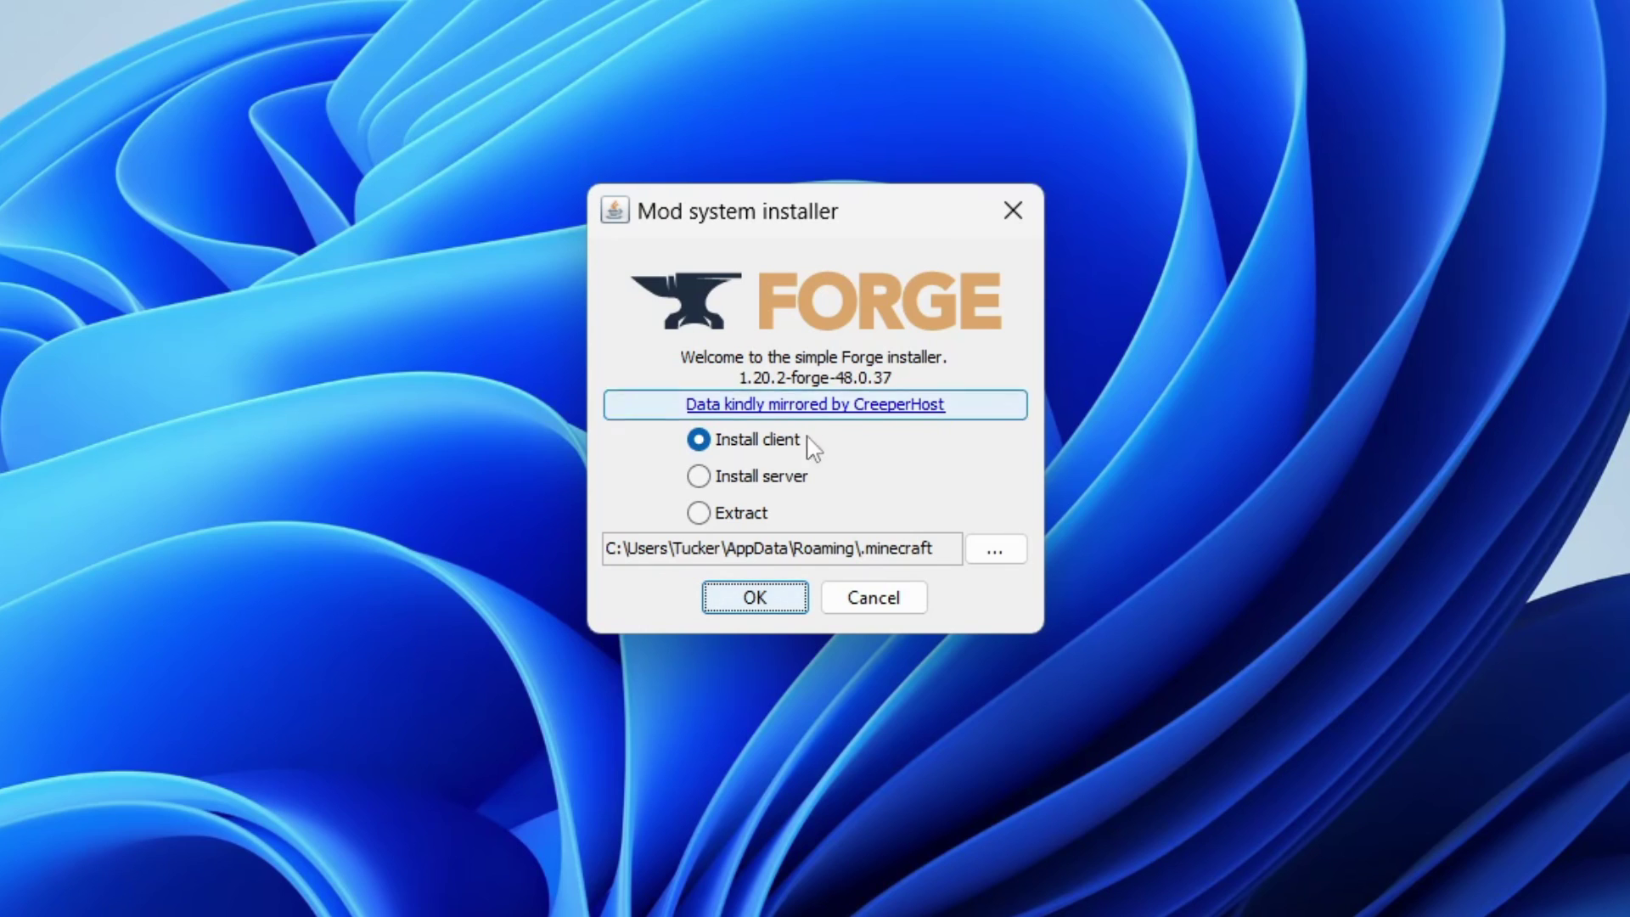
Install the 1.20.2-forge-48.0.37 client profile and dismiss the completion message
left_click(758, 474)
left_click(761, 440)
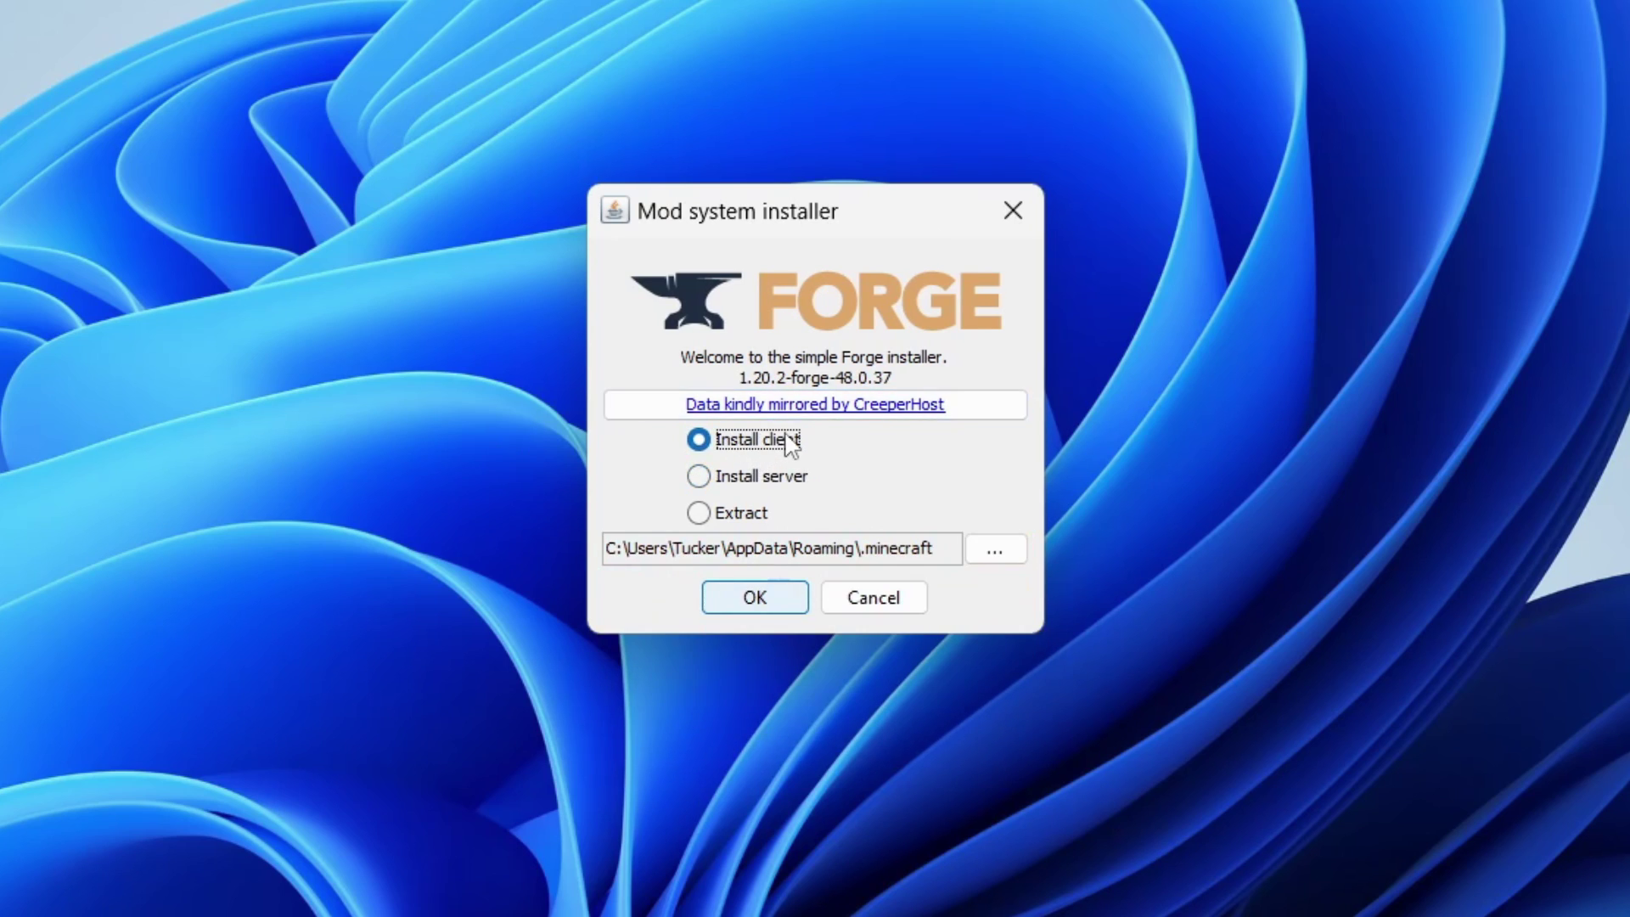
left_click(756, 604)
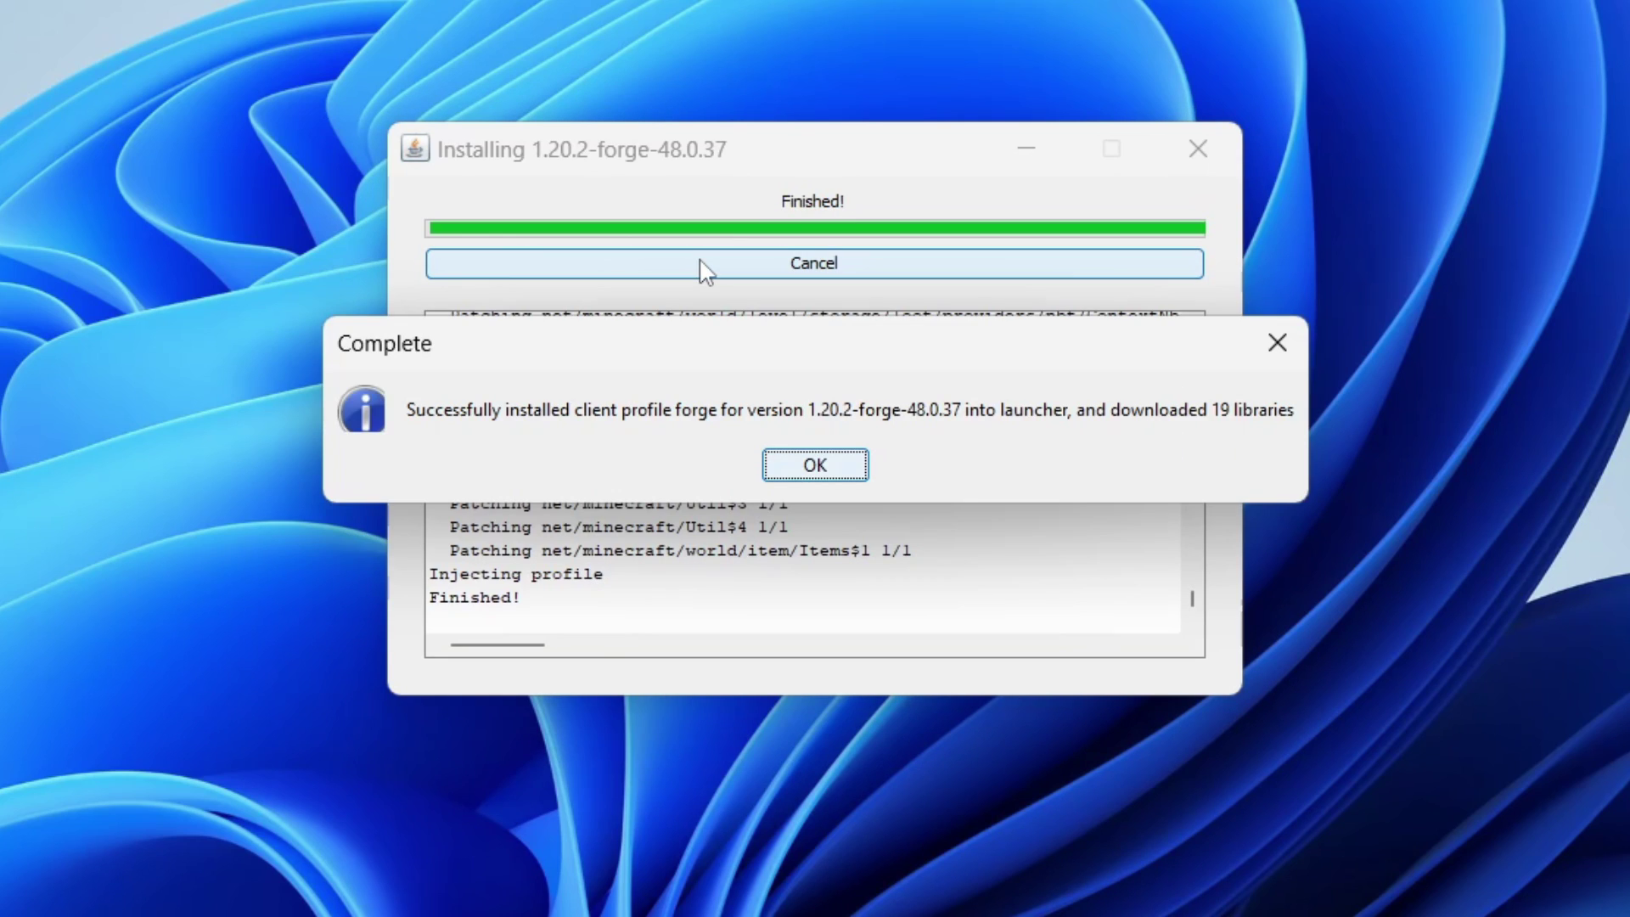
left_click(813, 464)
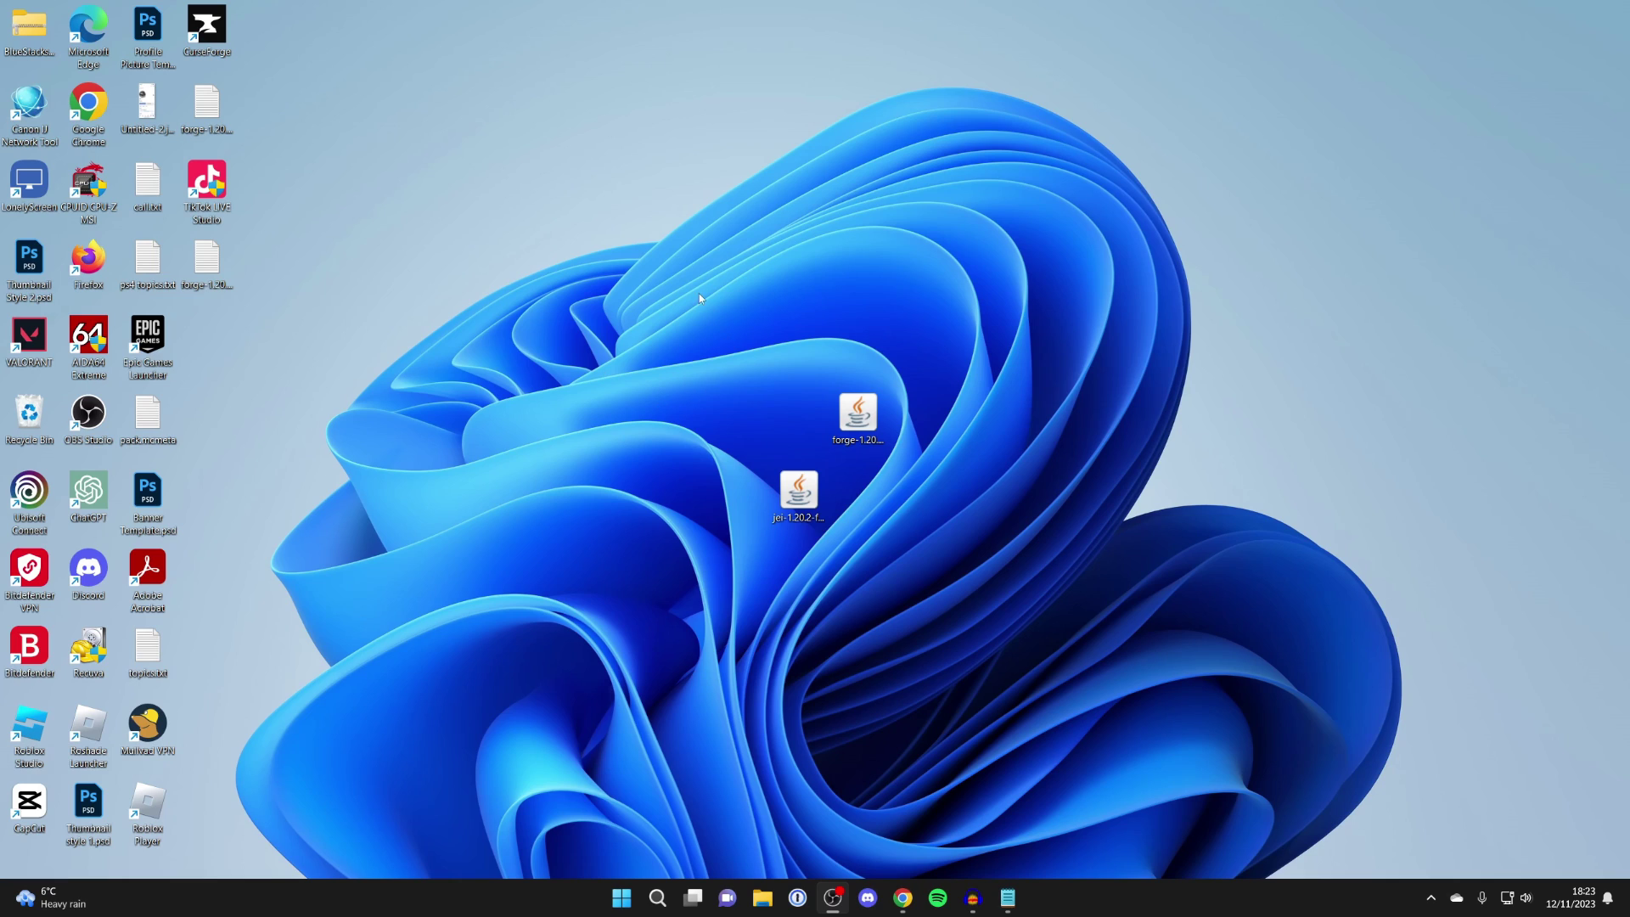
Create a desktop folder named 'Minecraft Server' and relaunch the Forge installer
right_click(352, 342)
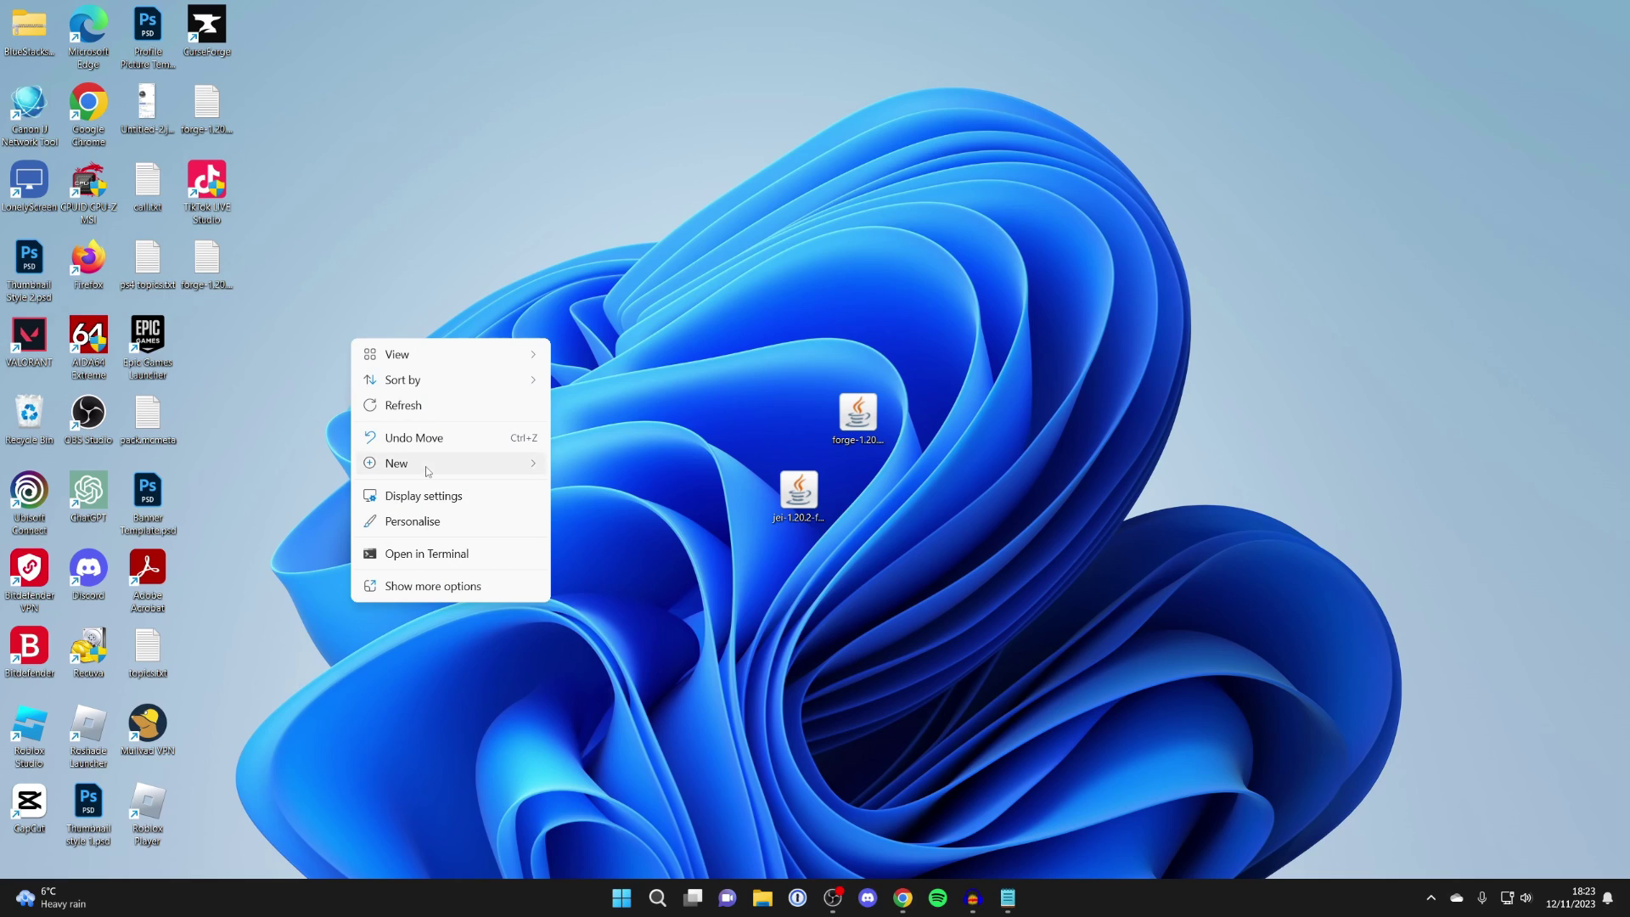
mouse_move(427, 469)
left_click(599, 464)
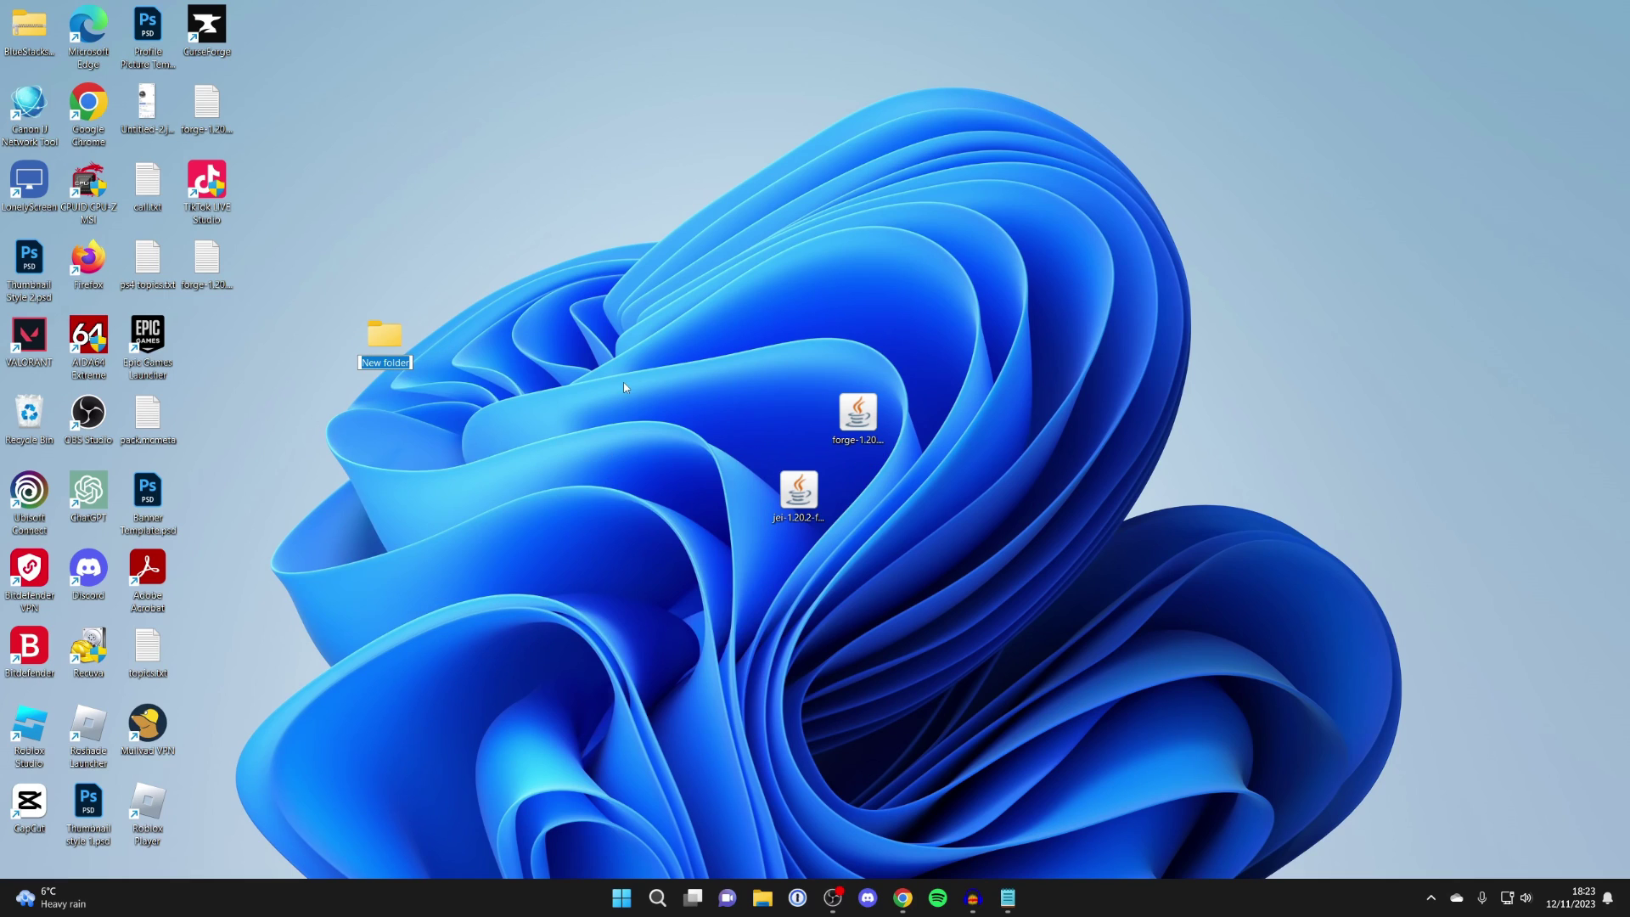
type("Minecraft Server")
key("Return")
double_click(847, 417)
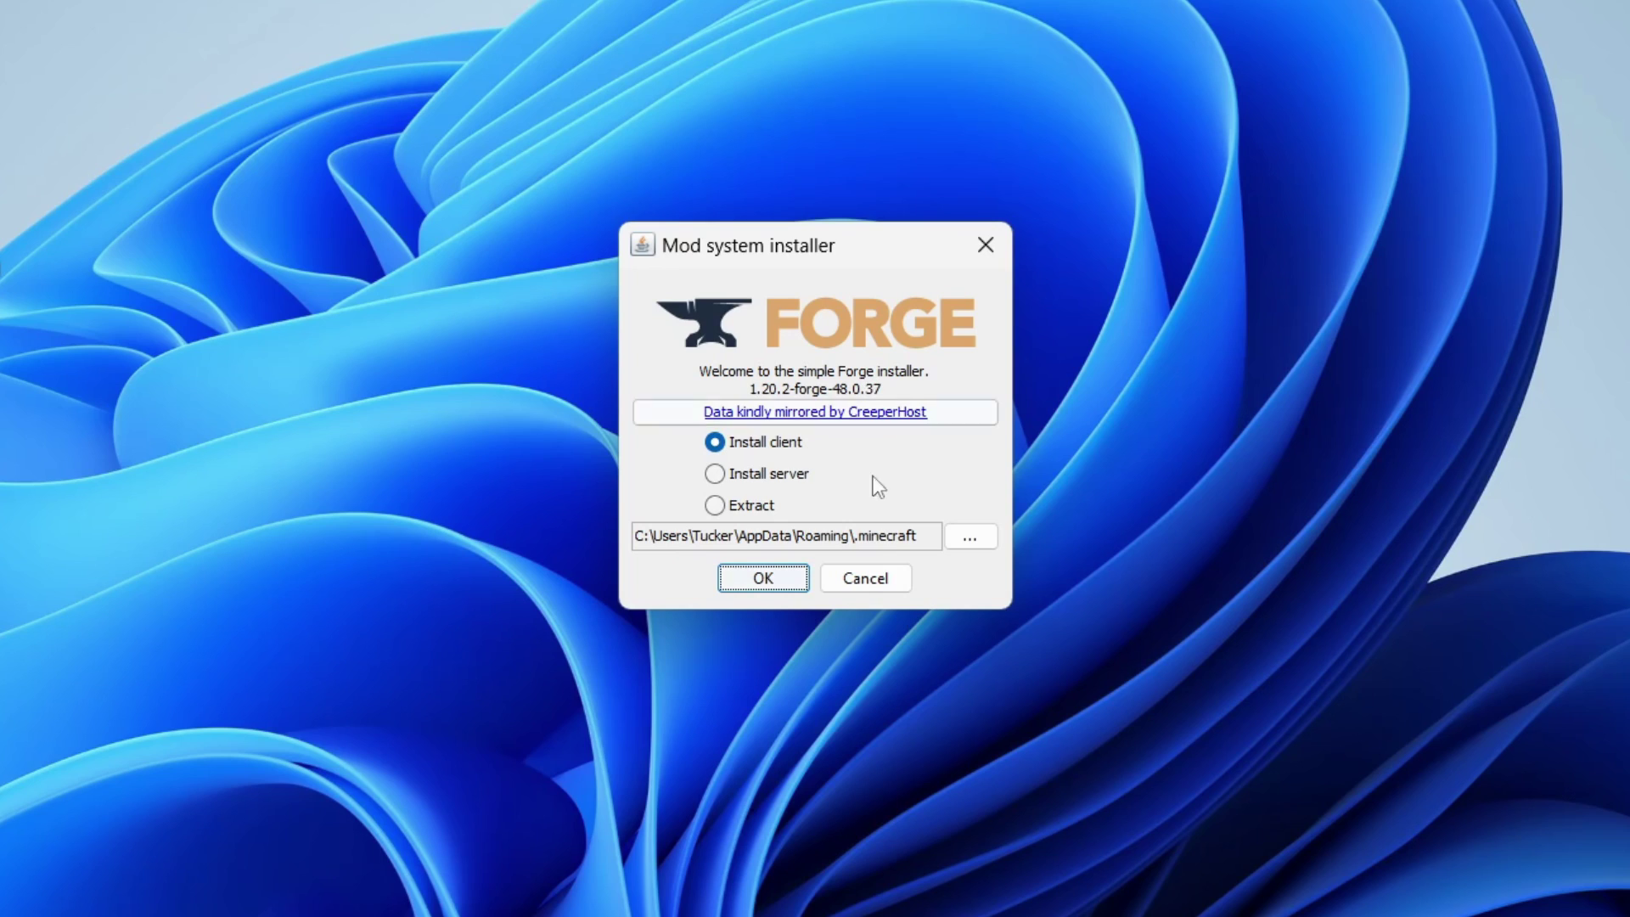
Install the 1.20.2-forge-48.0.37 server into Desktop\Minecraft Server and confirm completion
left_click(780, 481)
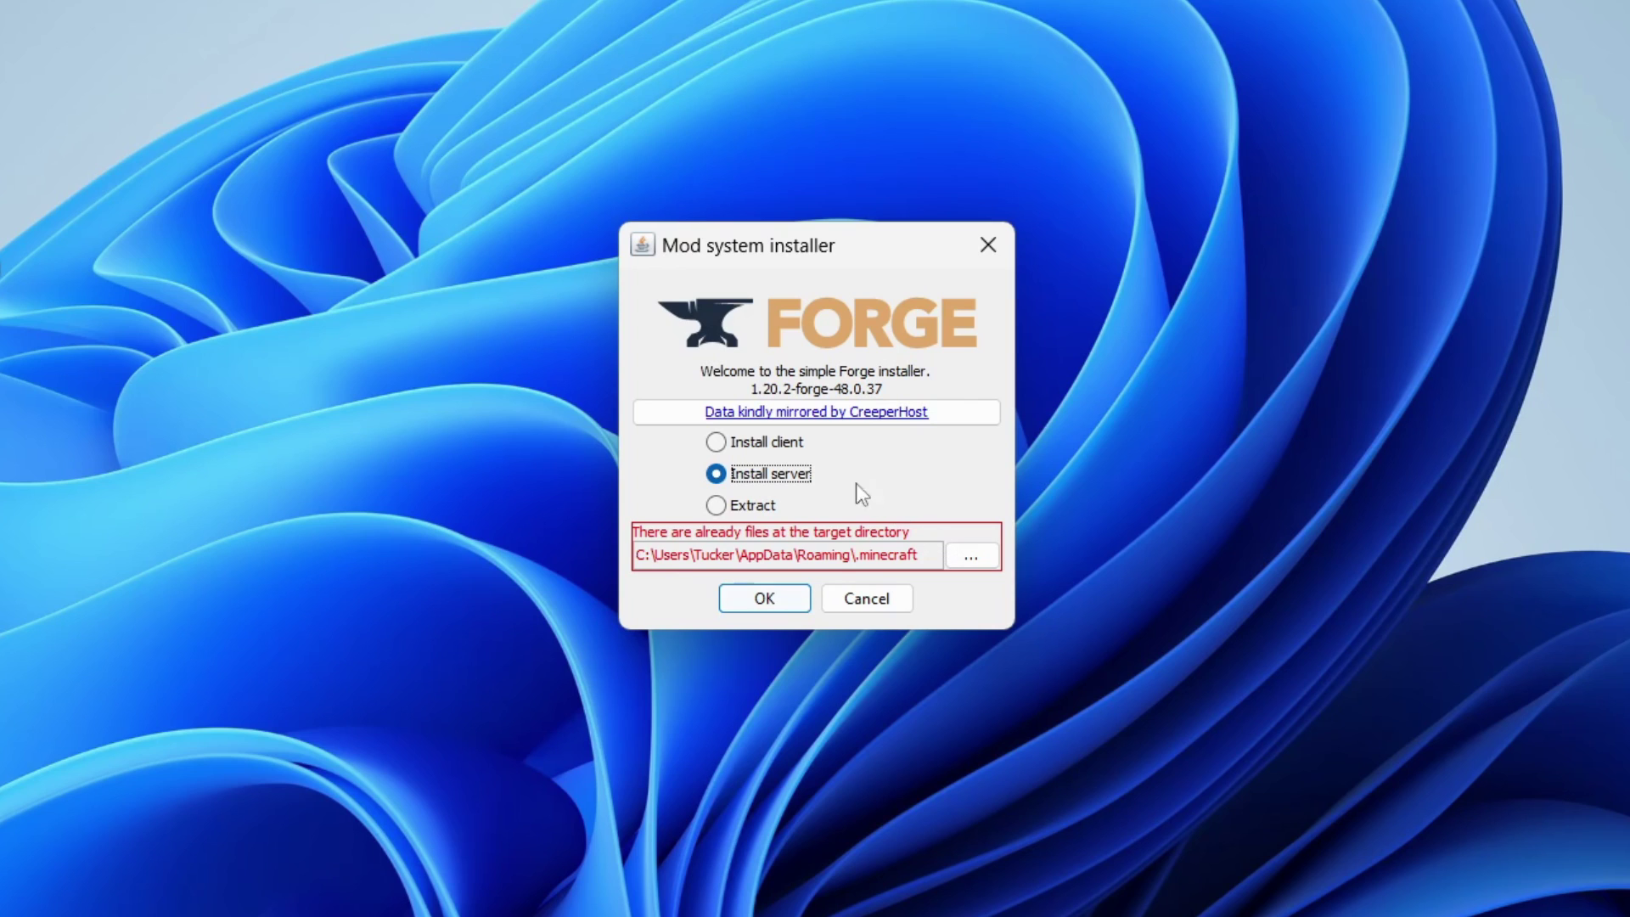
left_click(971, 556)
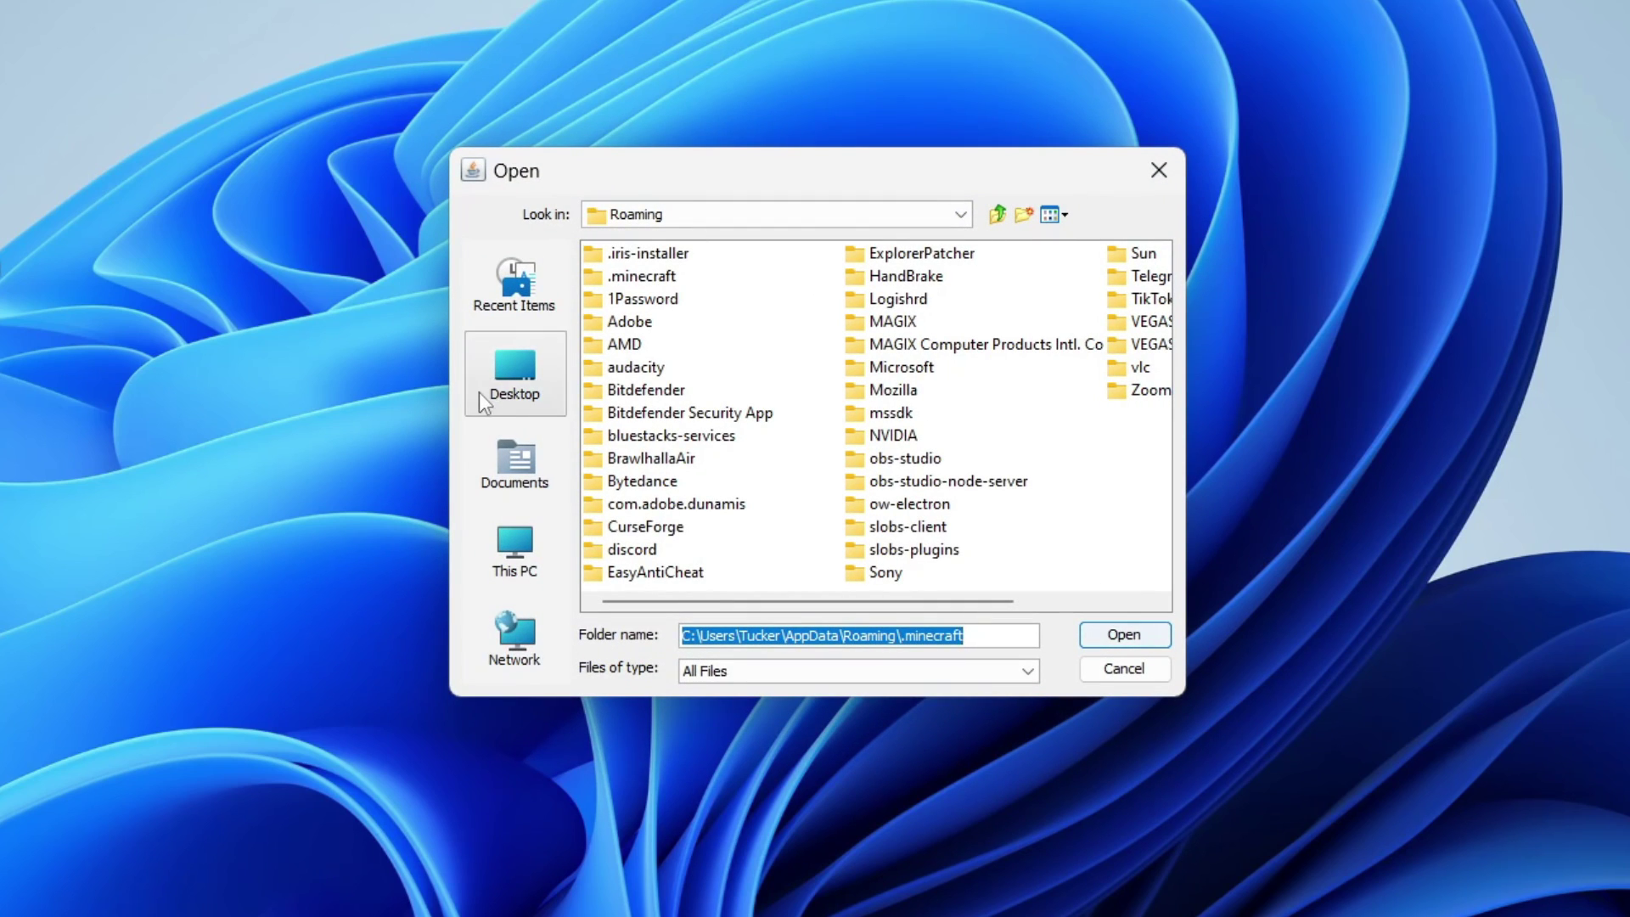
left_click(489, 384)
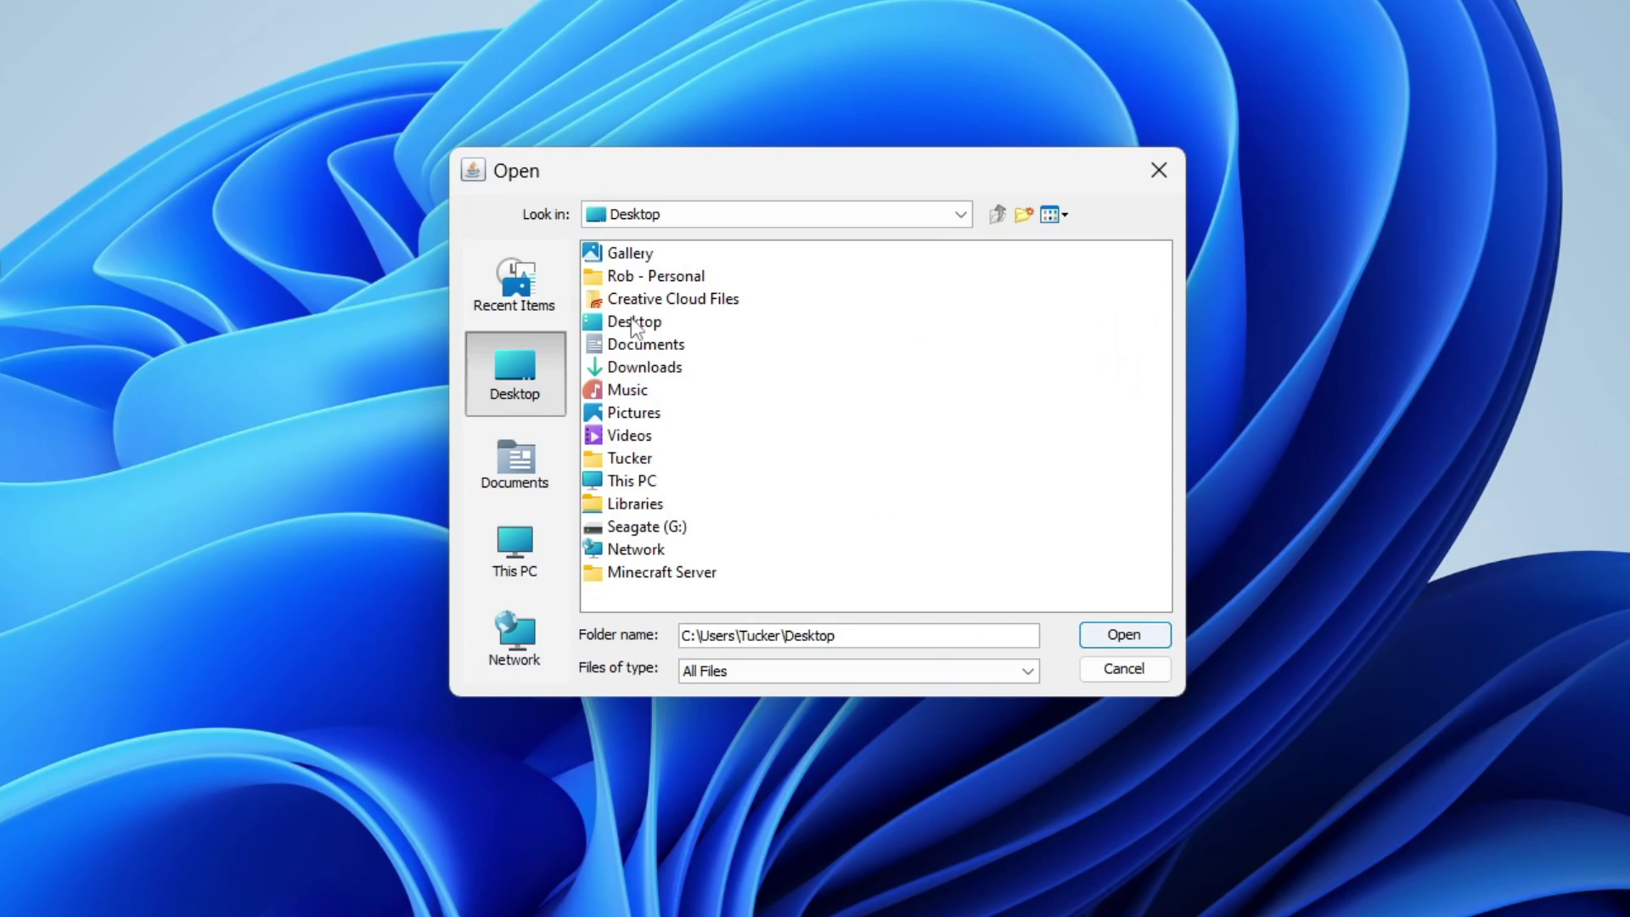
left_click(656, 580)
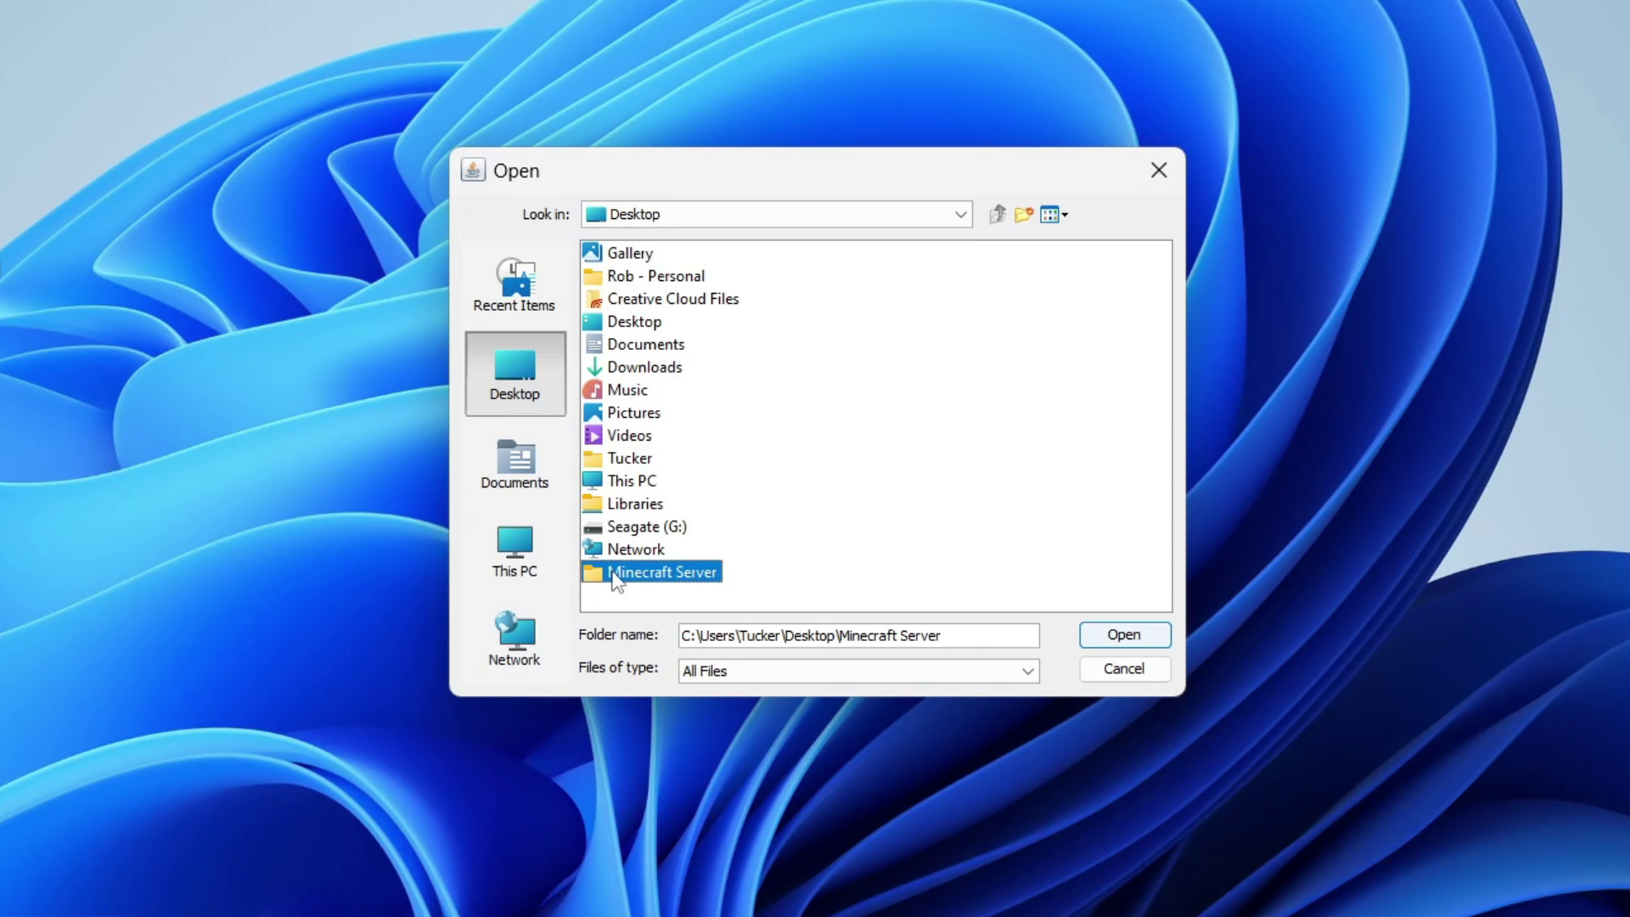
left_click(1095, 635)
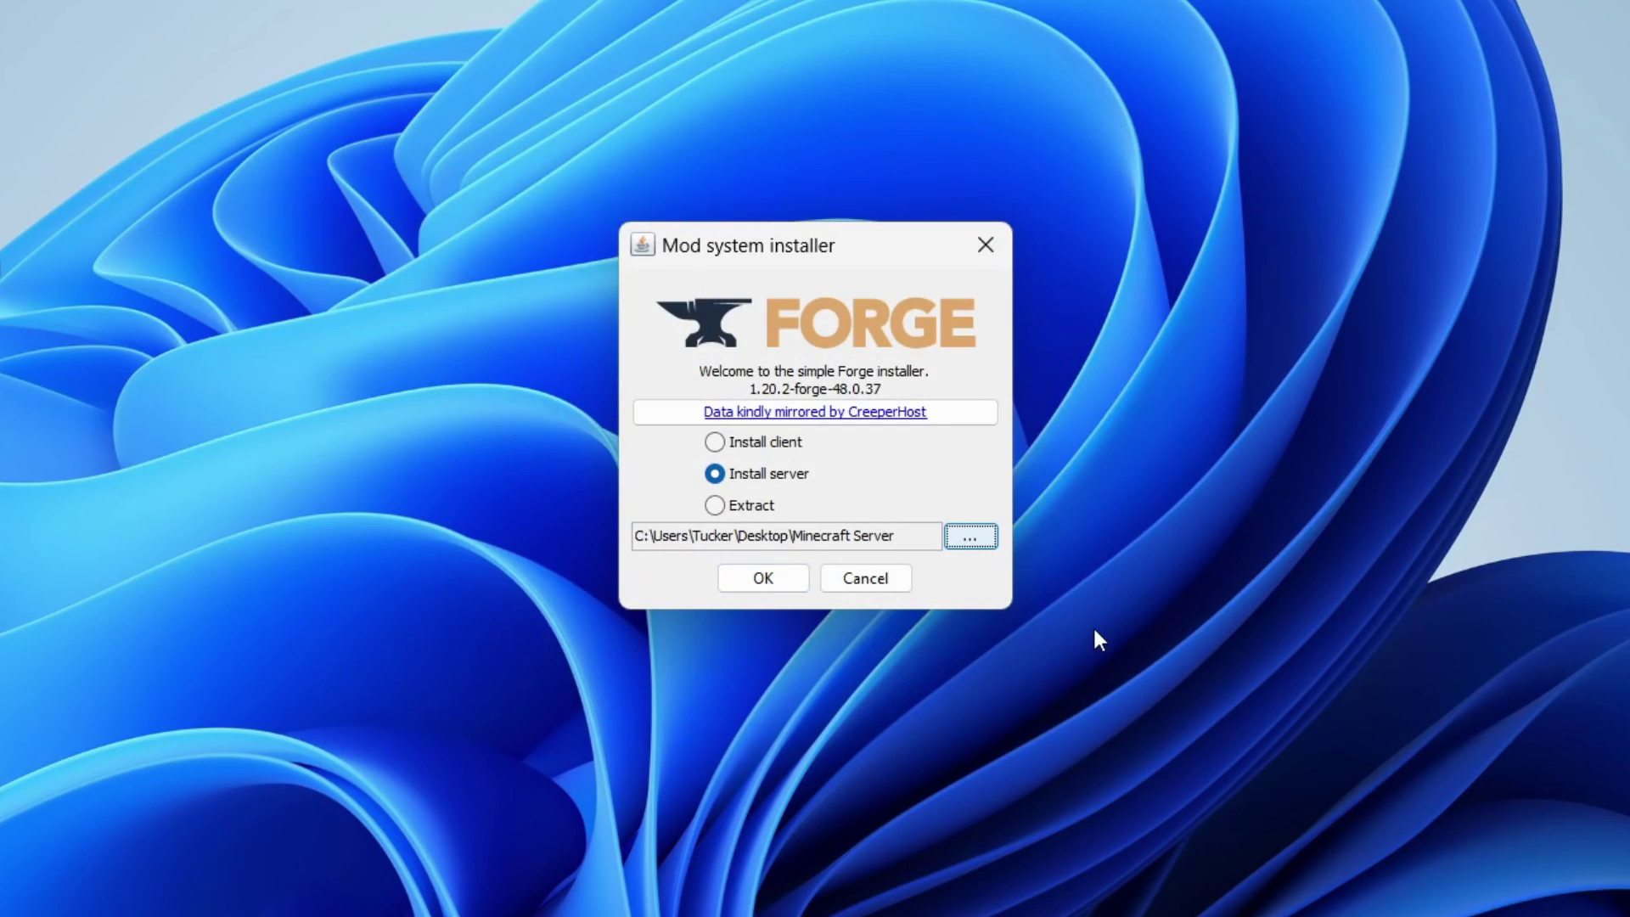
left_click(763, 580)
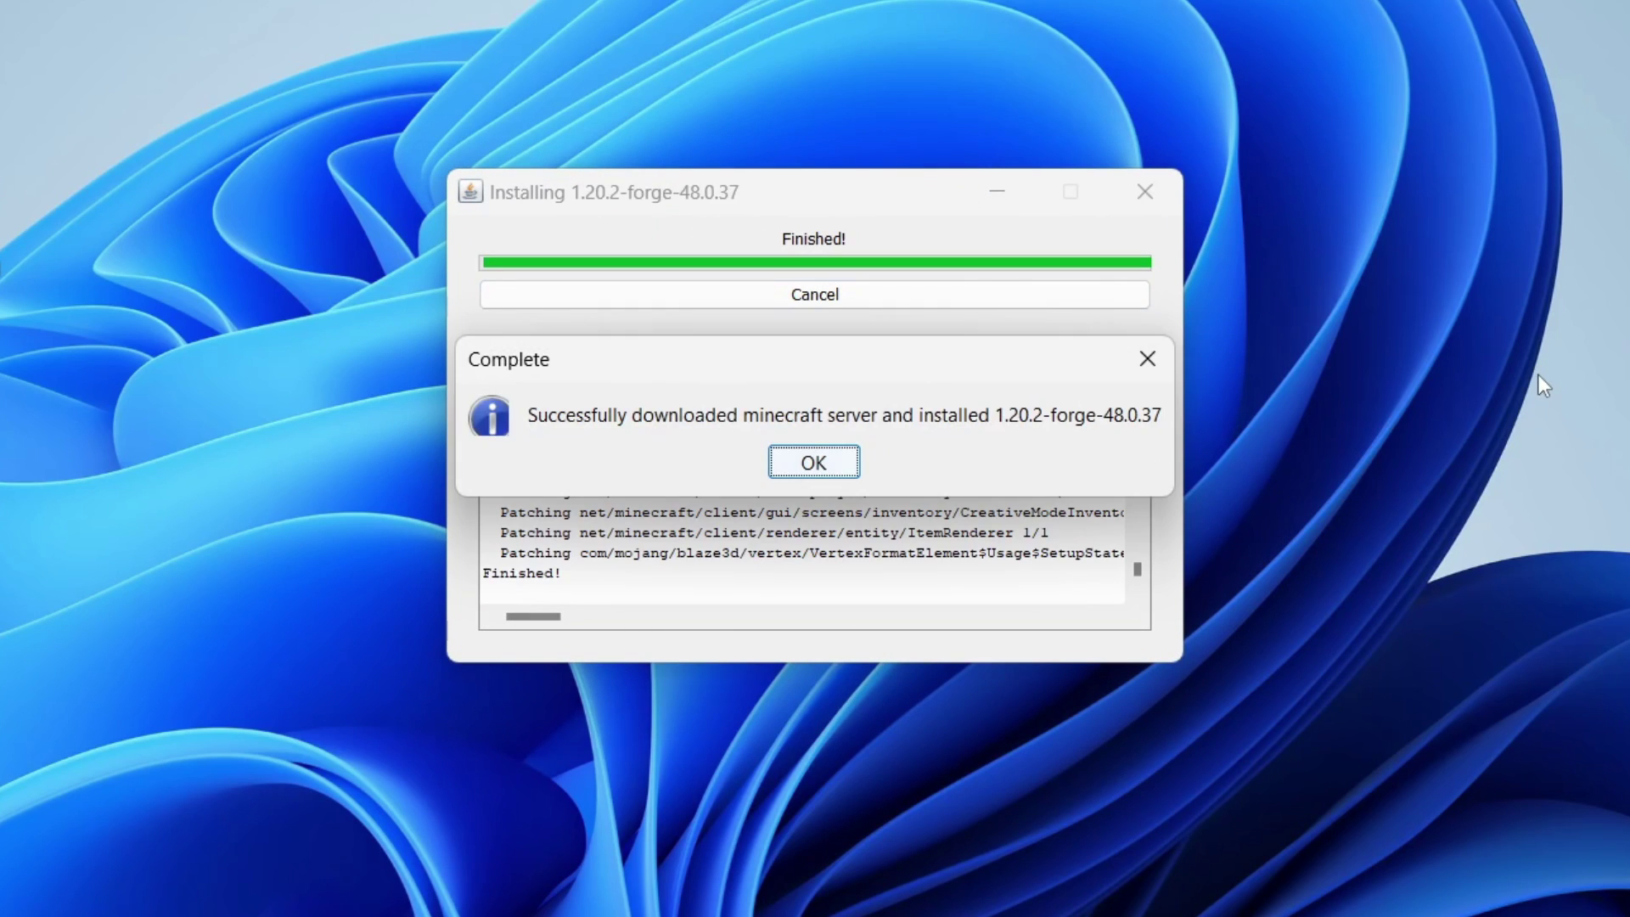
left_click(813, 463)
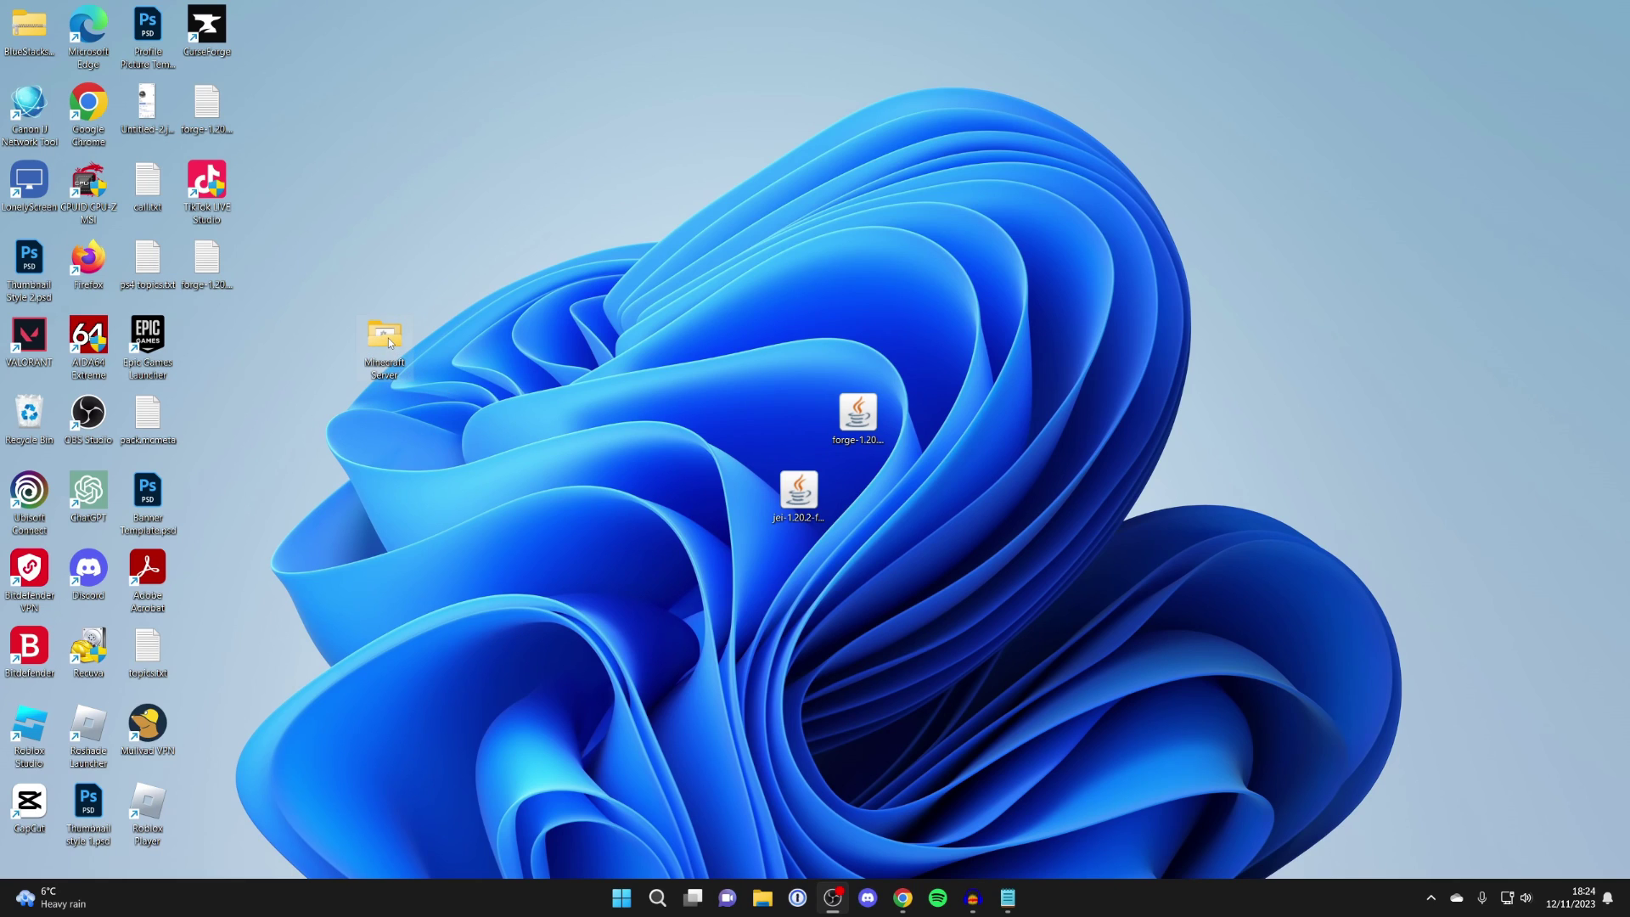
Try run.bat in the Minecraft Server folder, close the Java main-class error console, return to Chrome
double_click(386, 336)
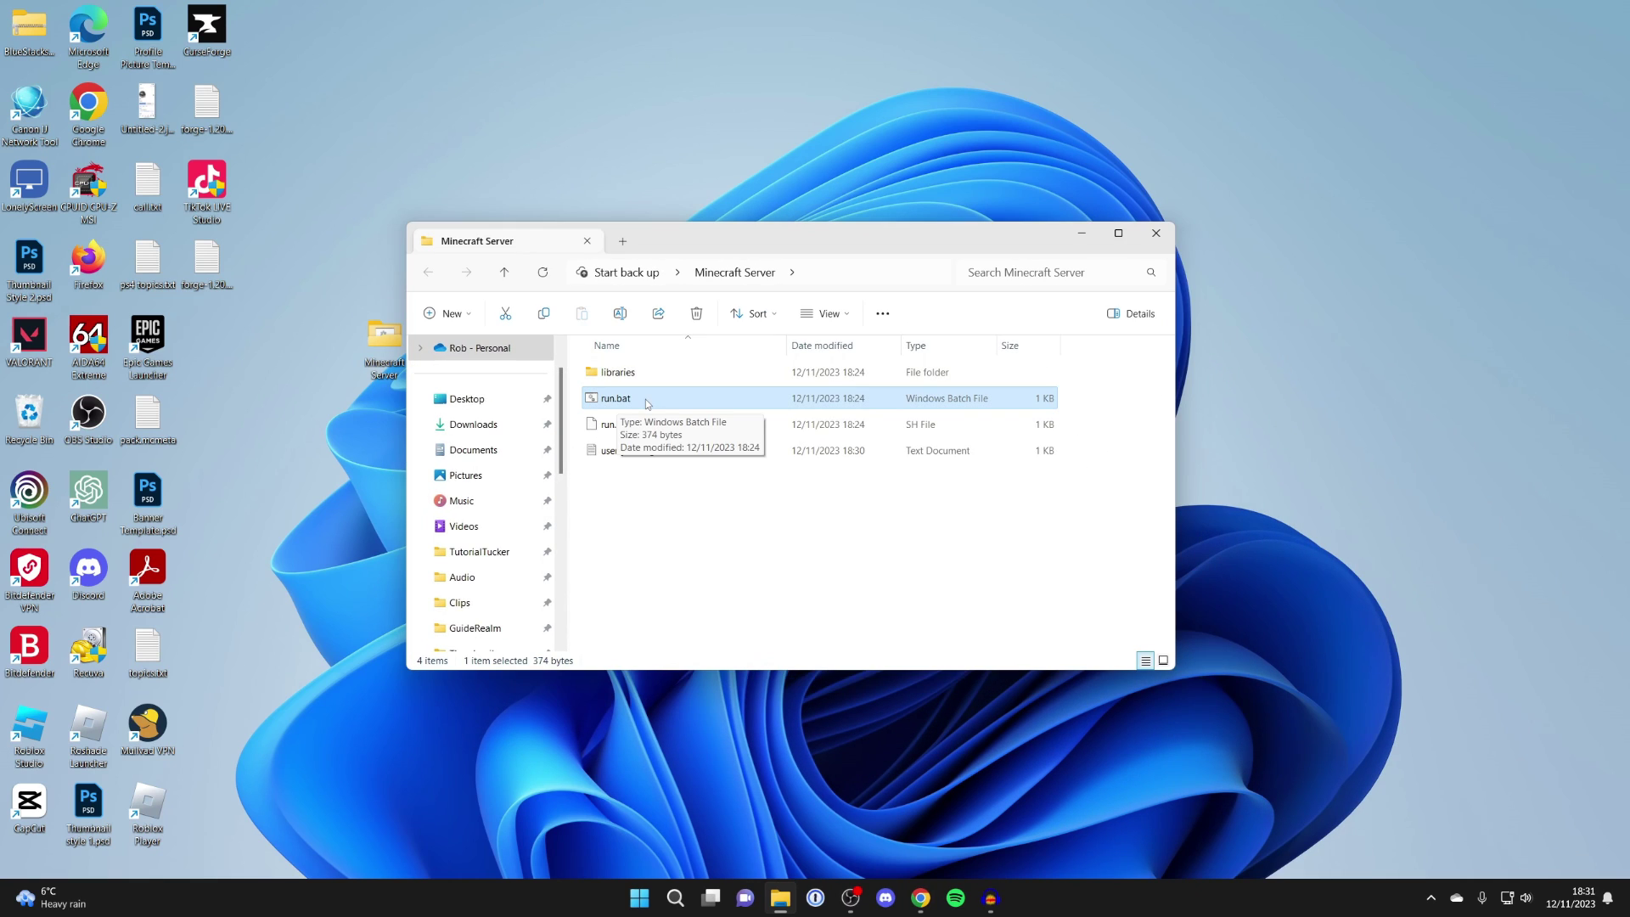
double_click(632, 399)
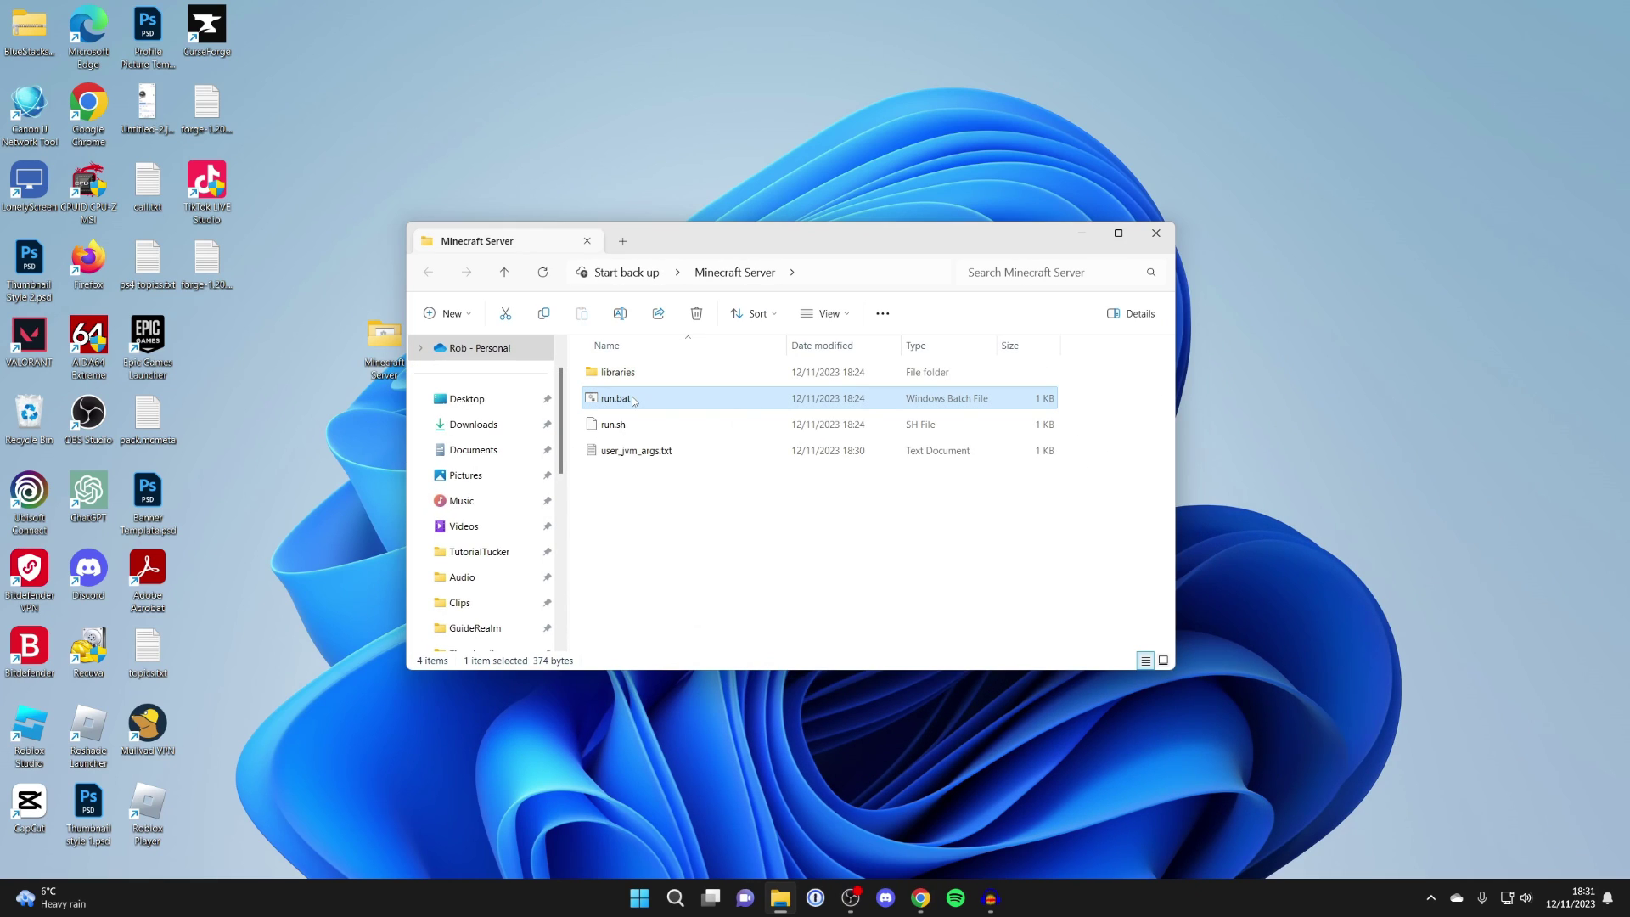
left_click_drag(439, 97, 736, 224)
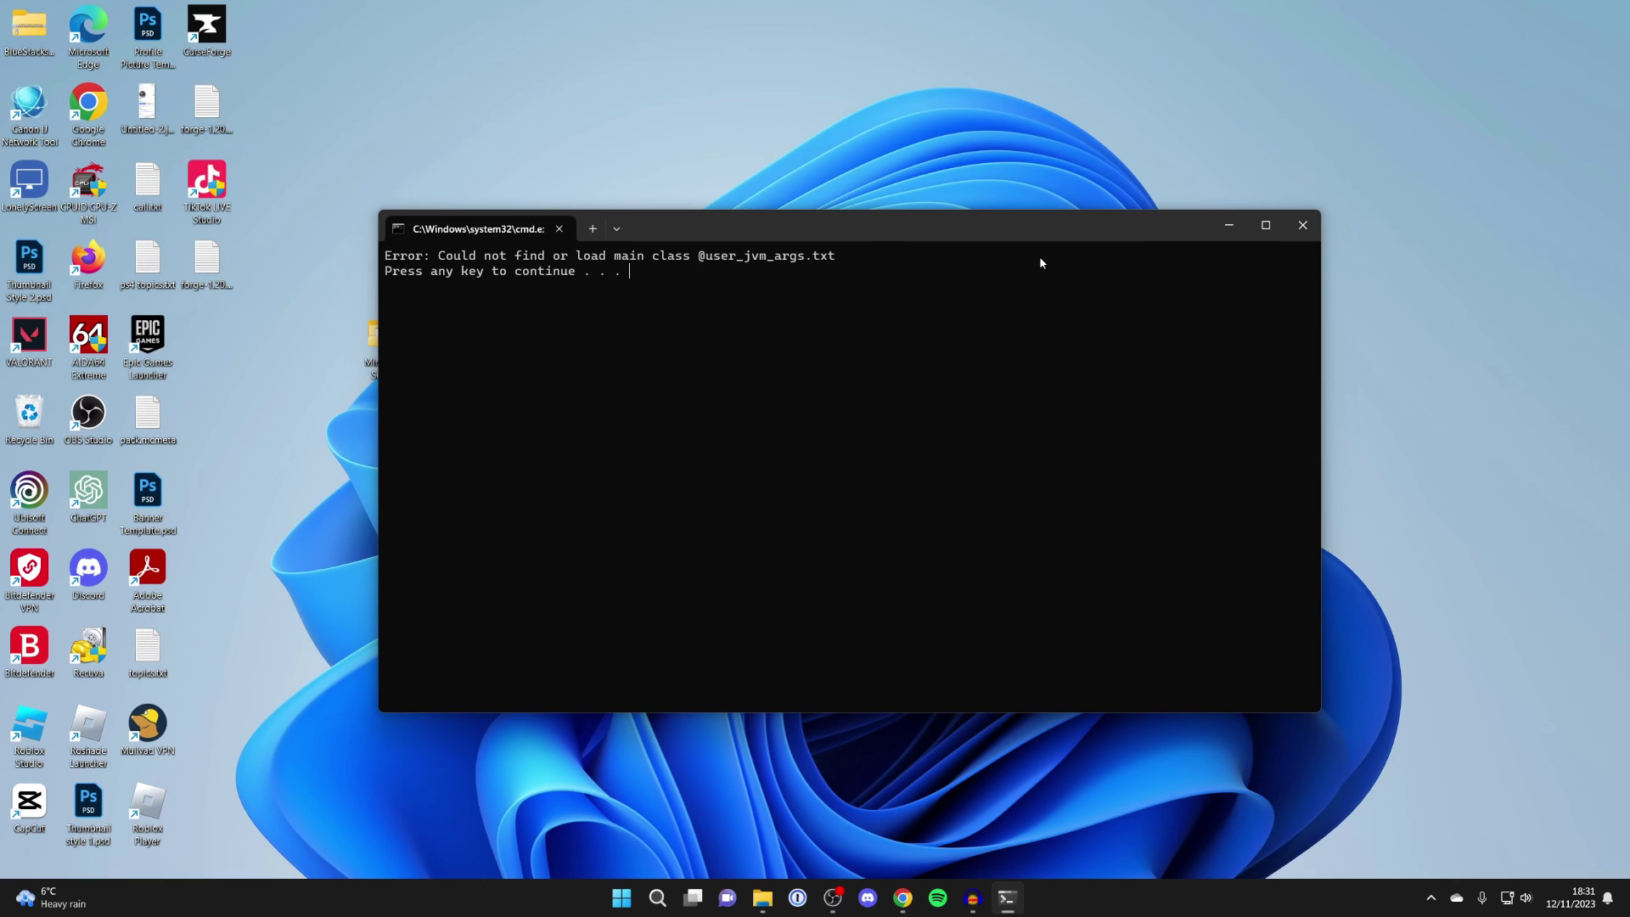
left_click(1302, 225)
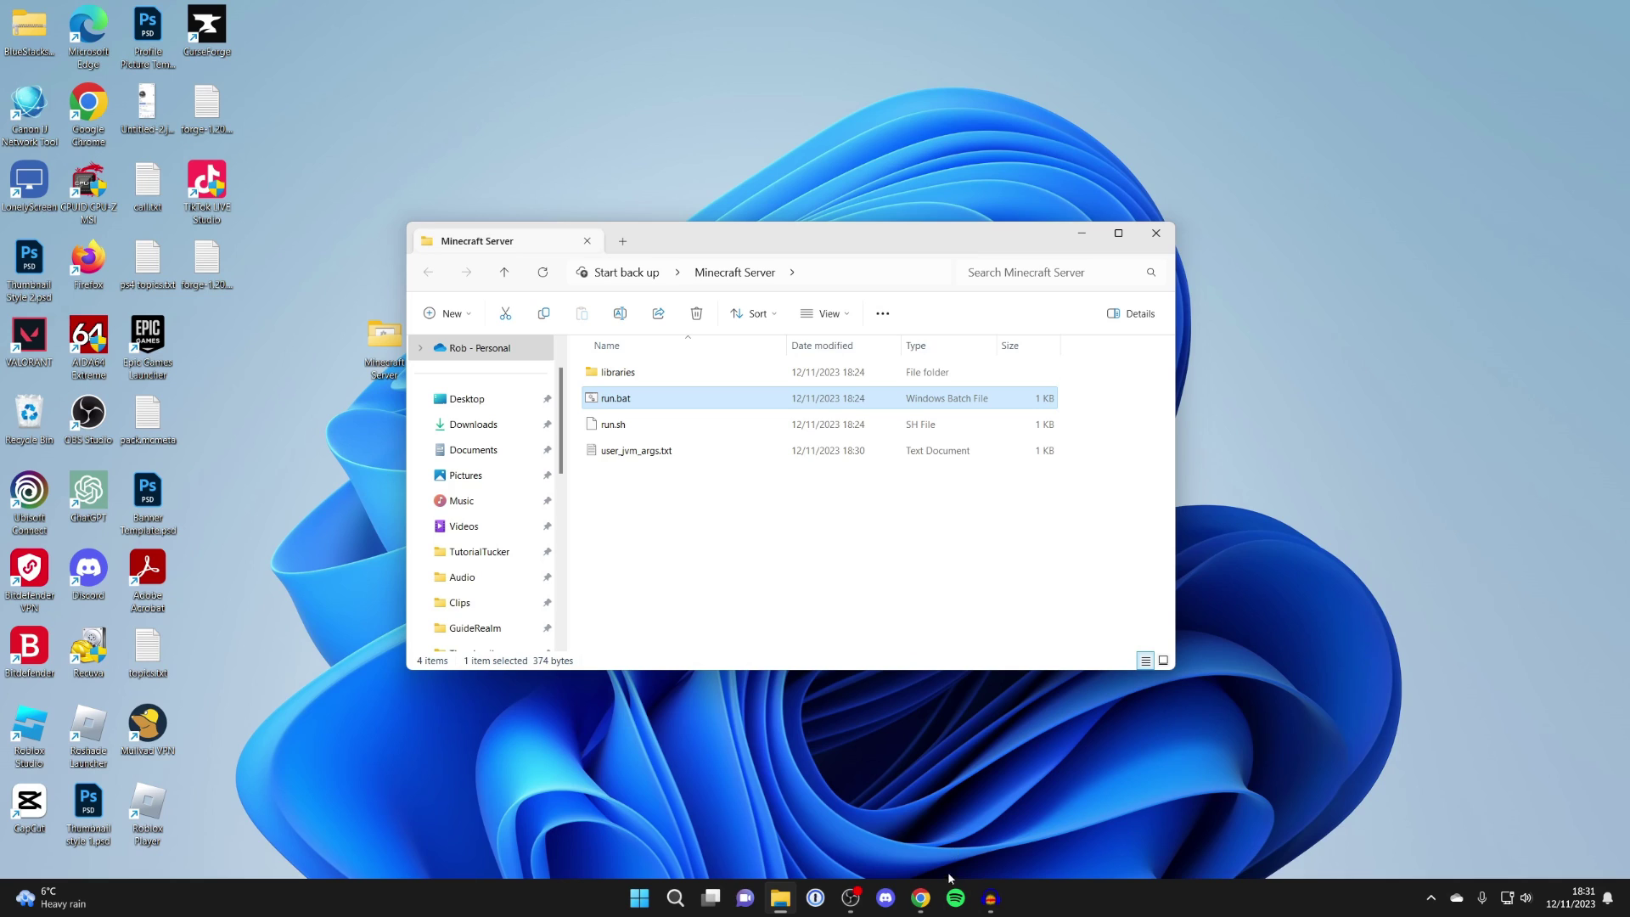
left_click(920, 897)
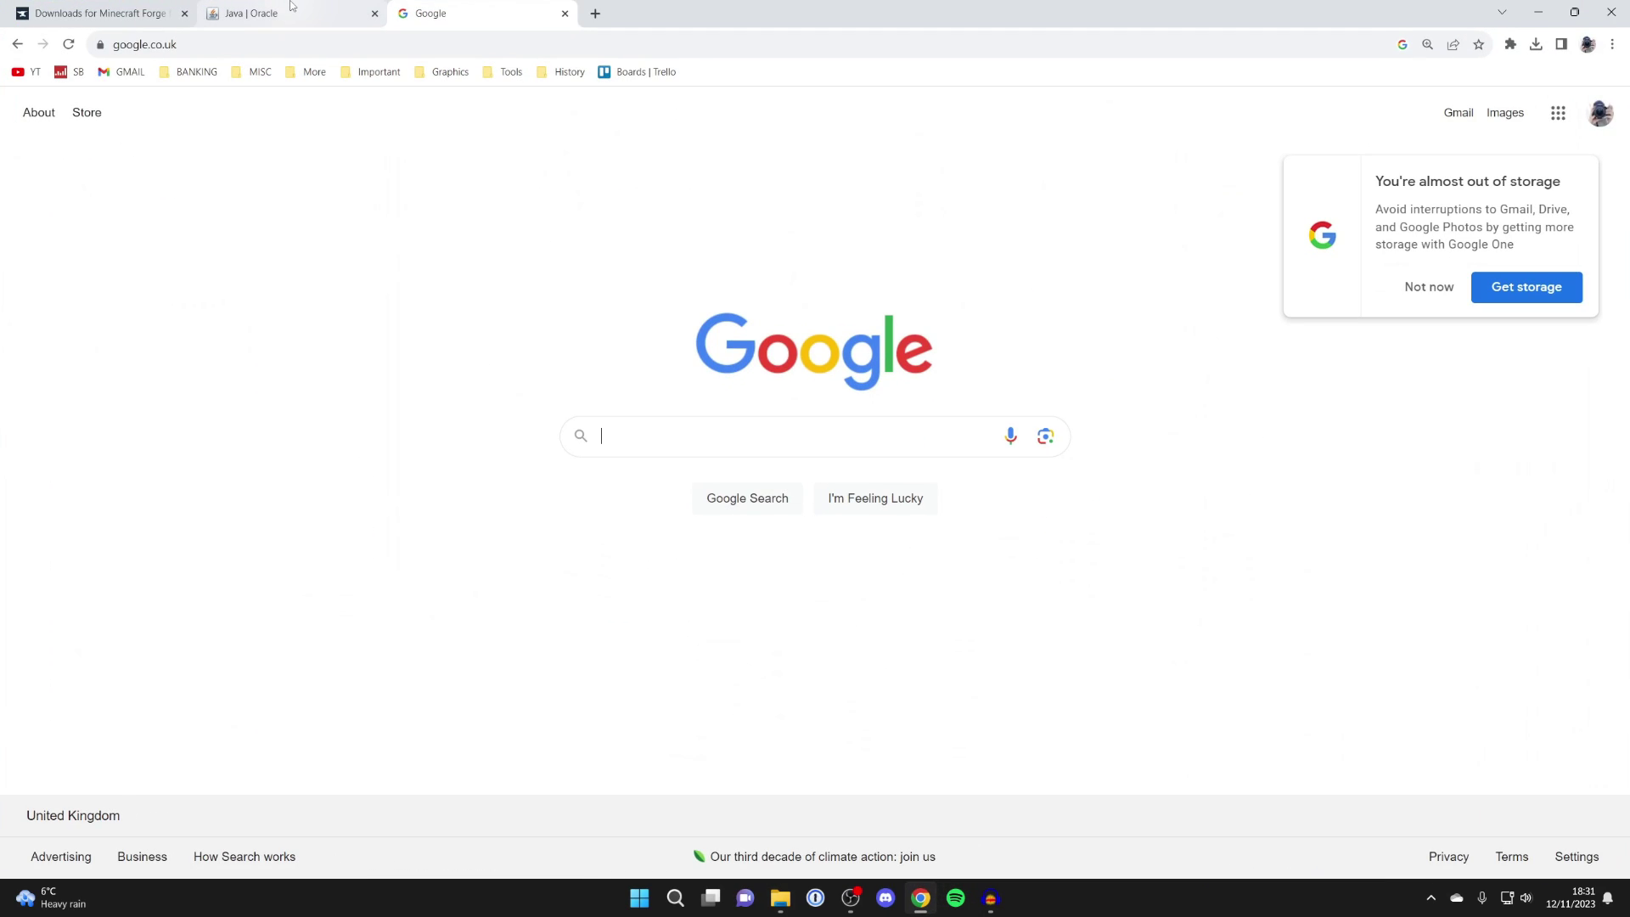
Download jdk-21_windows-x64_bin.exe, the JDK 21 Windows x64 installer, from Oracle's Java downloads page
left_click(291, 8)
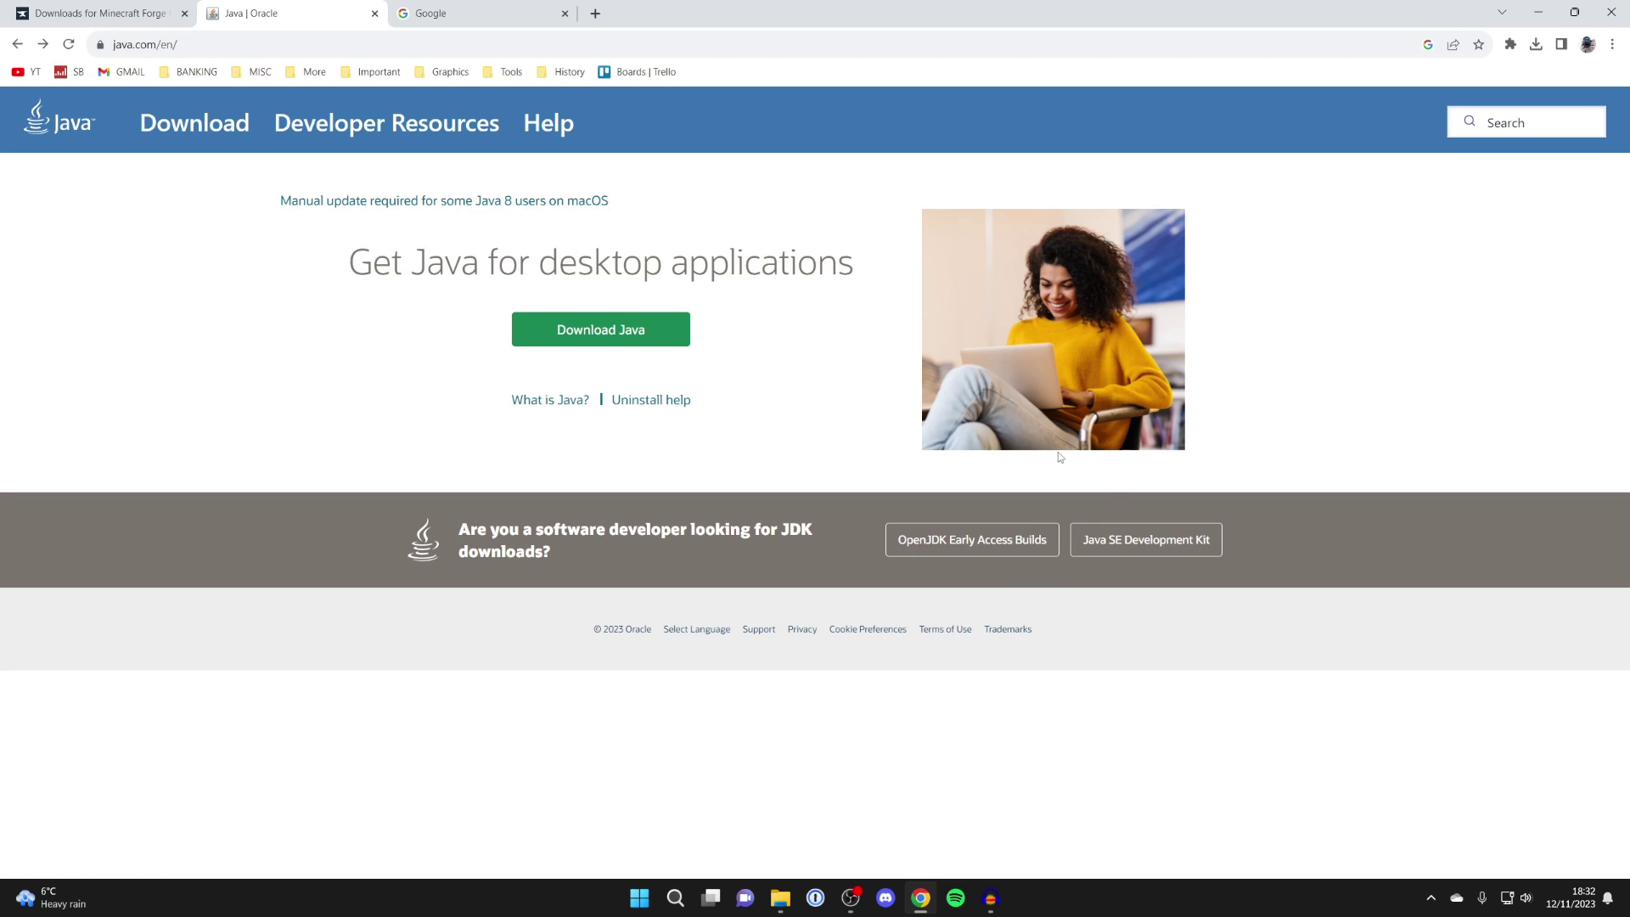
left_click(1155, 550)
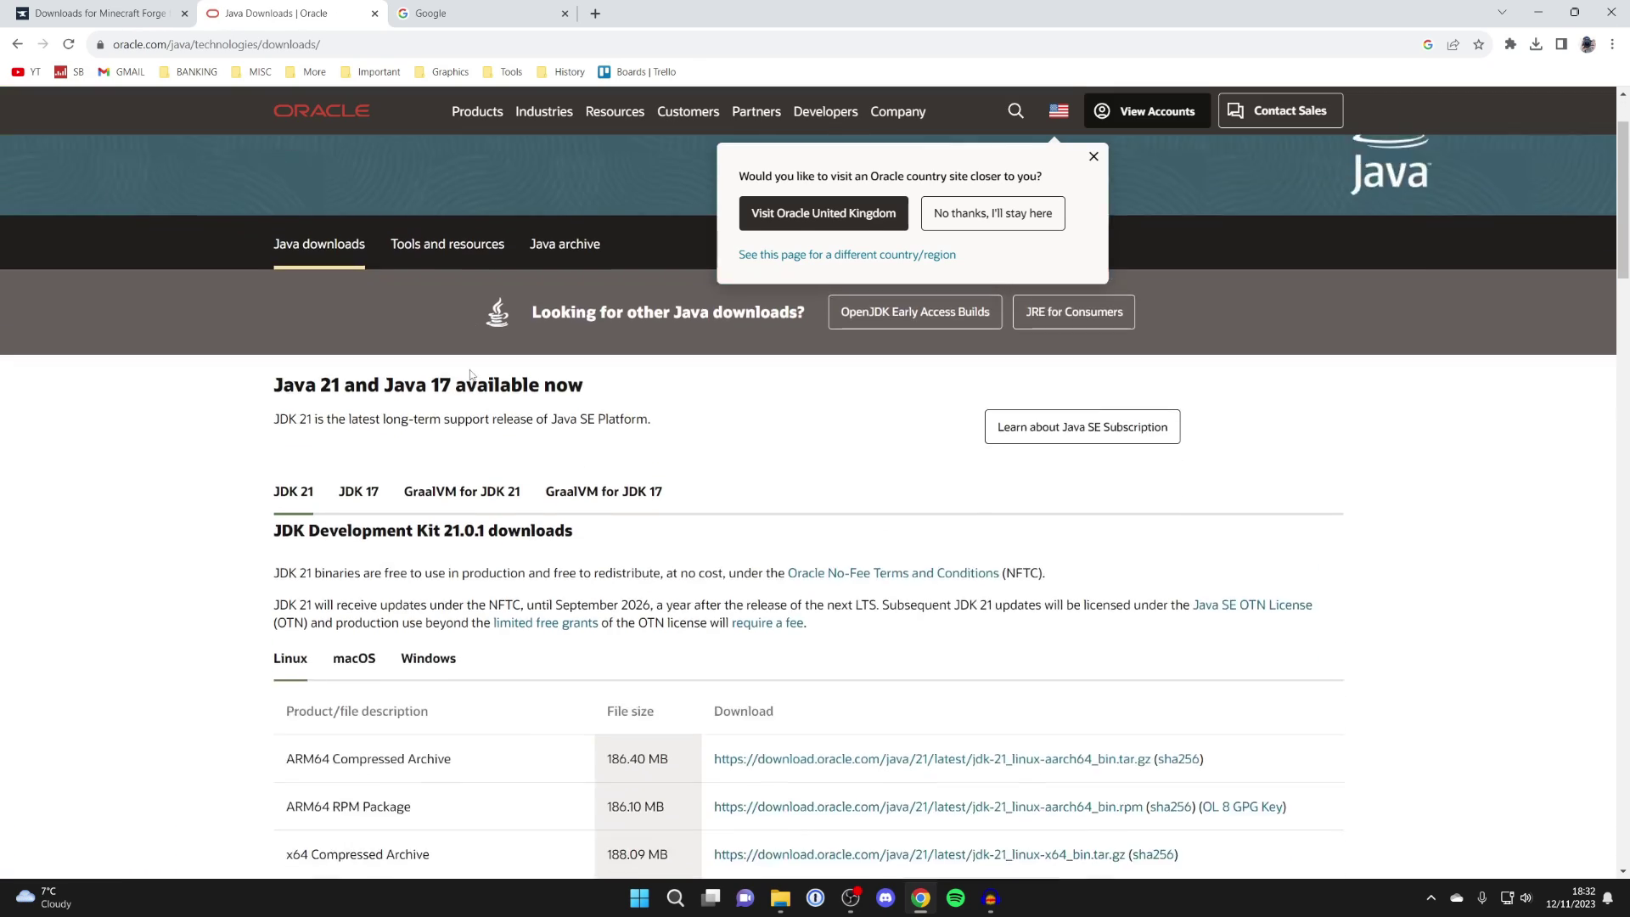
scroll(471, 374, "down", 4)
left_click(436, 304)
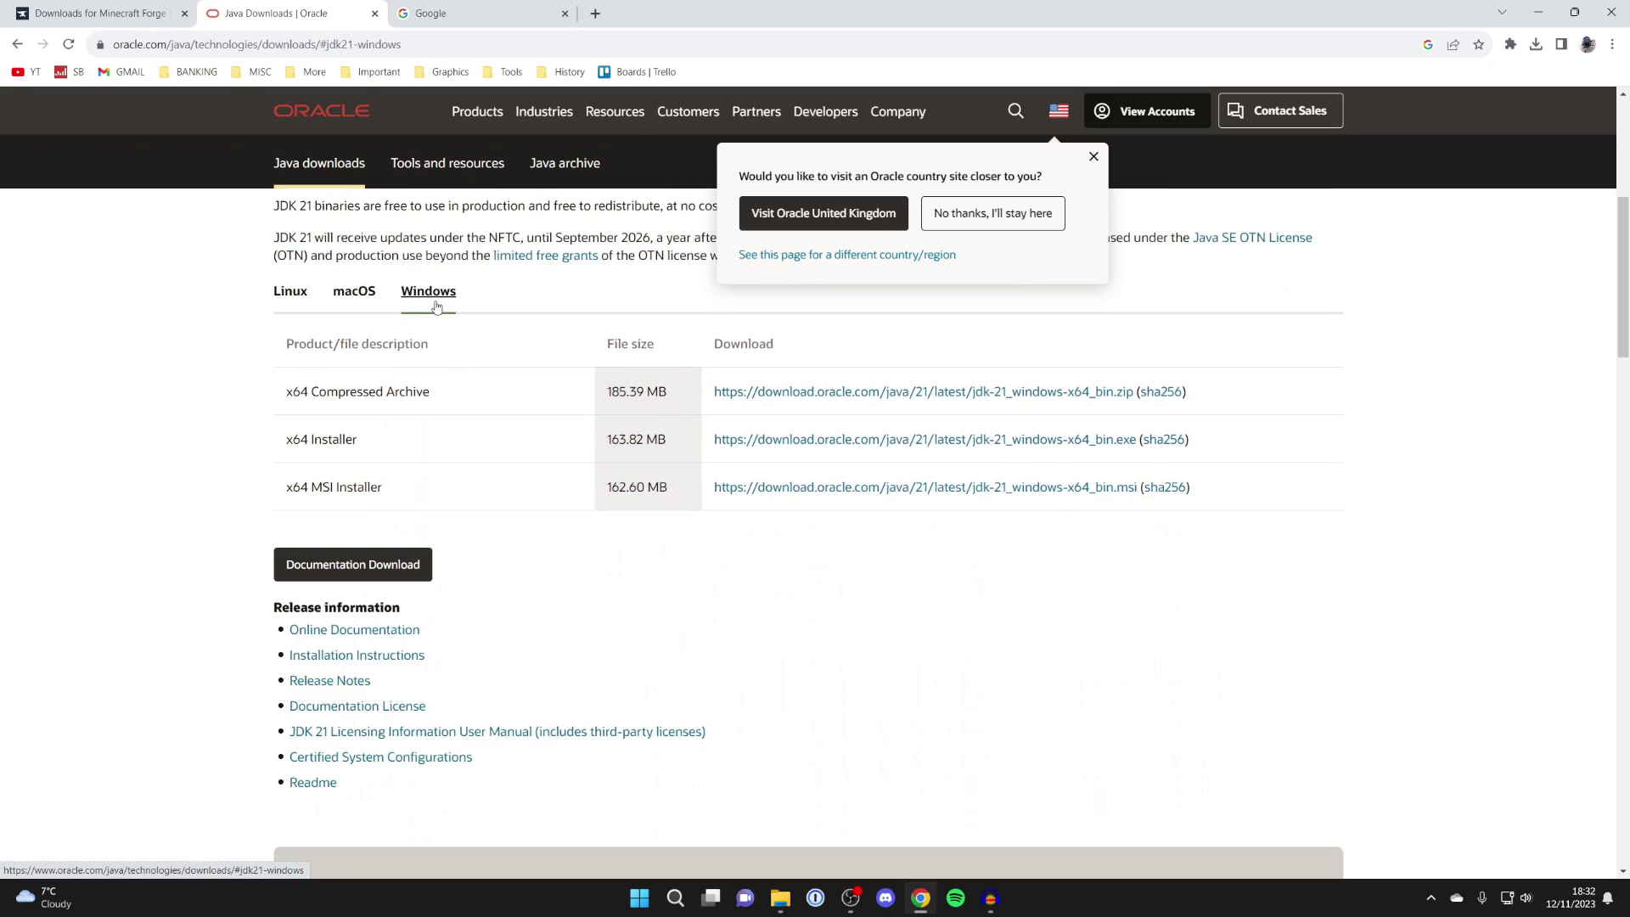
left_click(789, 440)
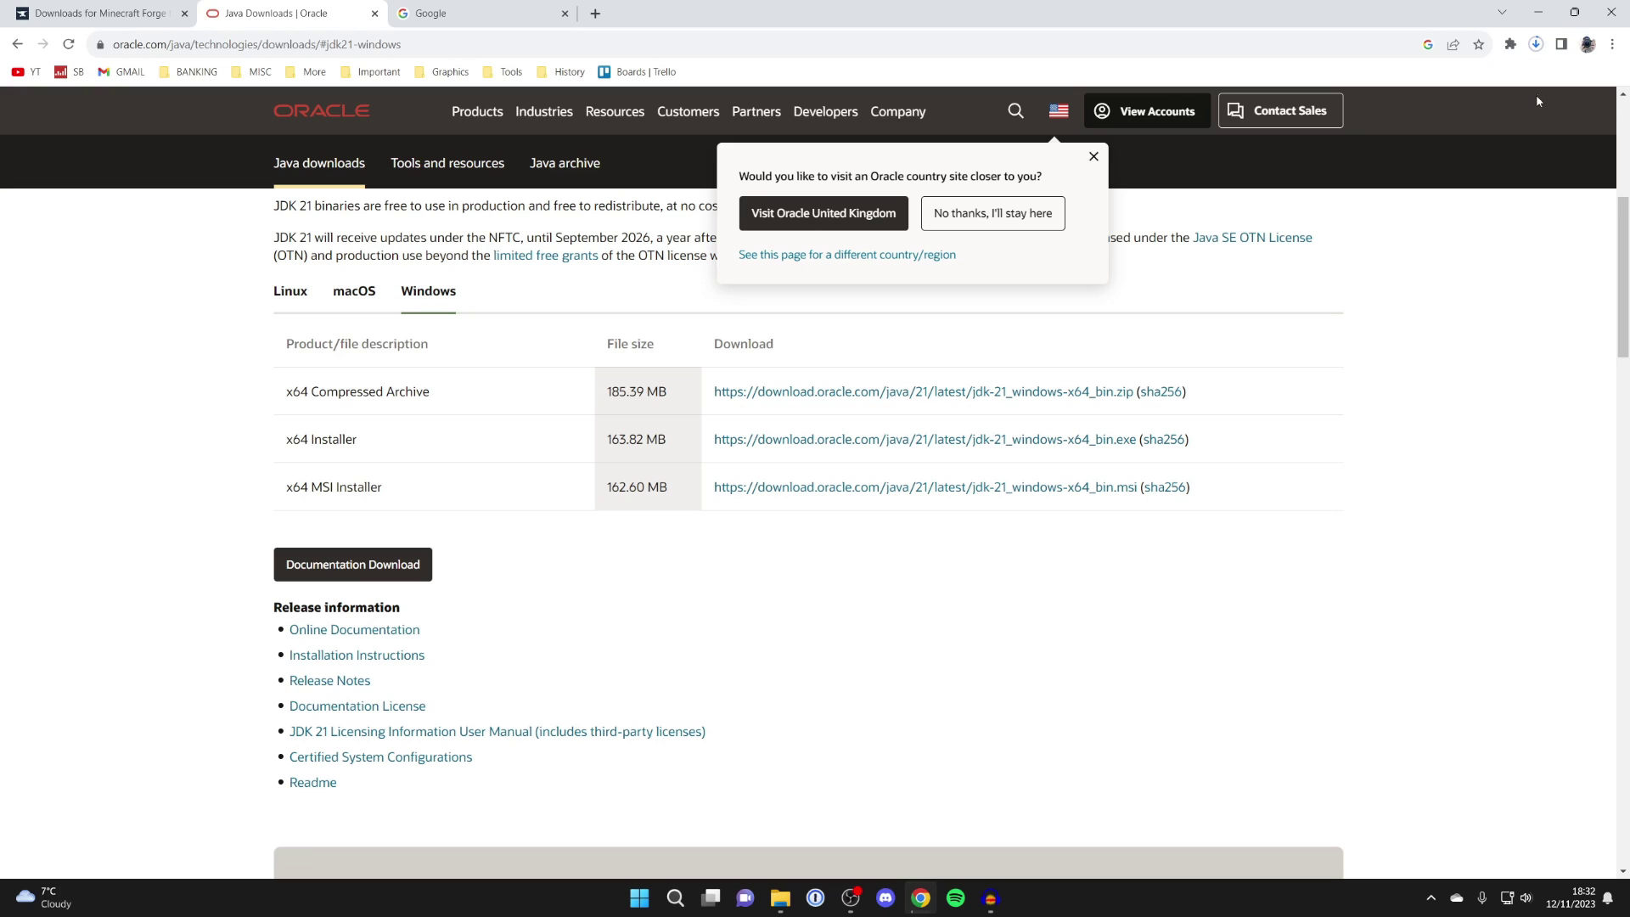
left_click(1536, 45)
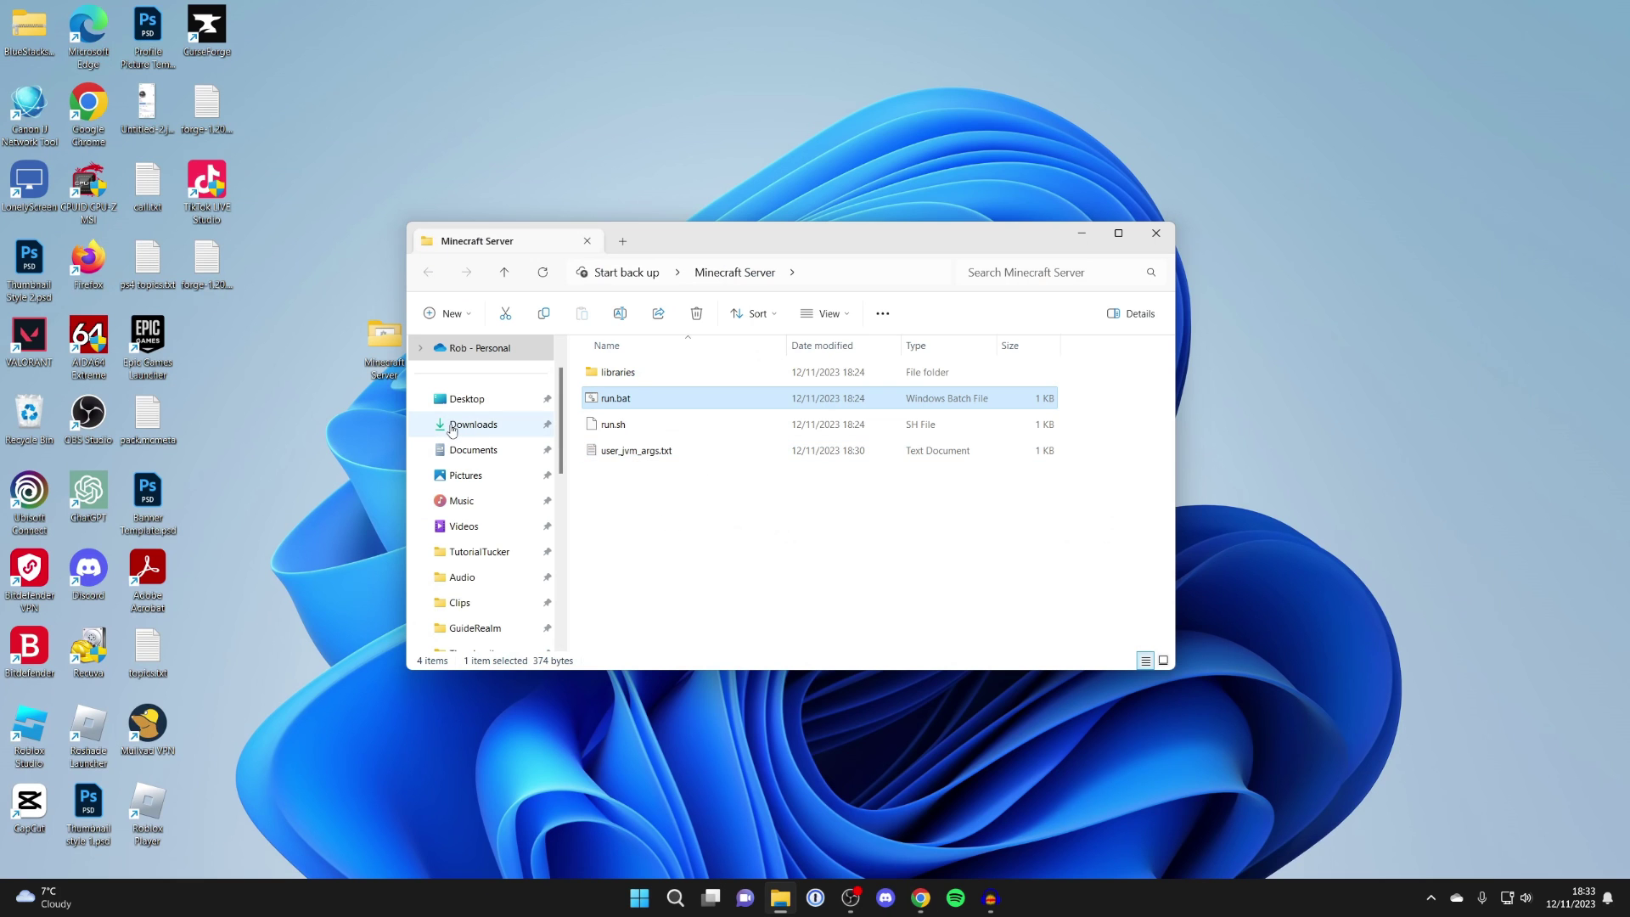
Check that jdk-21_windows-x64_bin.exe finished downloading in the Downloads folder
left_click(472, 424)
left_click(620, 395)
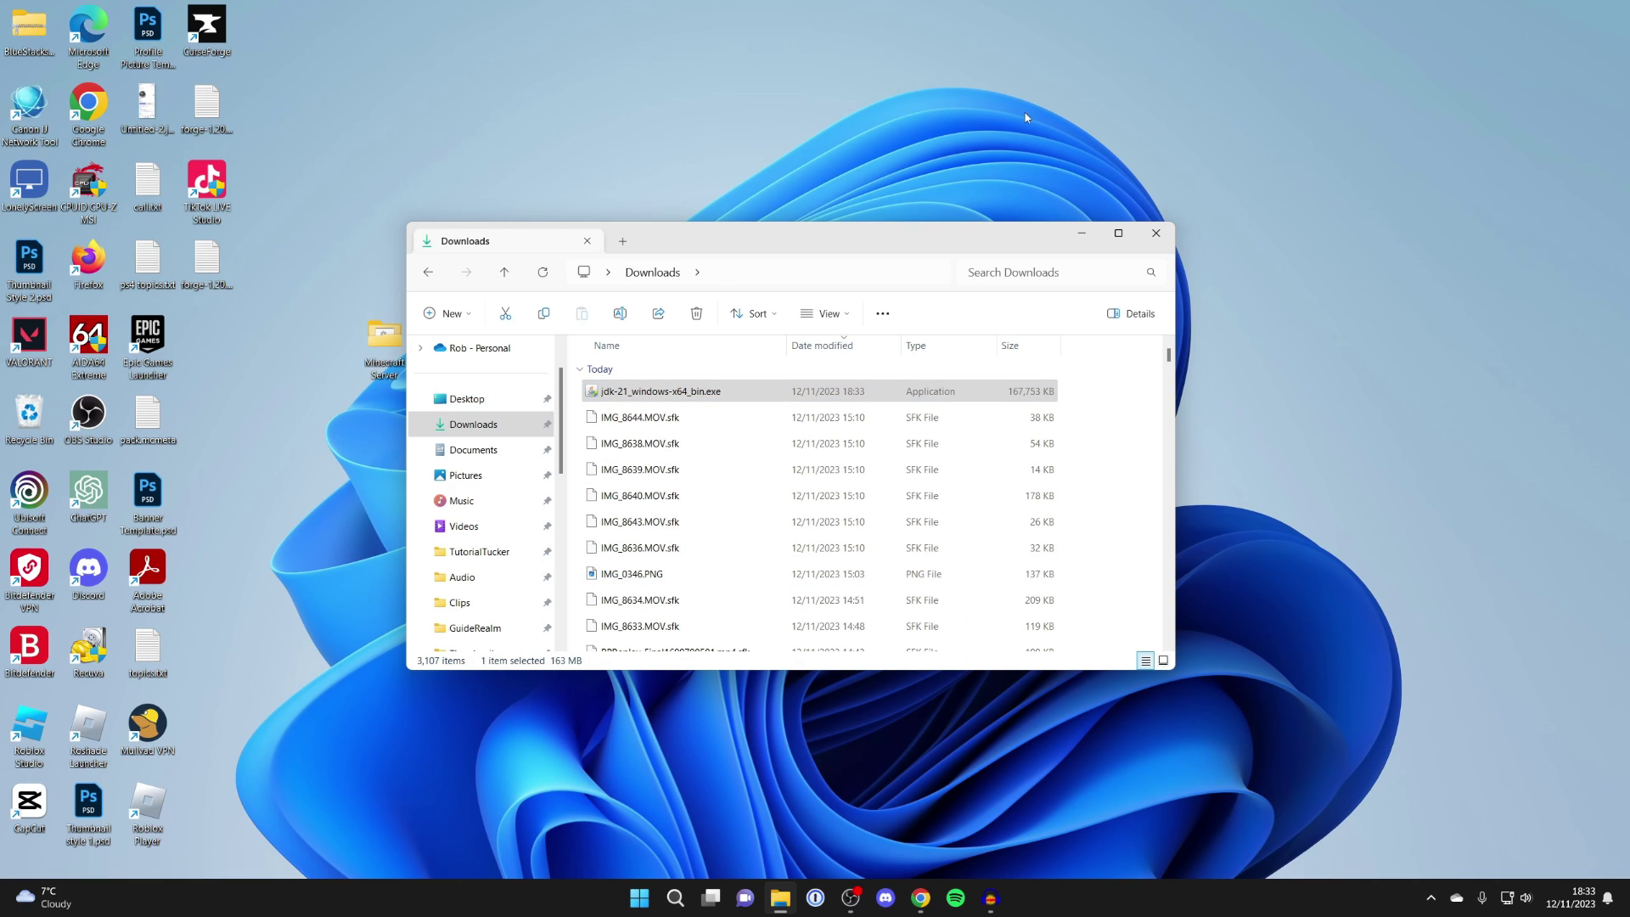
left_click(1155, 232)
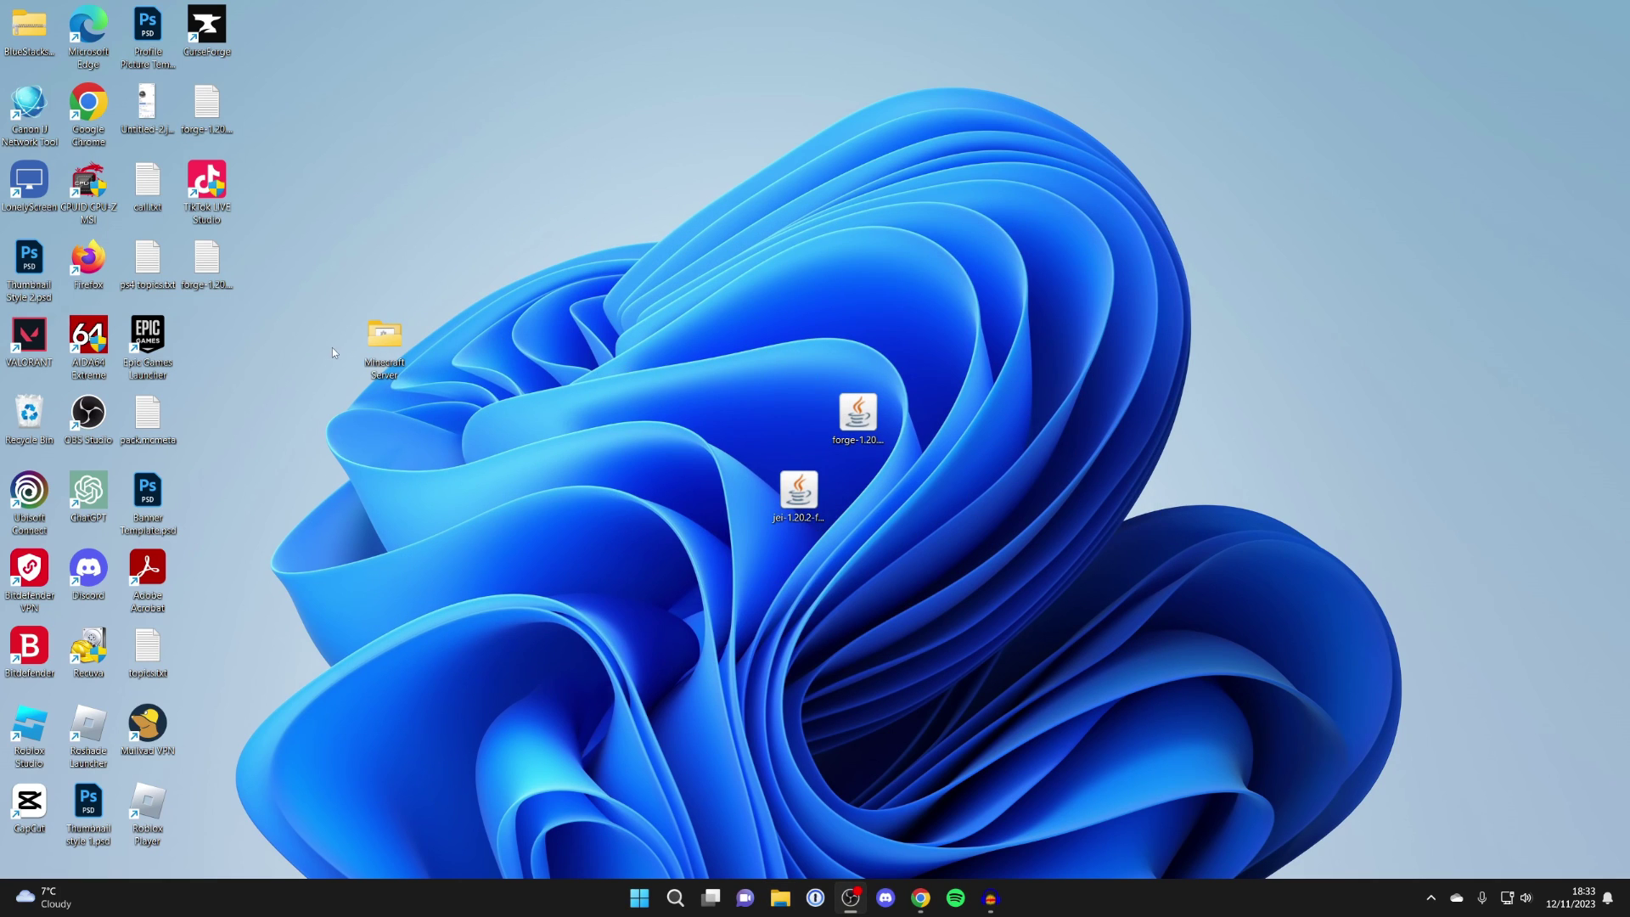
Run run.bat from the Minecraft Server folder again, then close the console after the EULA halt
double_click(383, 340)
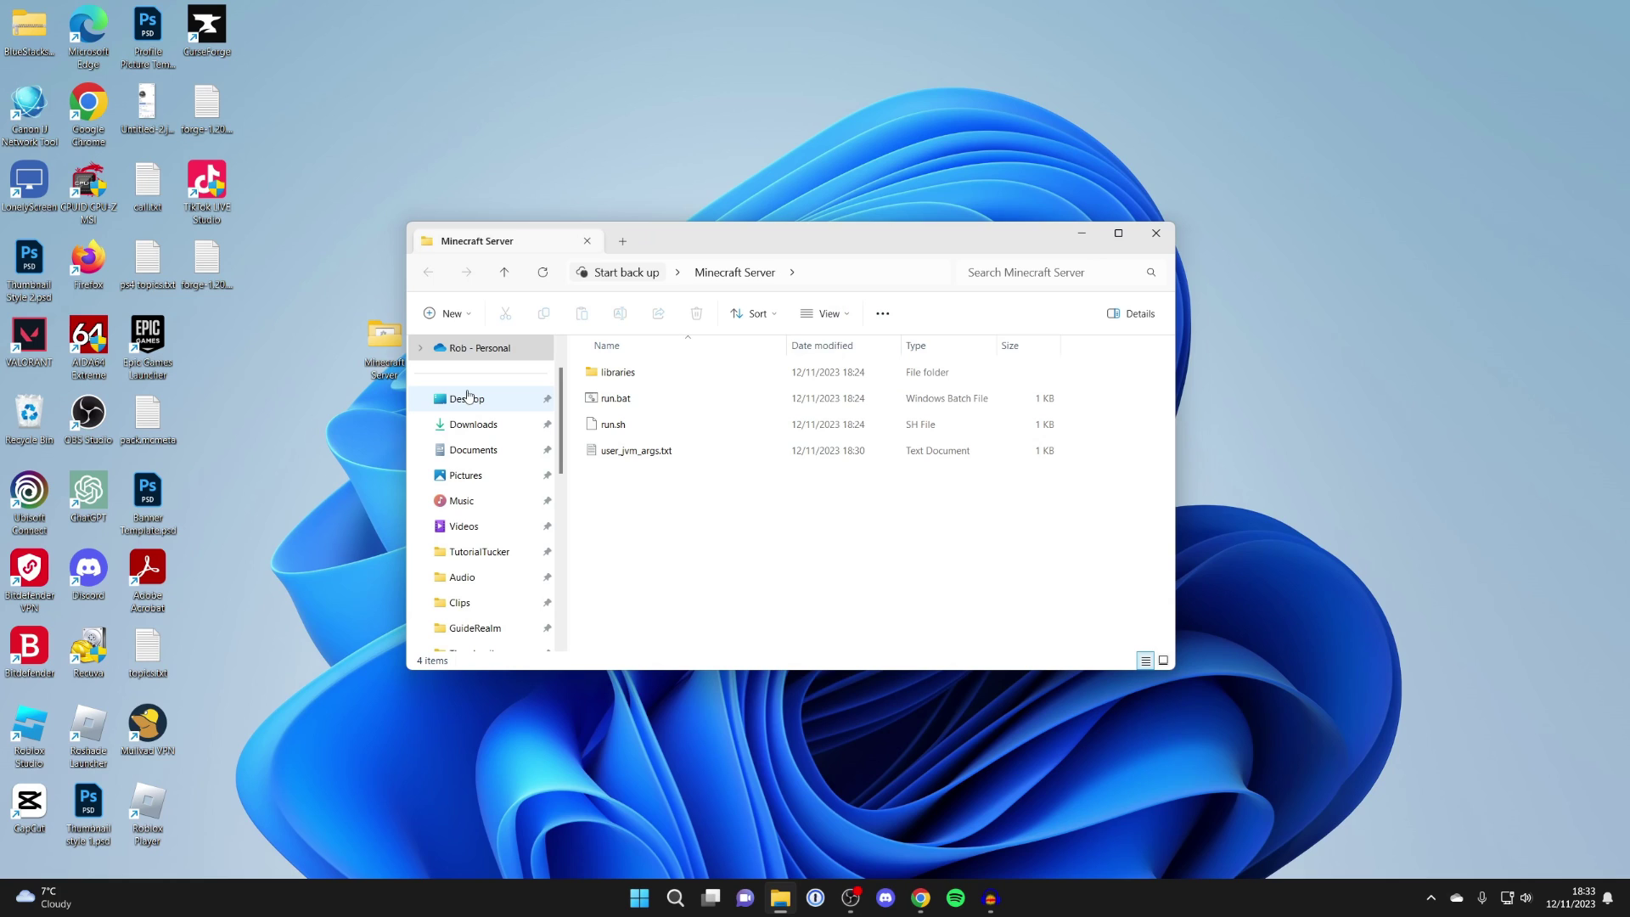
left_click(632, 405)
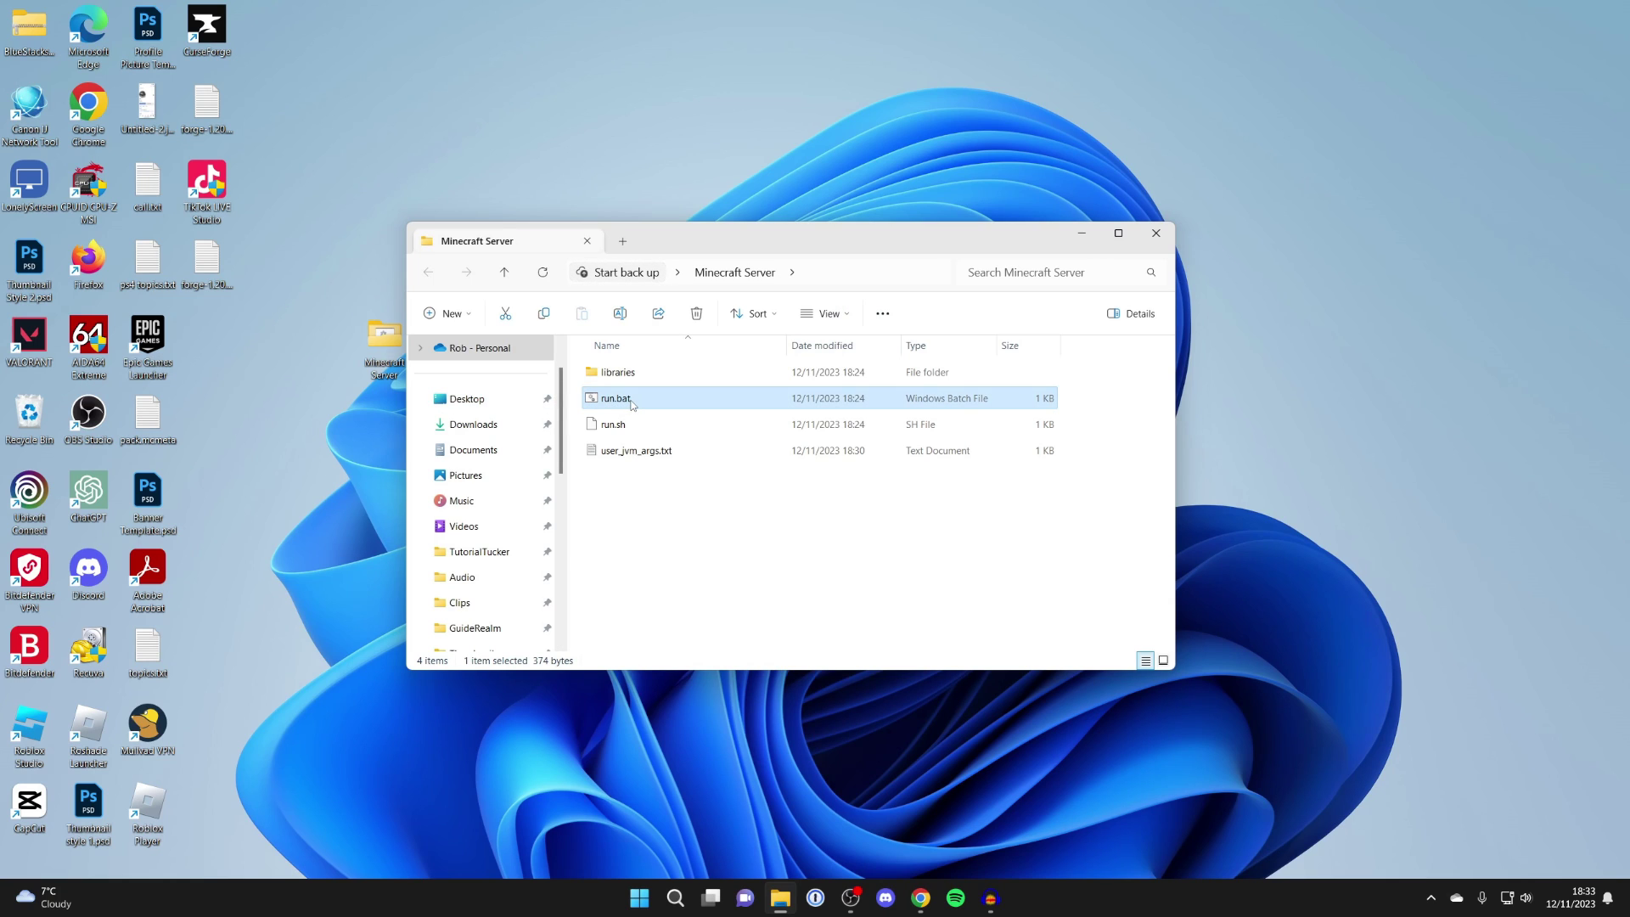
double_click(632, 400)
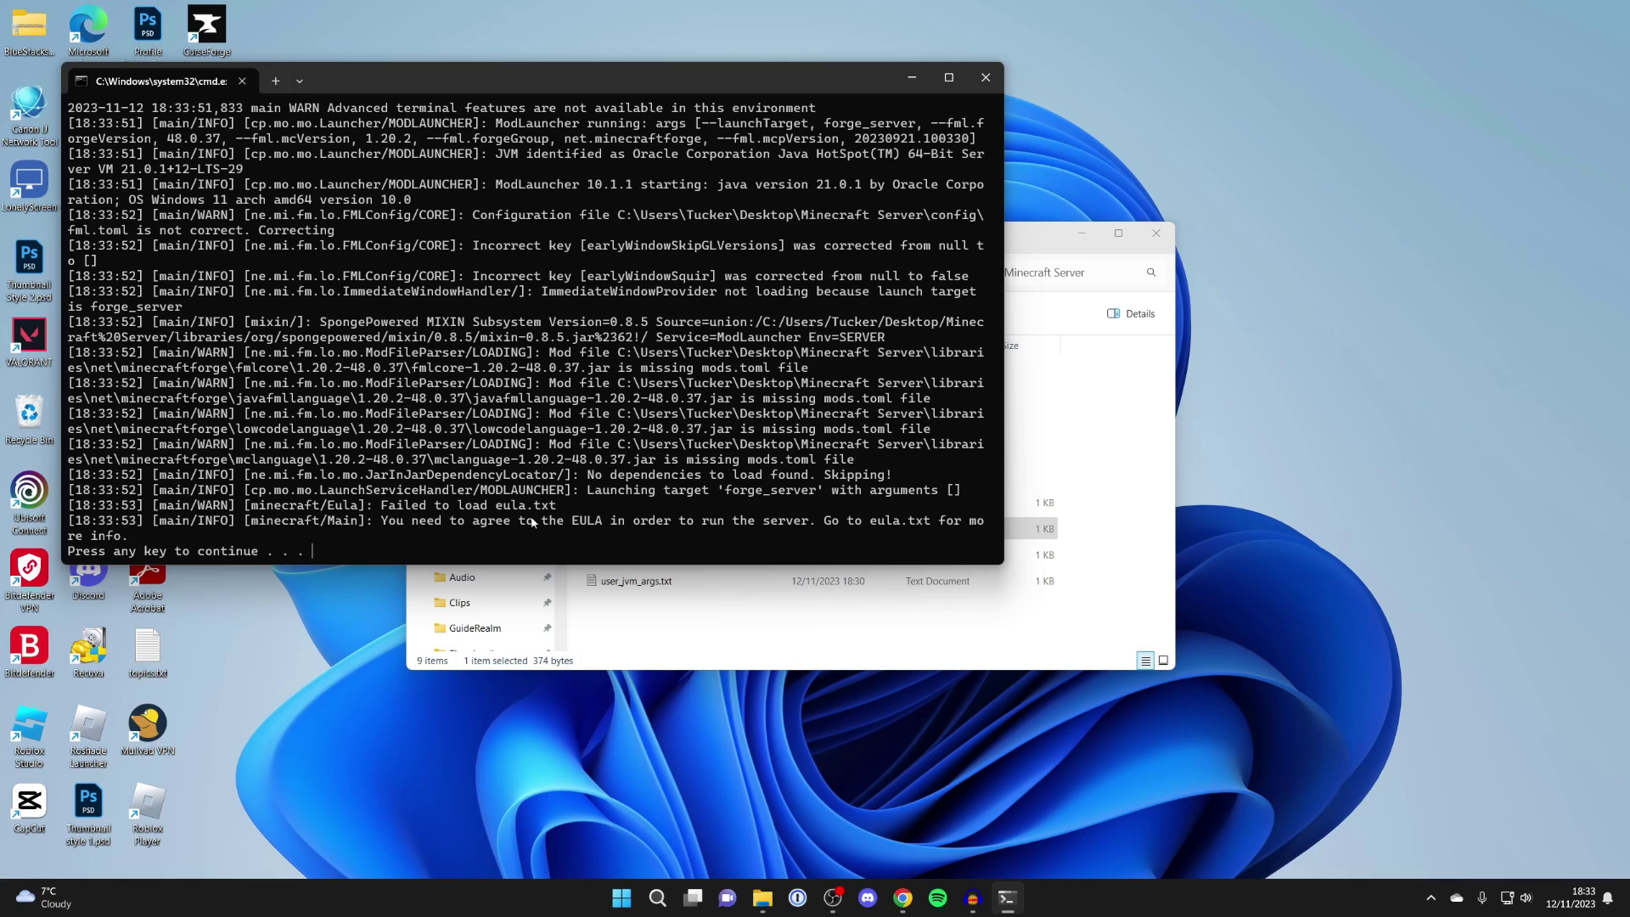
left_click(985, 77)
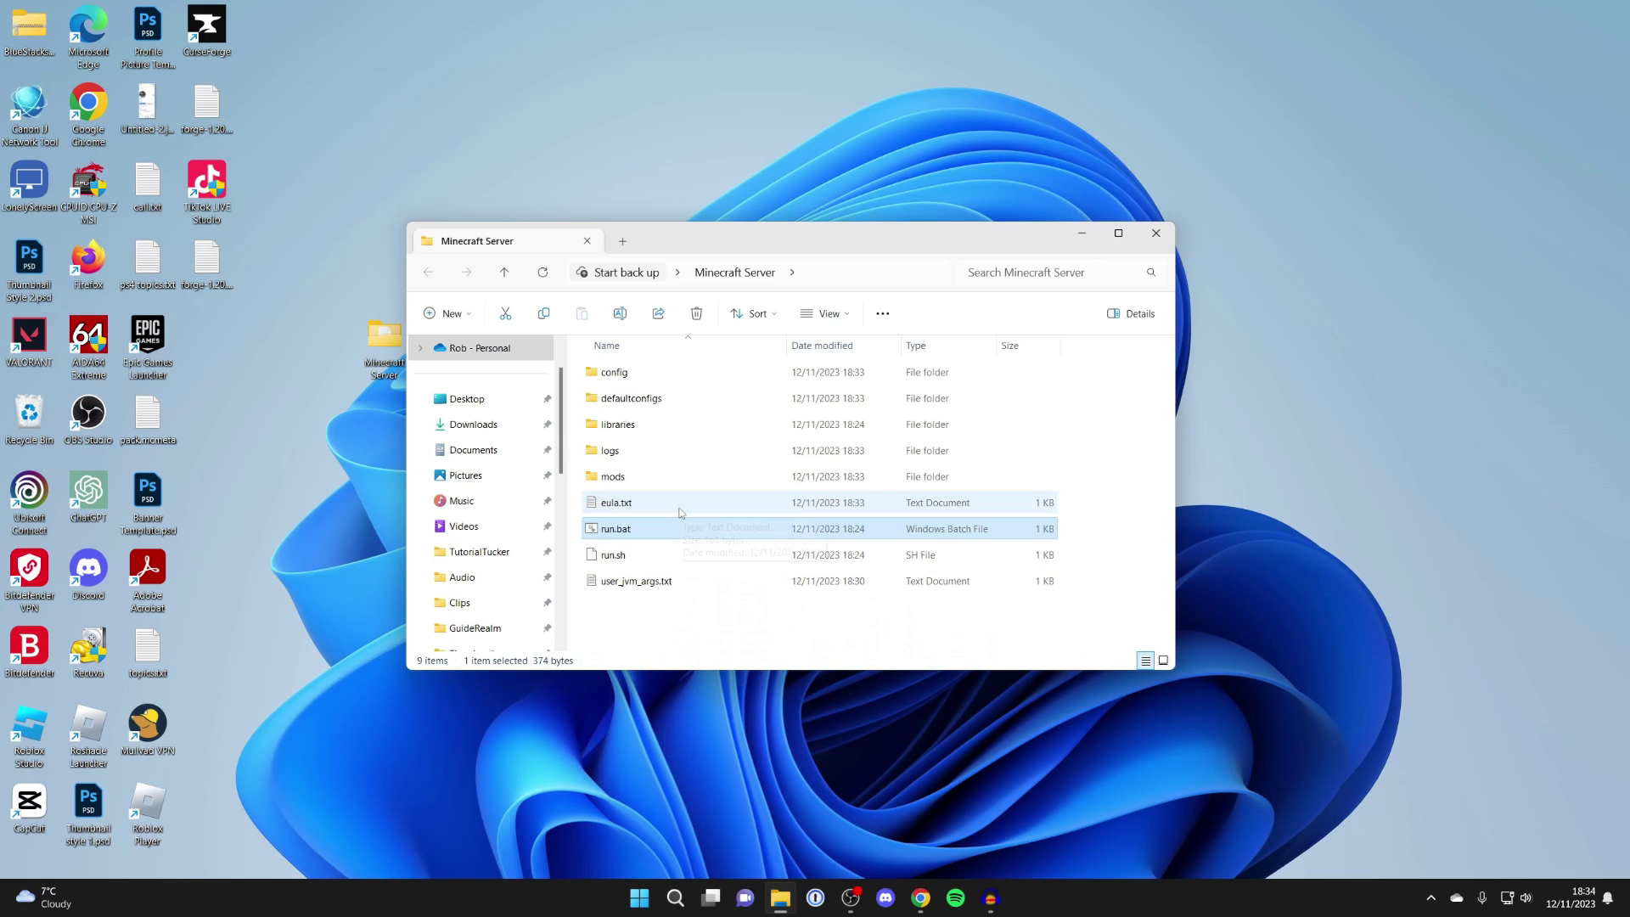
Change eula=false to eula=true in eula.txt, then save and close Notepad
double_click(679, 506)
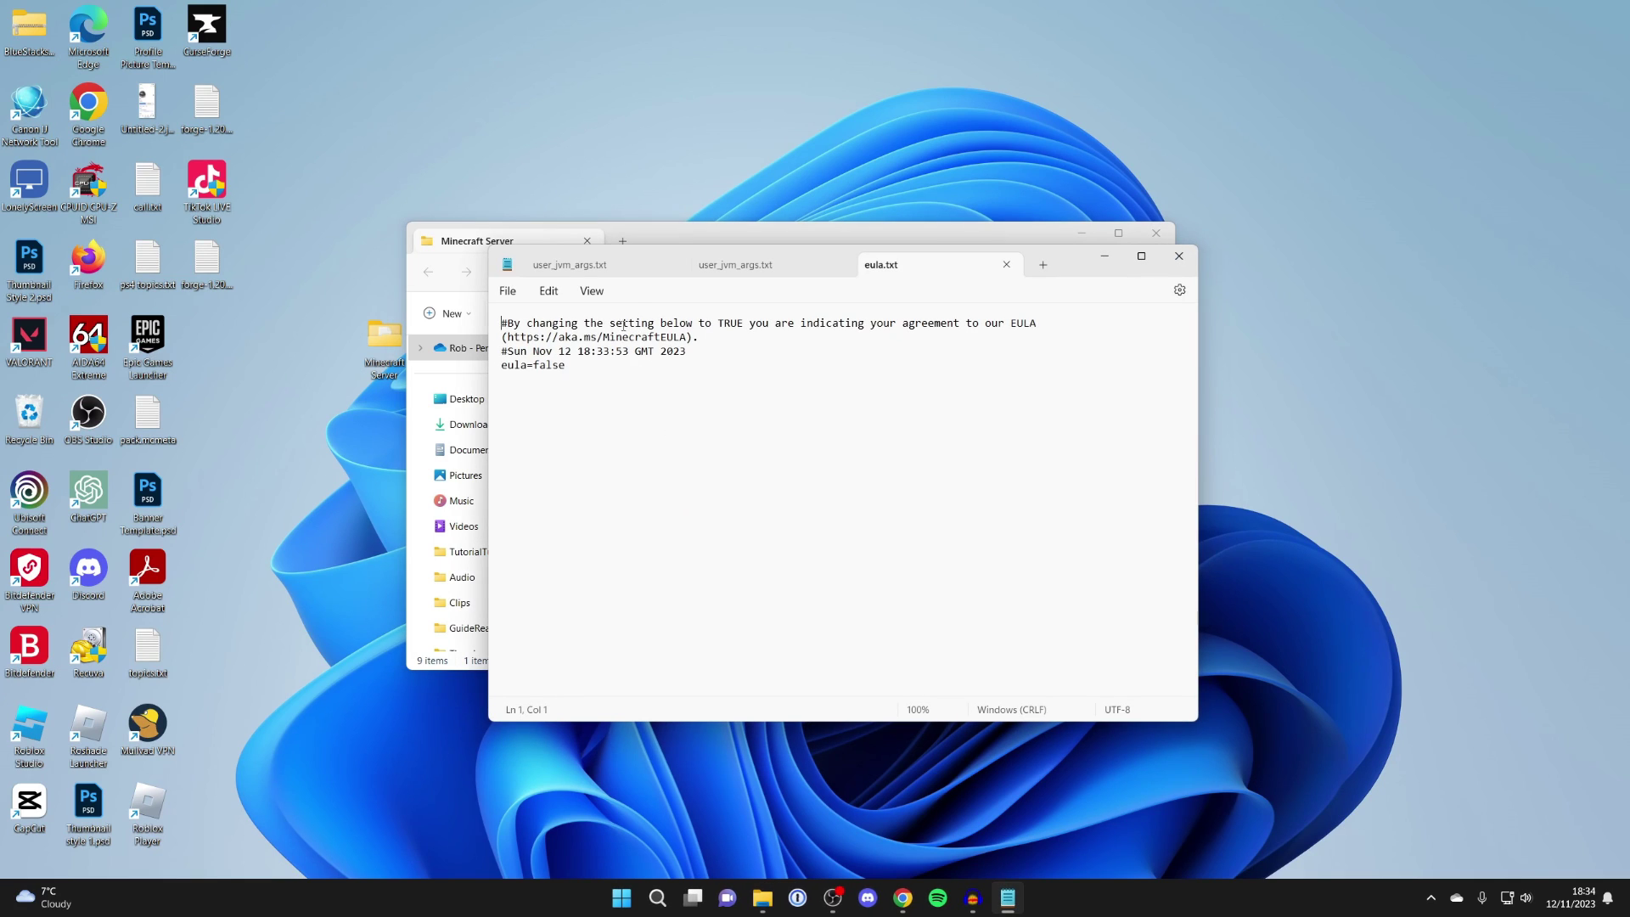
left_click_drag(660, 324, 1016, 328)
left_click(876, 327)
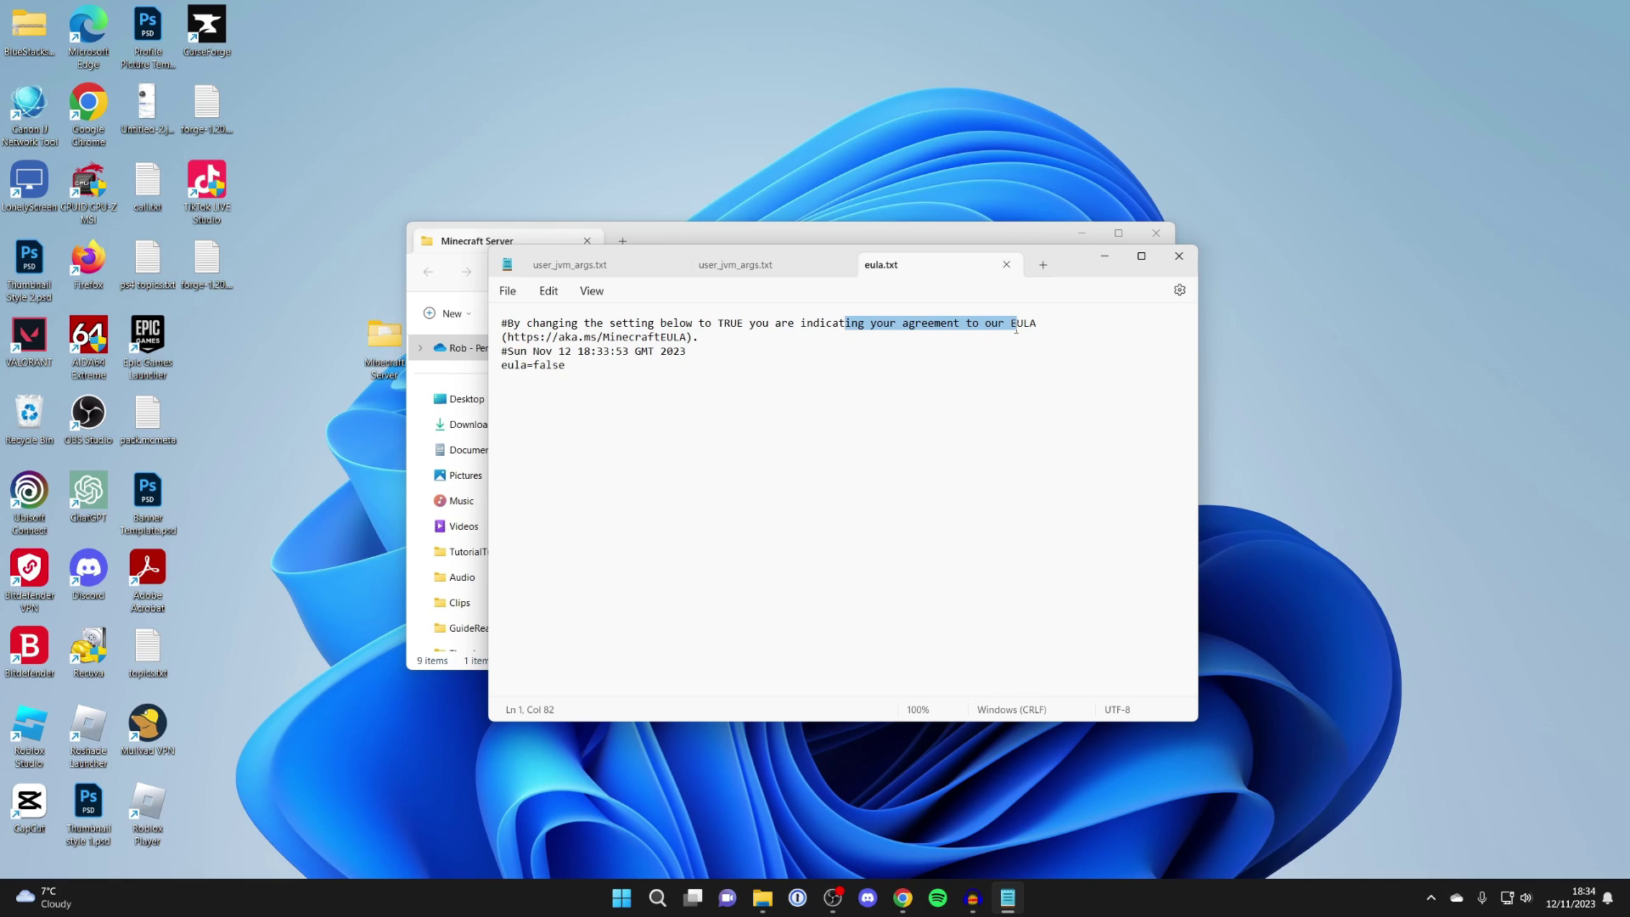
left_click(1024, 329)
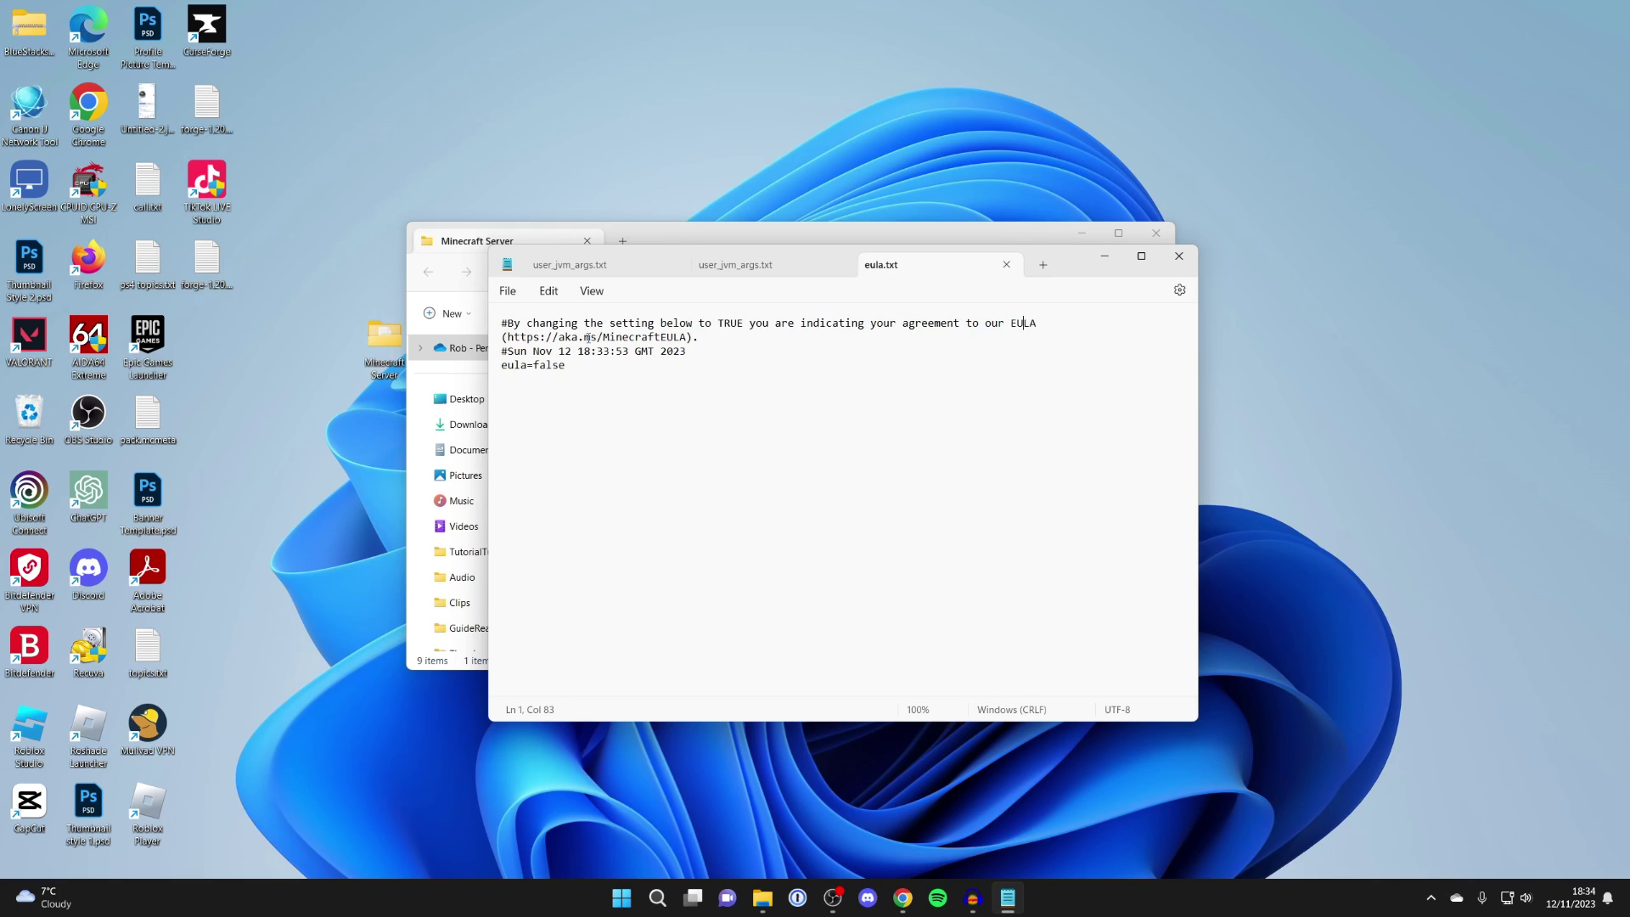
left_click_drag(595, 337, 727, 337)
left_click(653, 336)
left_click_drag(534, 365, 574, 367)
type("tru")
left_click(509, 291)
left_click(539, 400)
left_click(1178, 256)
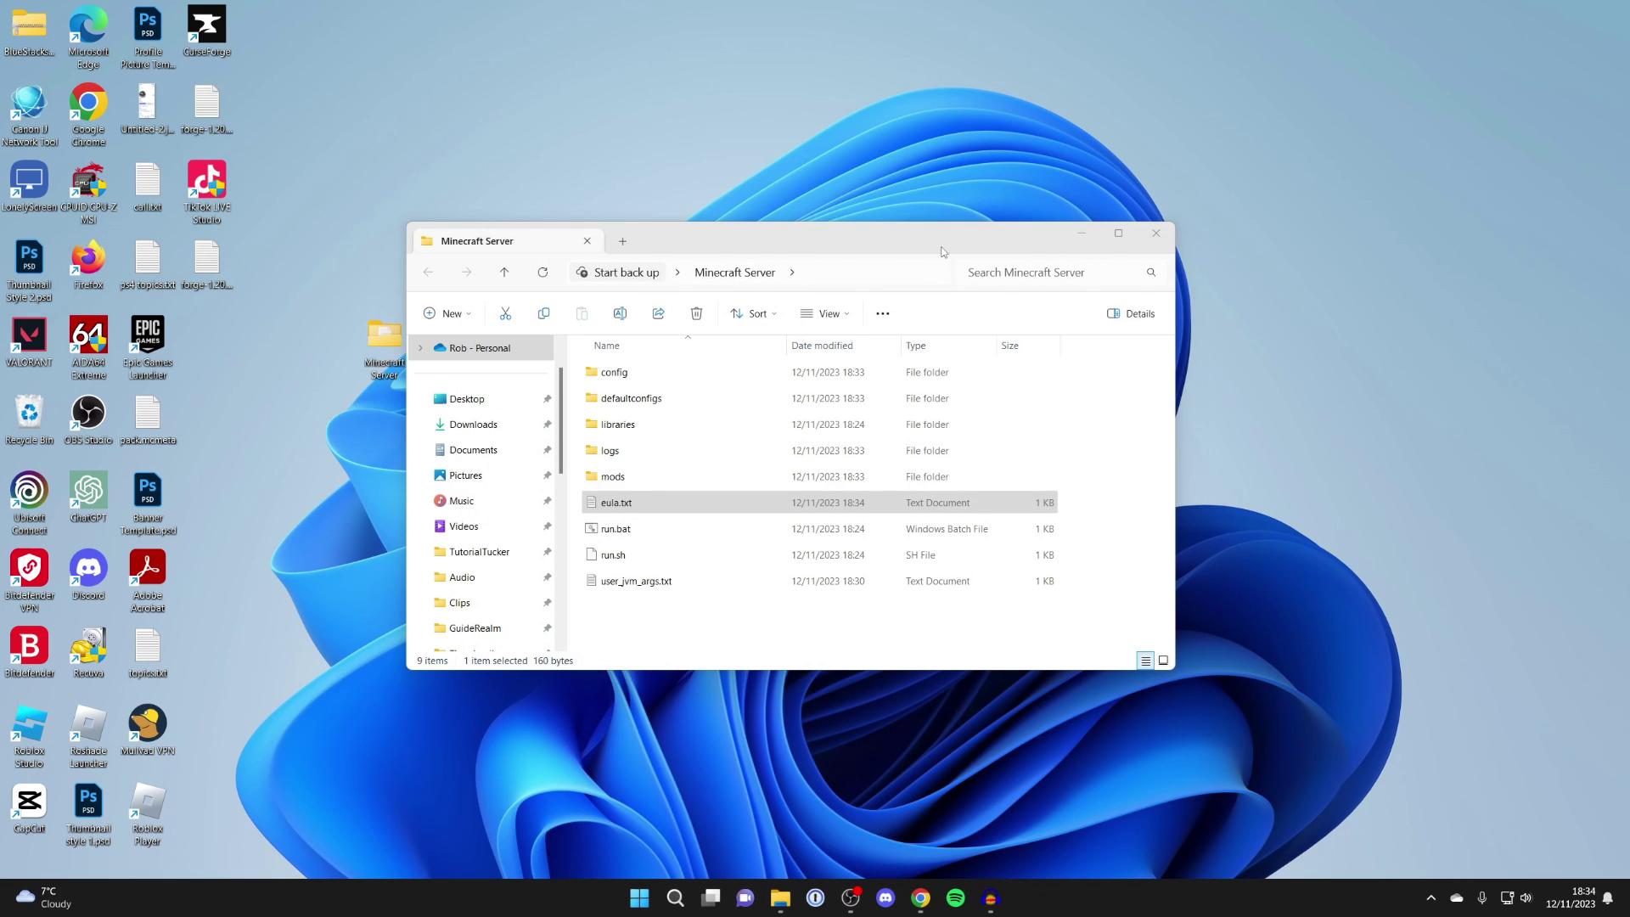
Run run.bat until the server log shows Done, then stop the server and close its console
double_click(639, 531)
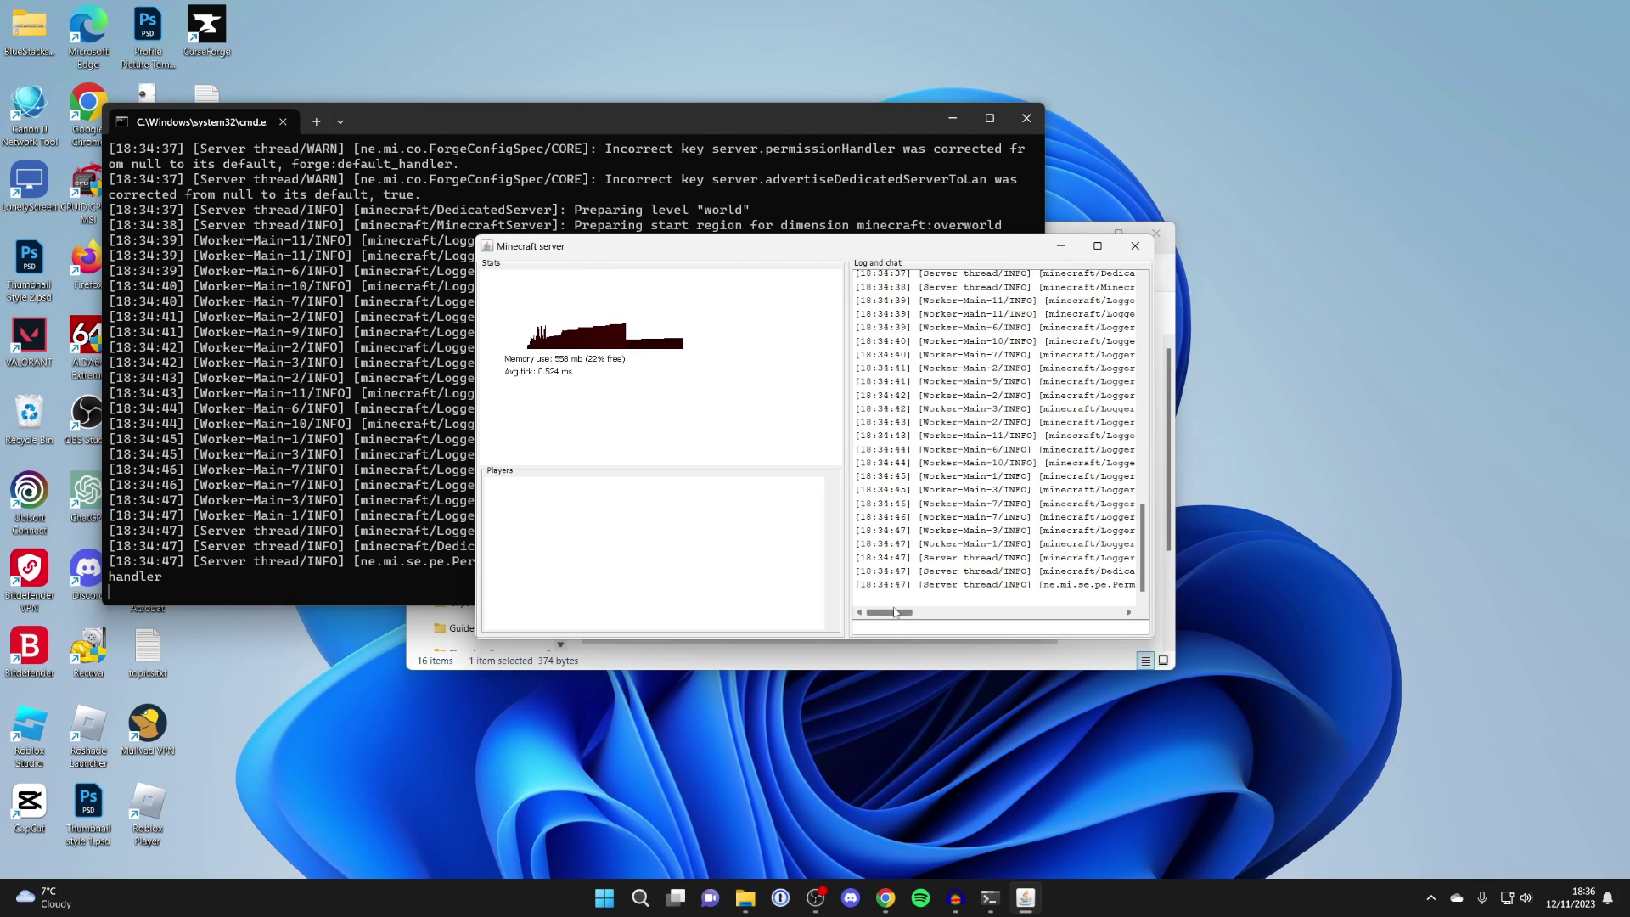
left_click_drag(895, 614, 948, 612)
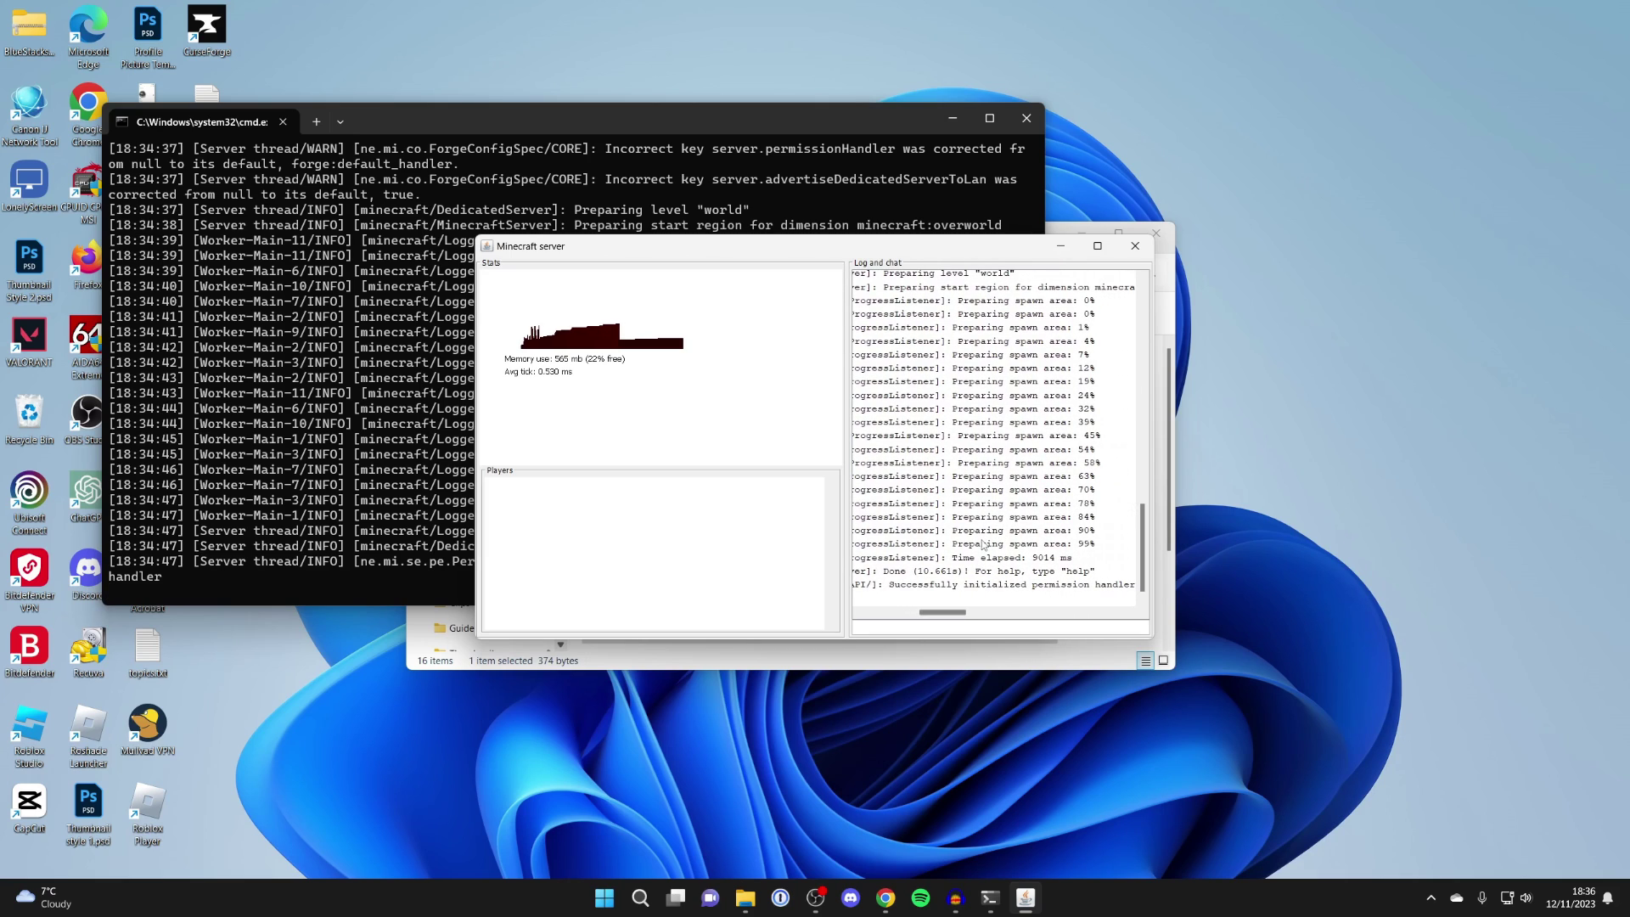
left_click_drag(942, 612, 877, 611)
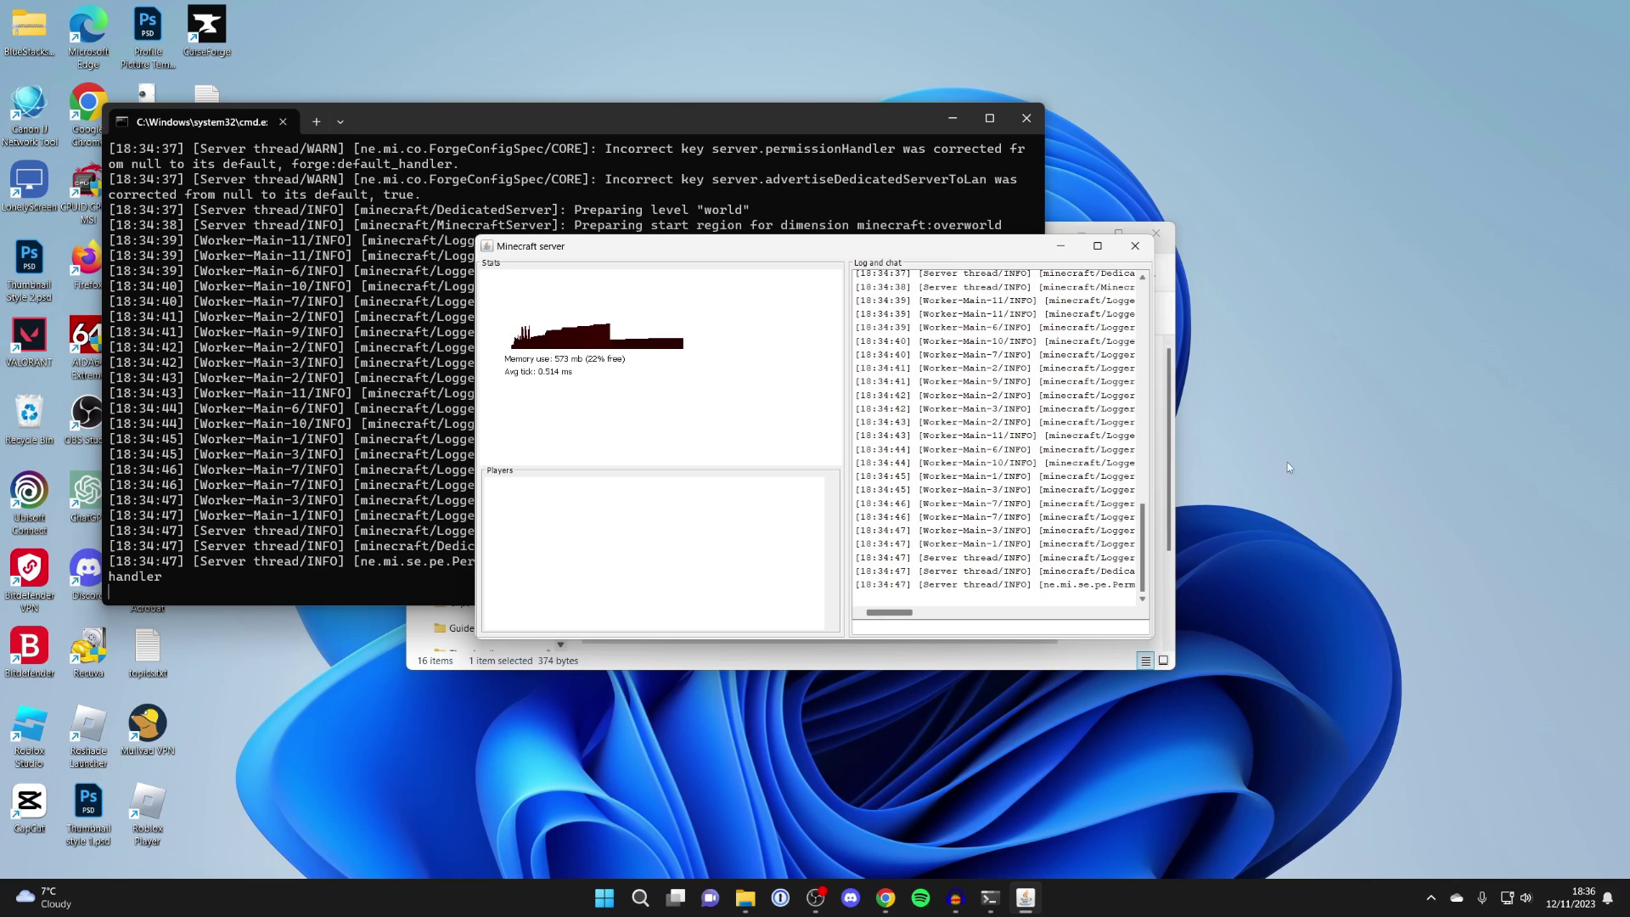
left_click(1136, 247)
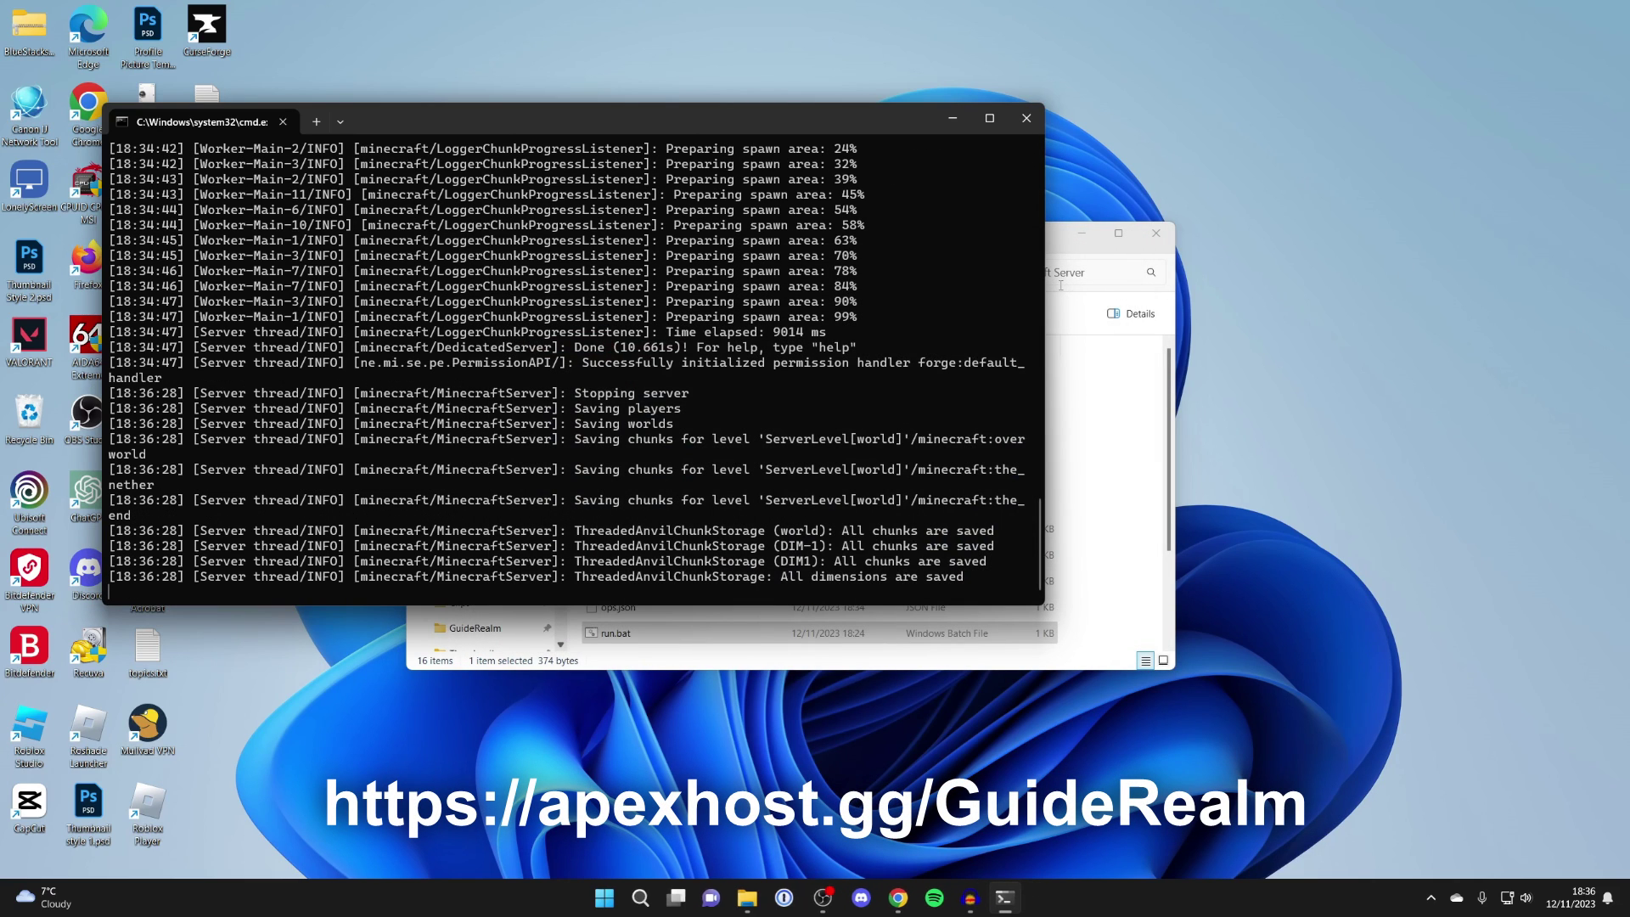
left_click(1025, 119)
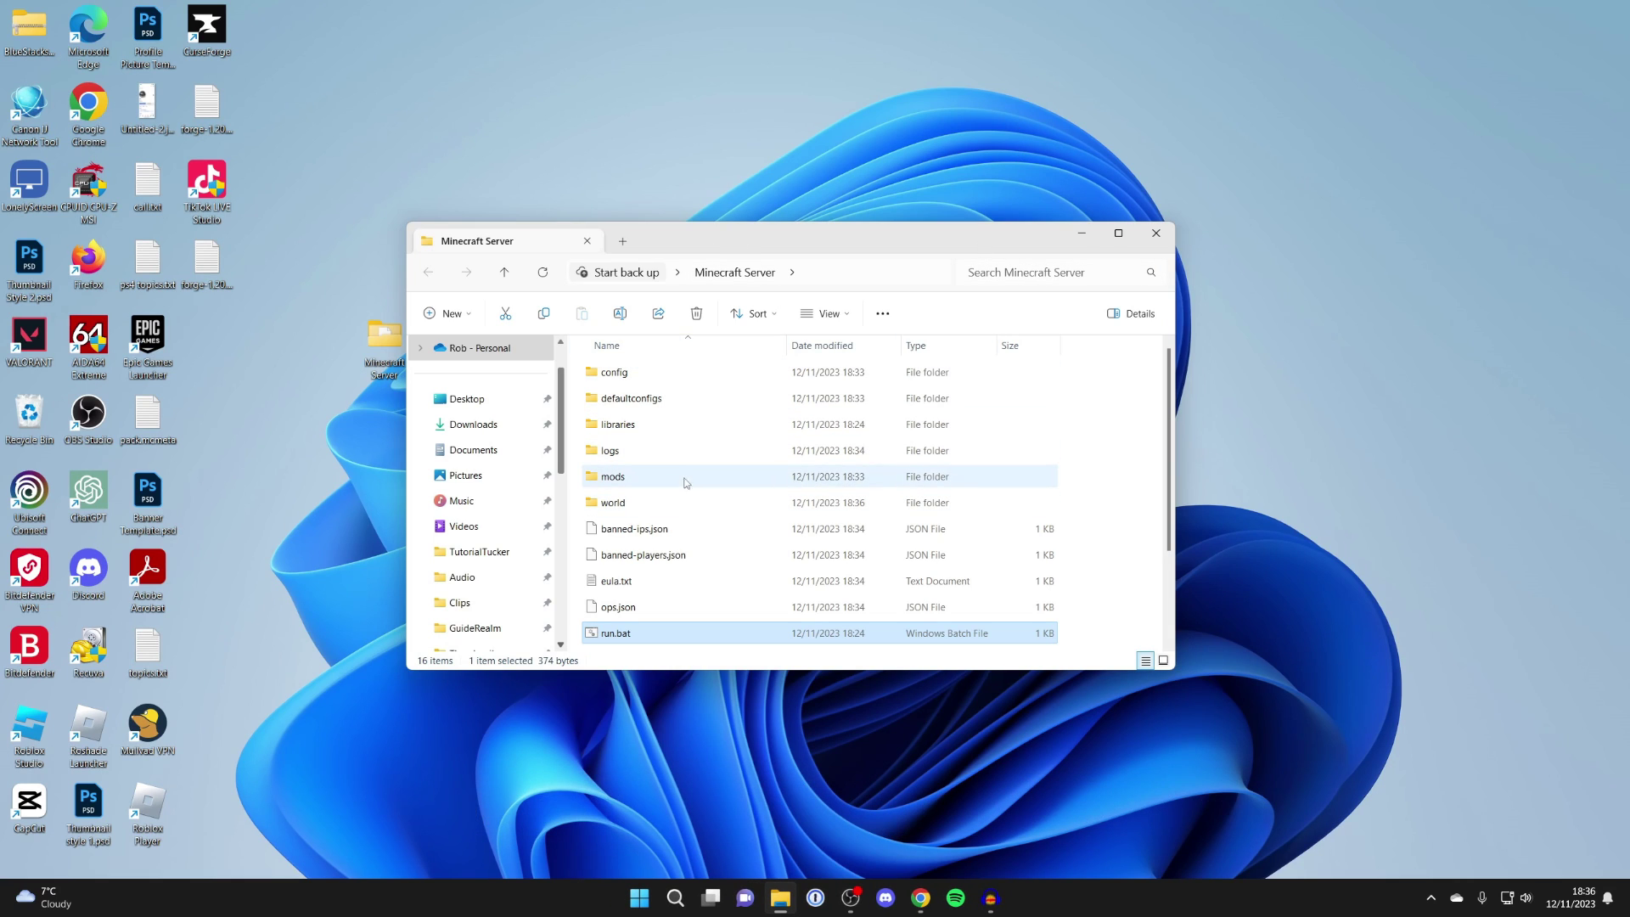
Copy jei-1.20.2-forge-16.0.0.28.jar from the desktop into the server's mods folder
double_click(649, 480)
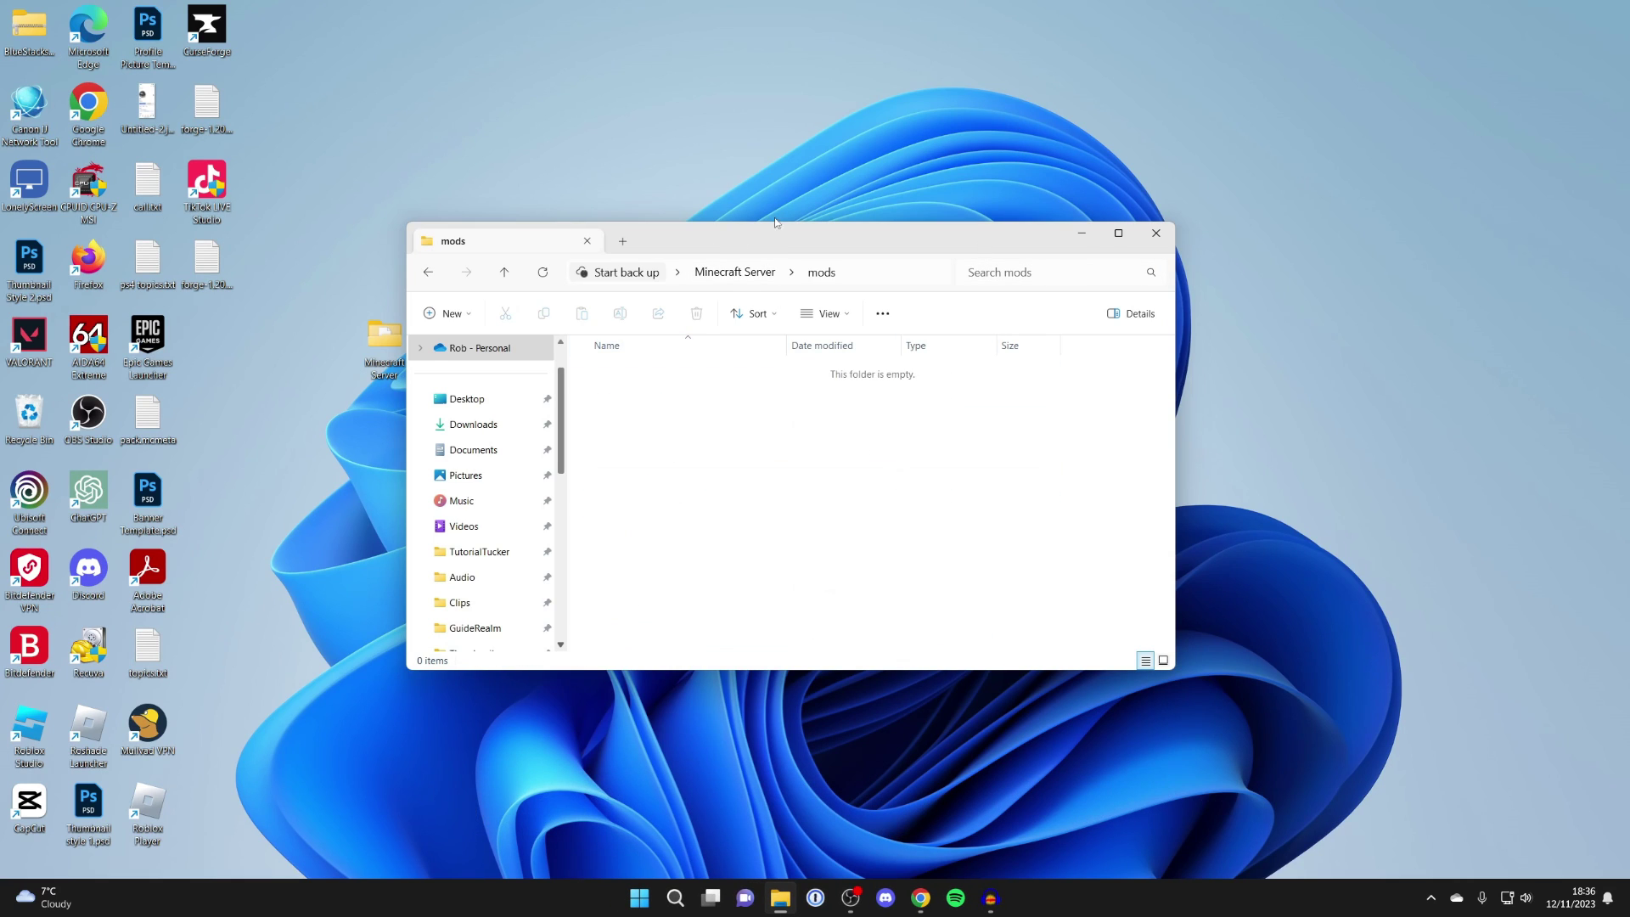
left_click_drag(889, 225, 905, 225)
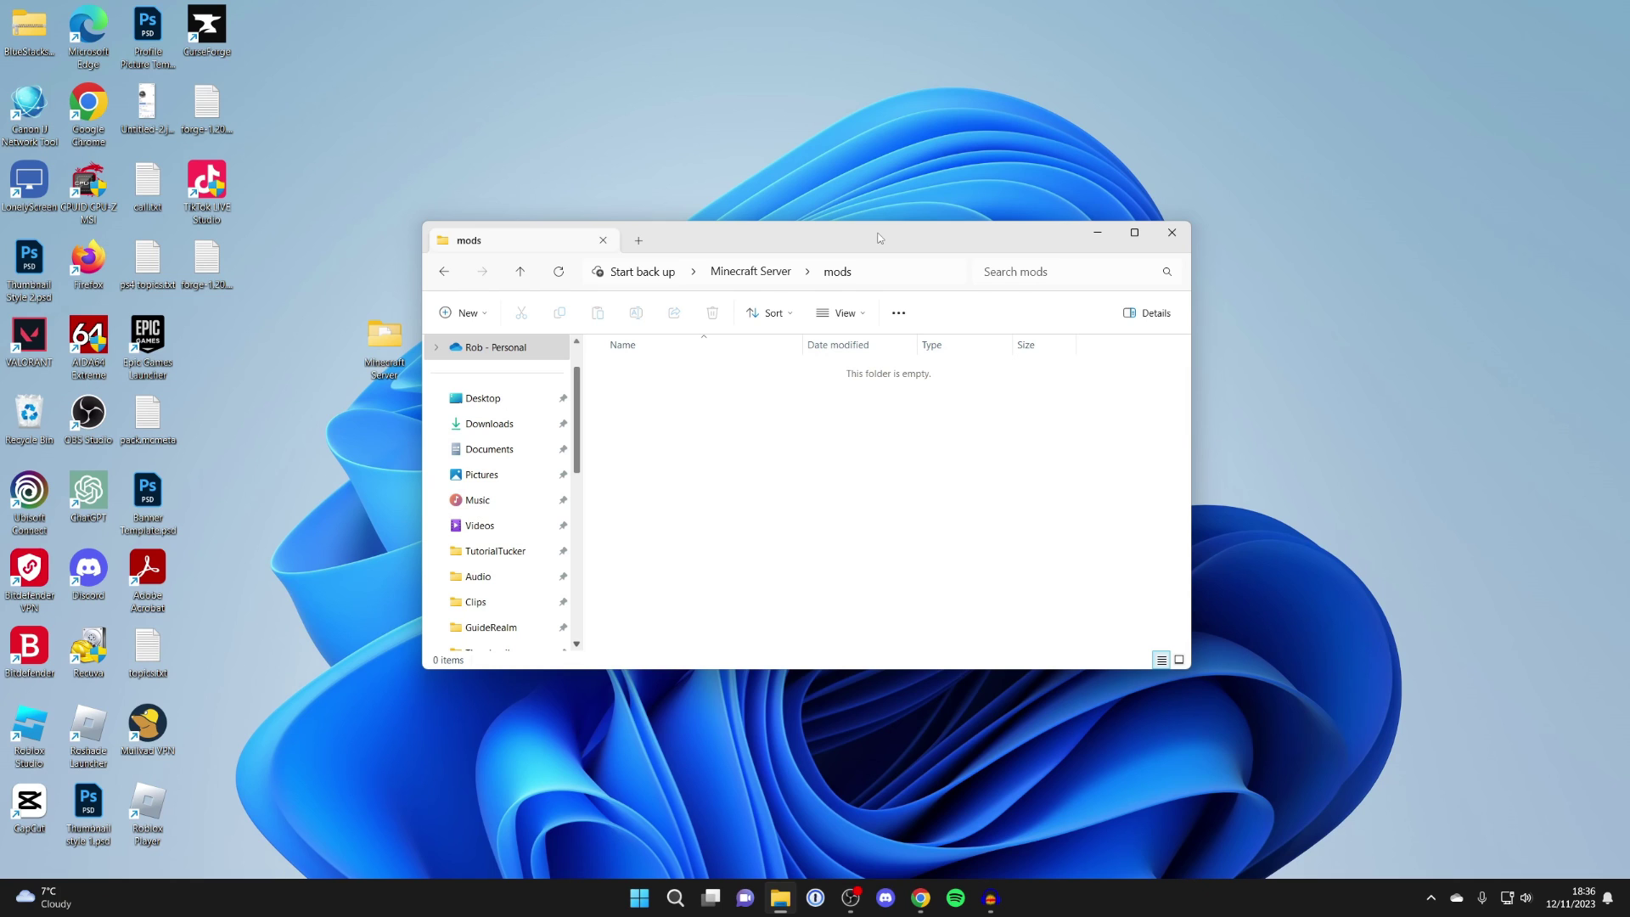
left_click_drag(879, 237, 457, 206)
left_click(799, 499)
right_click(799, 502)
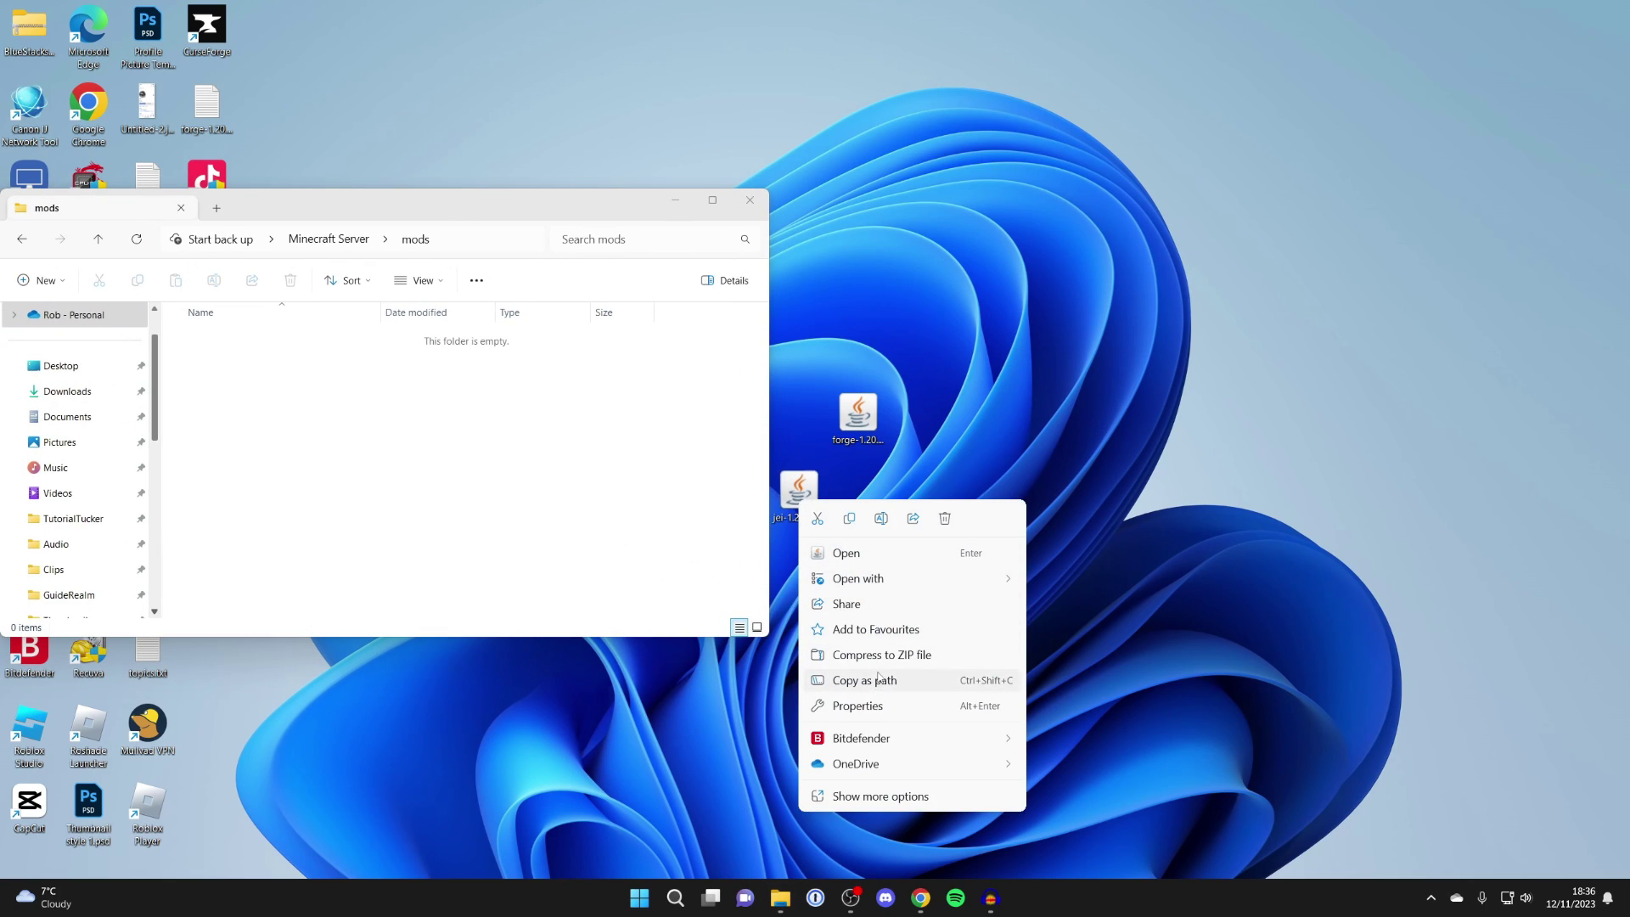
left_click(849, 518)
right_click(341, 390)
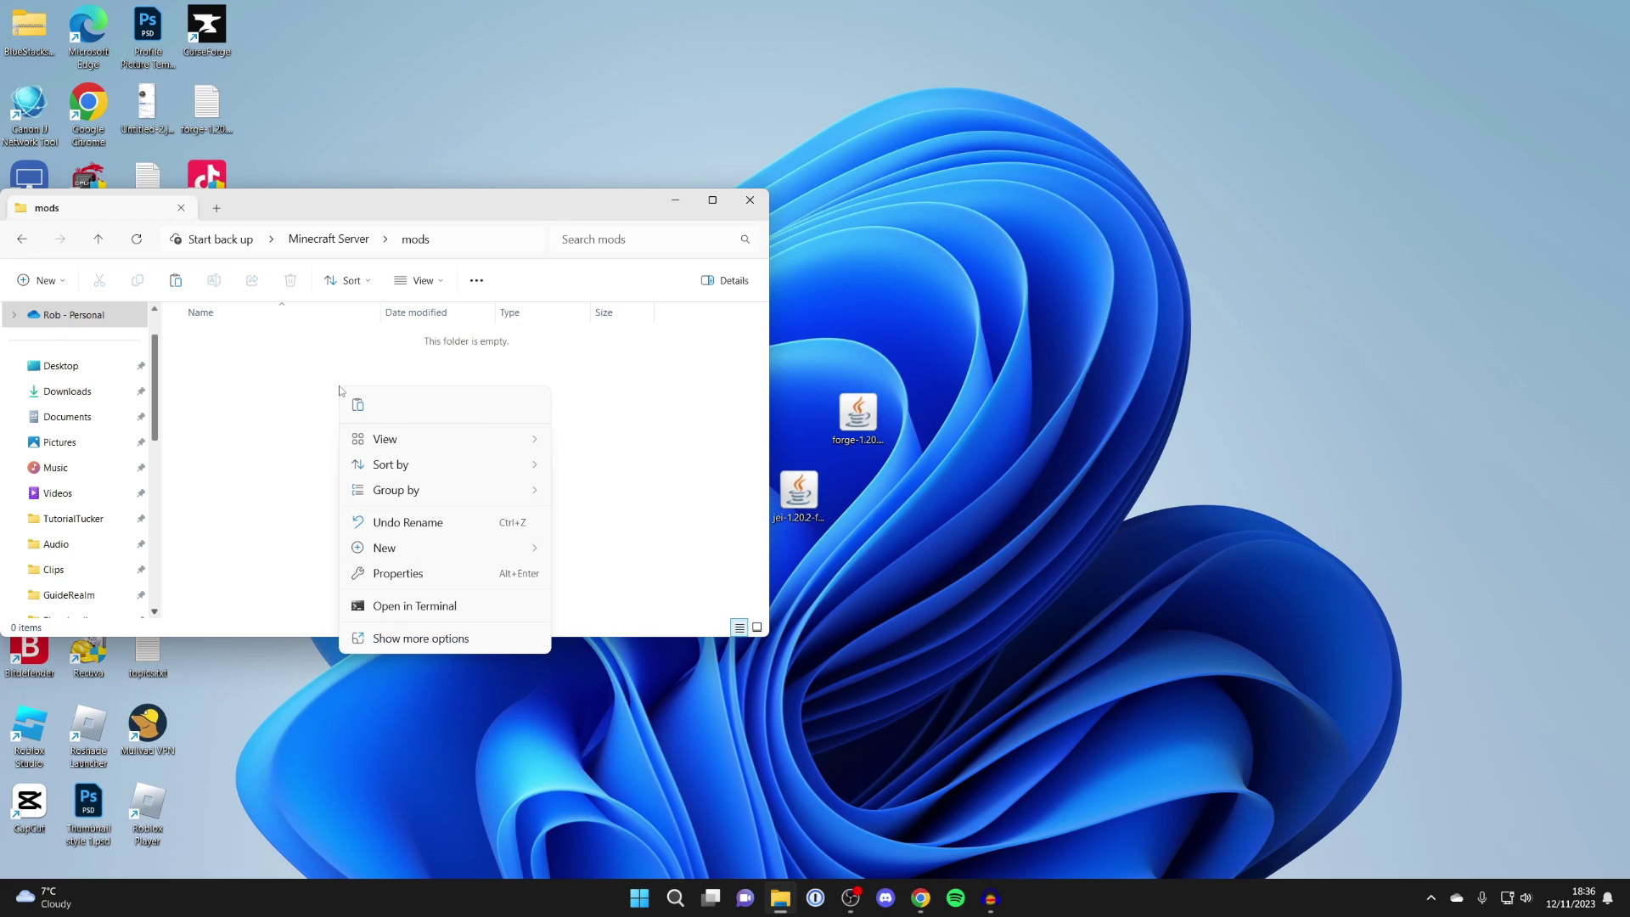
left_click(357, 405)
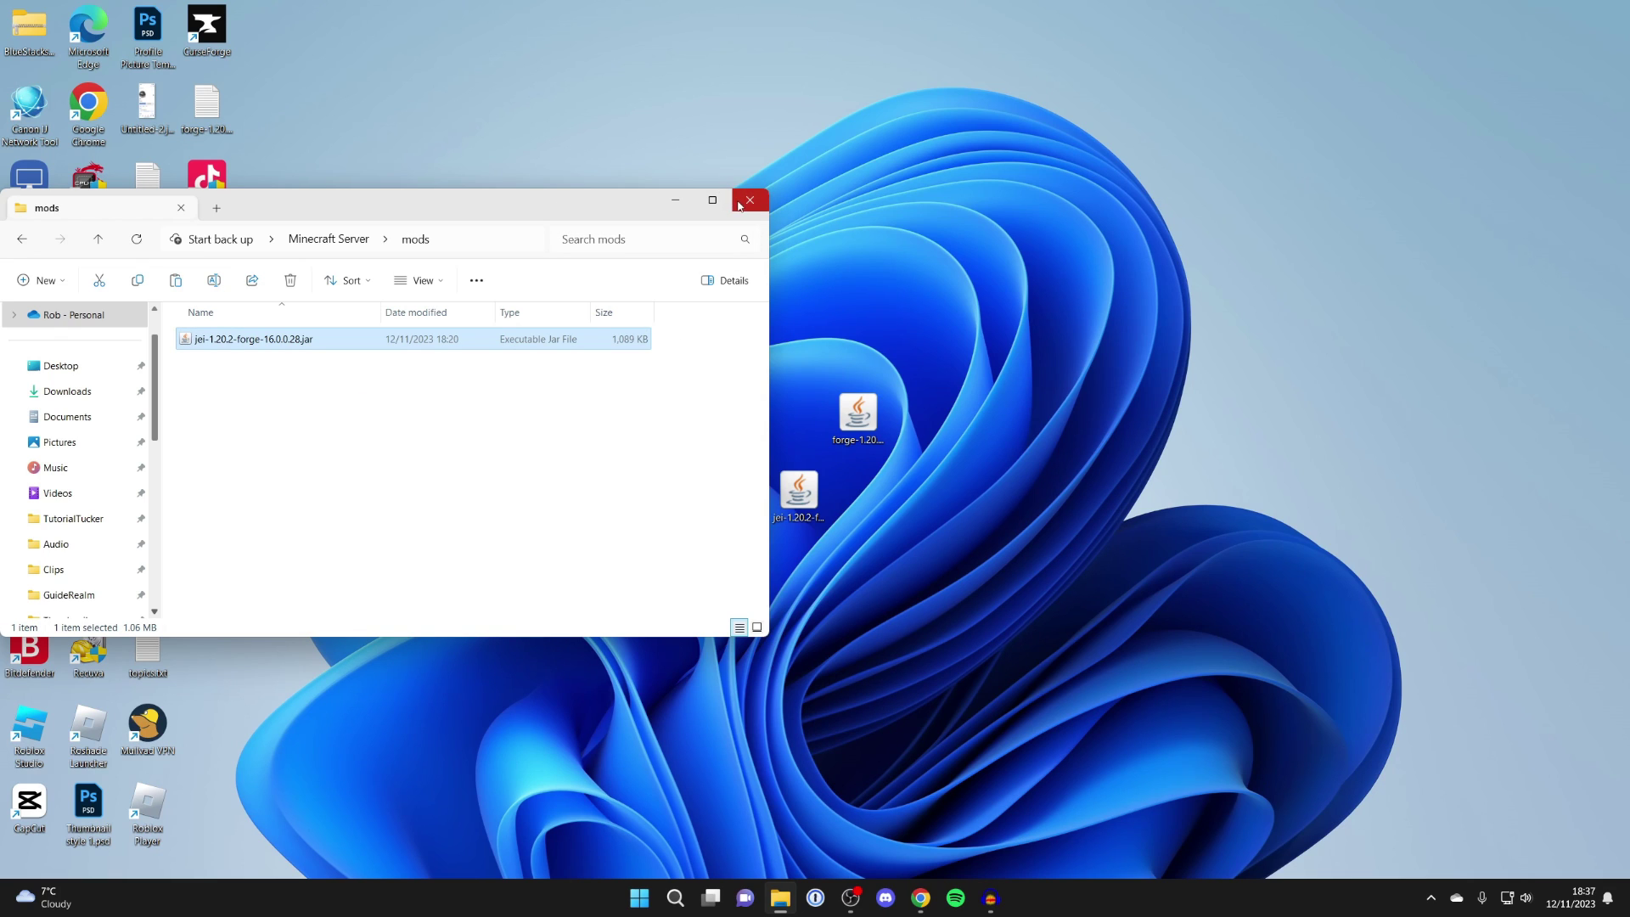
Return to the Minecraft Server folder and launch run.bat again
left_click(746, 206)
double_click(392, 353)
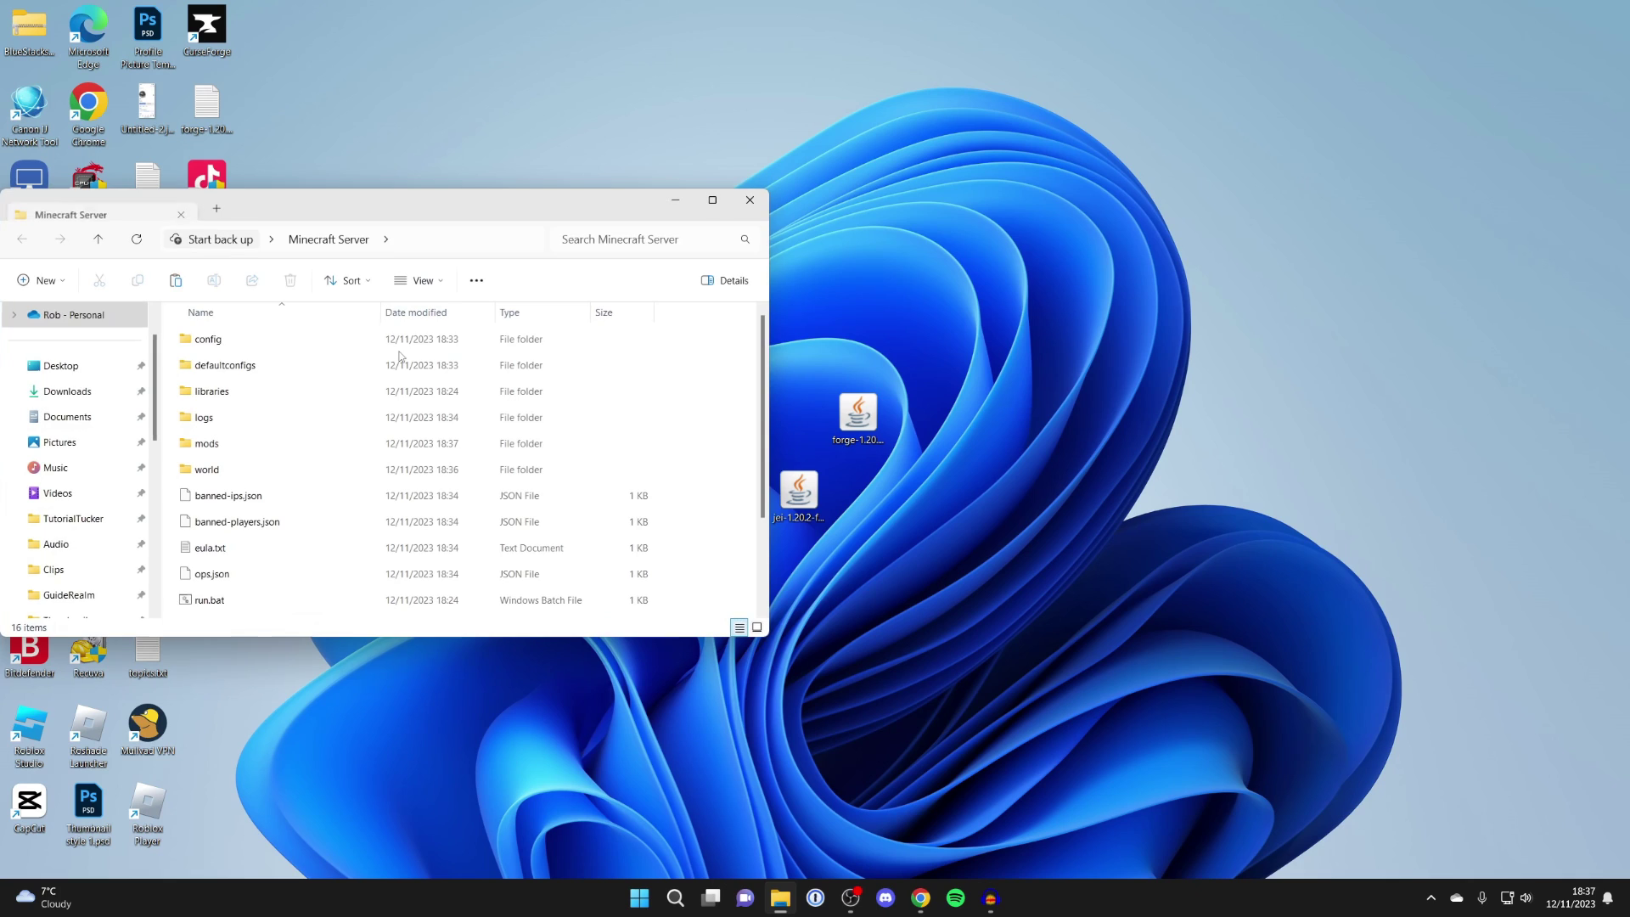
double_click(433, 600)
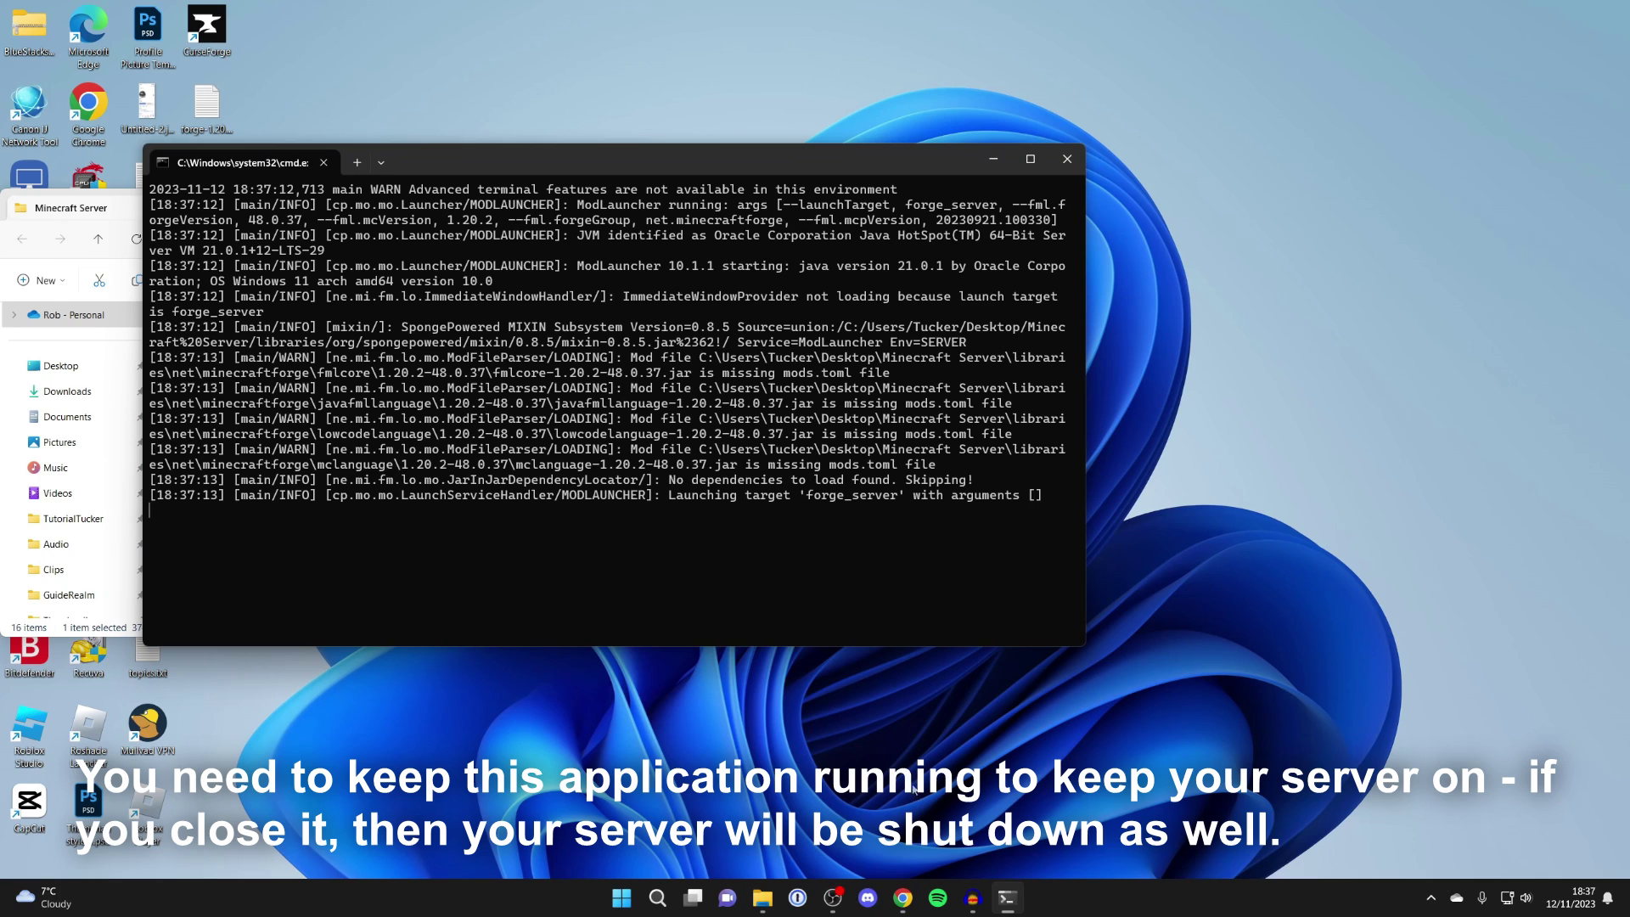
Search Windows for 'mine' and launch the Minecraft Launcher, leaving the server console running
left_click(660, 902)
type("mine")
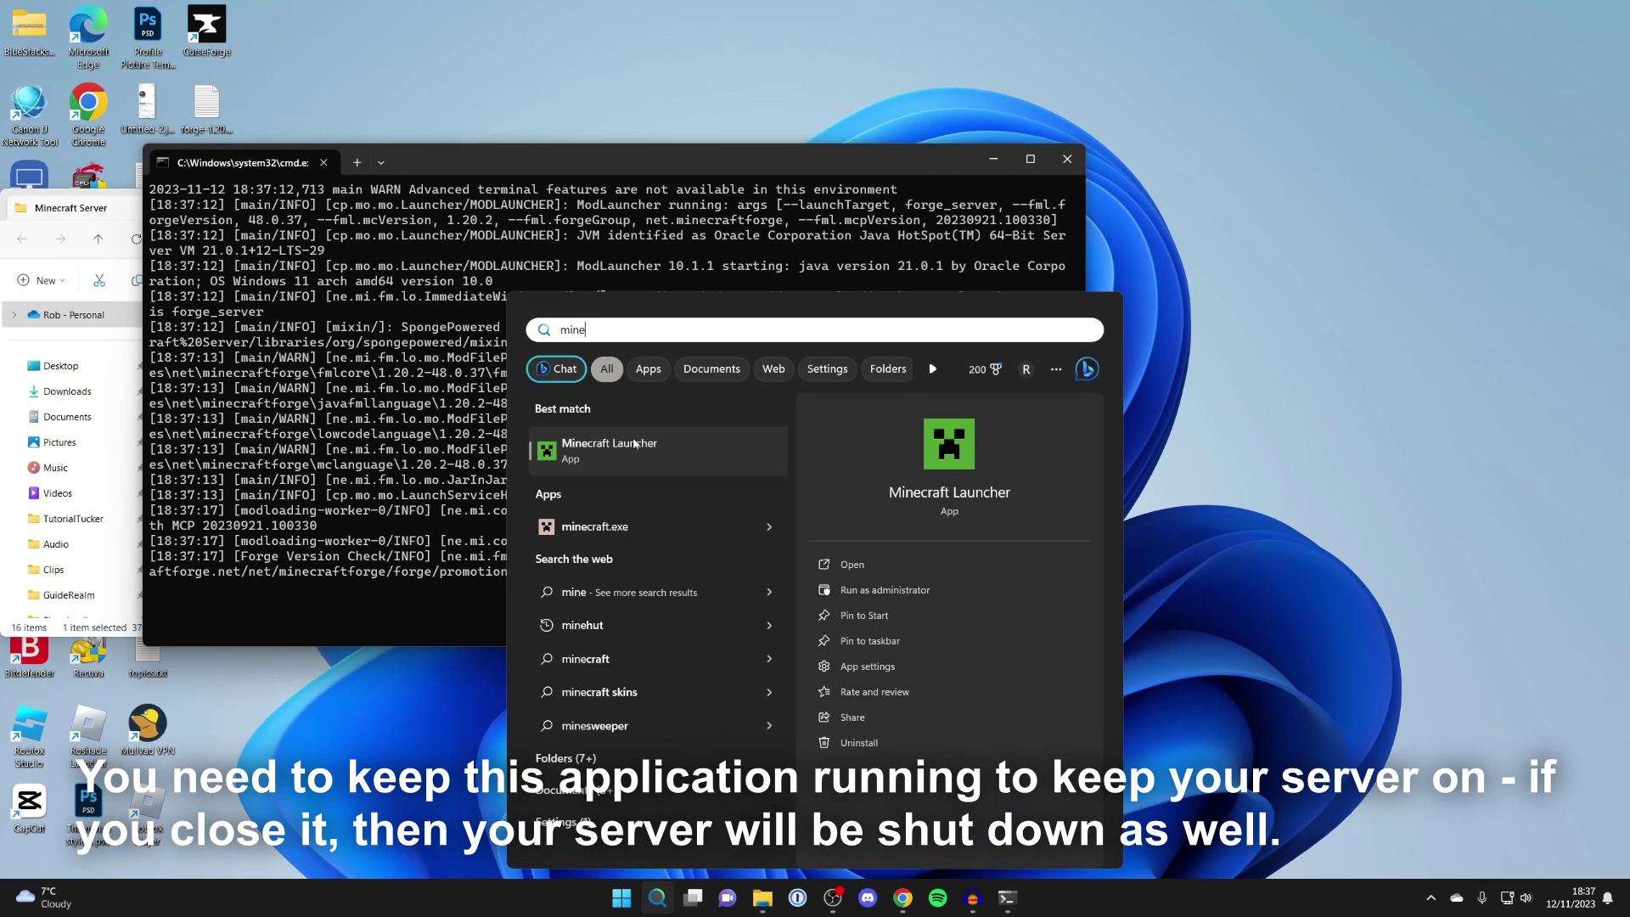
left_click(633, 443)
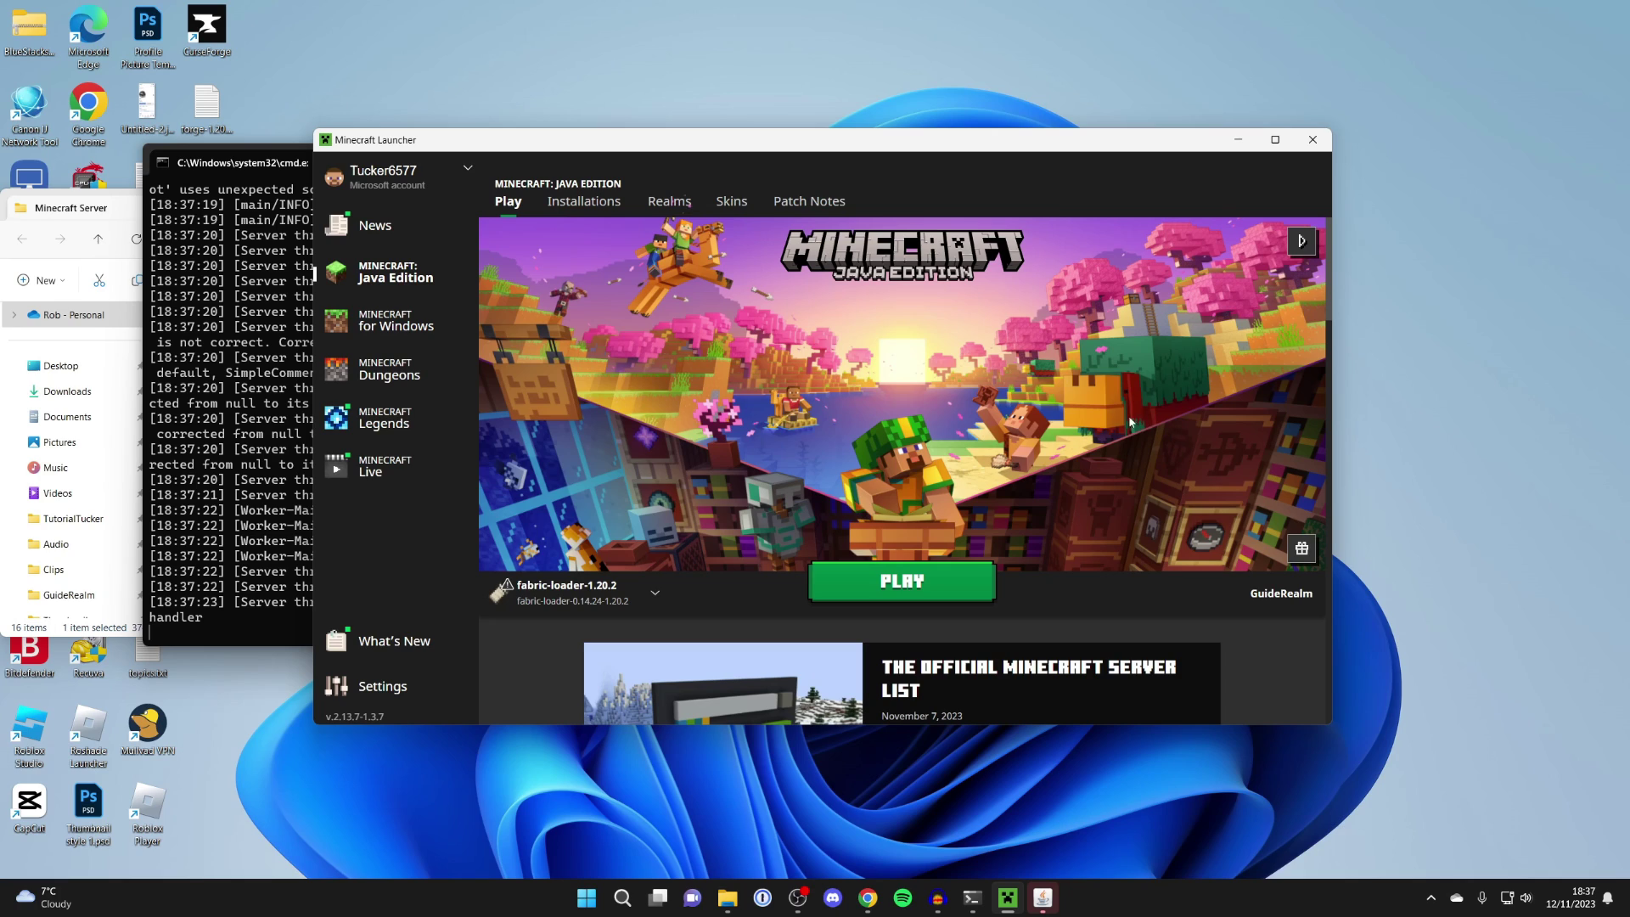
Open the forge installation's .minecraft game folder from the launcher's Installations list
left_click(600, 205)
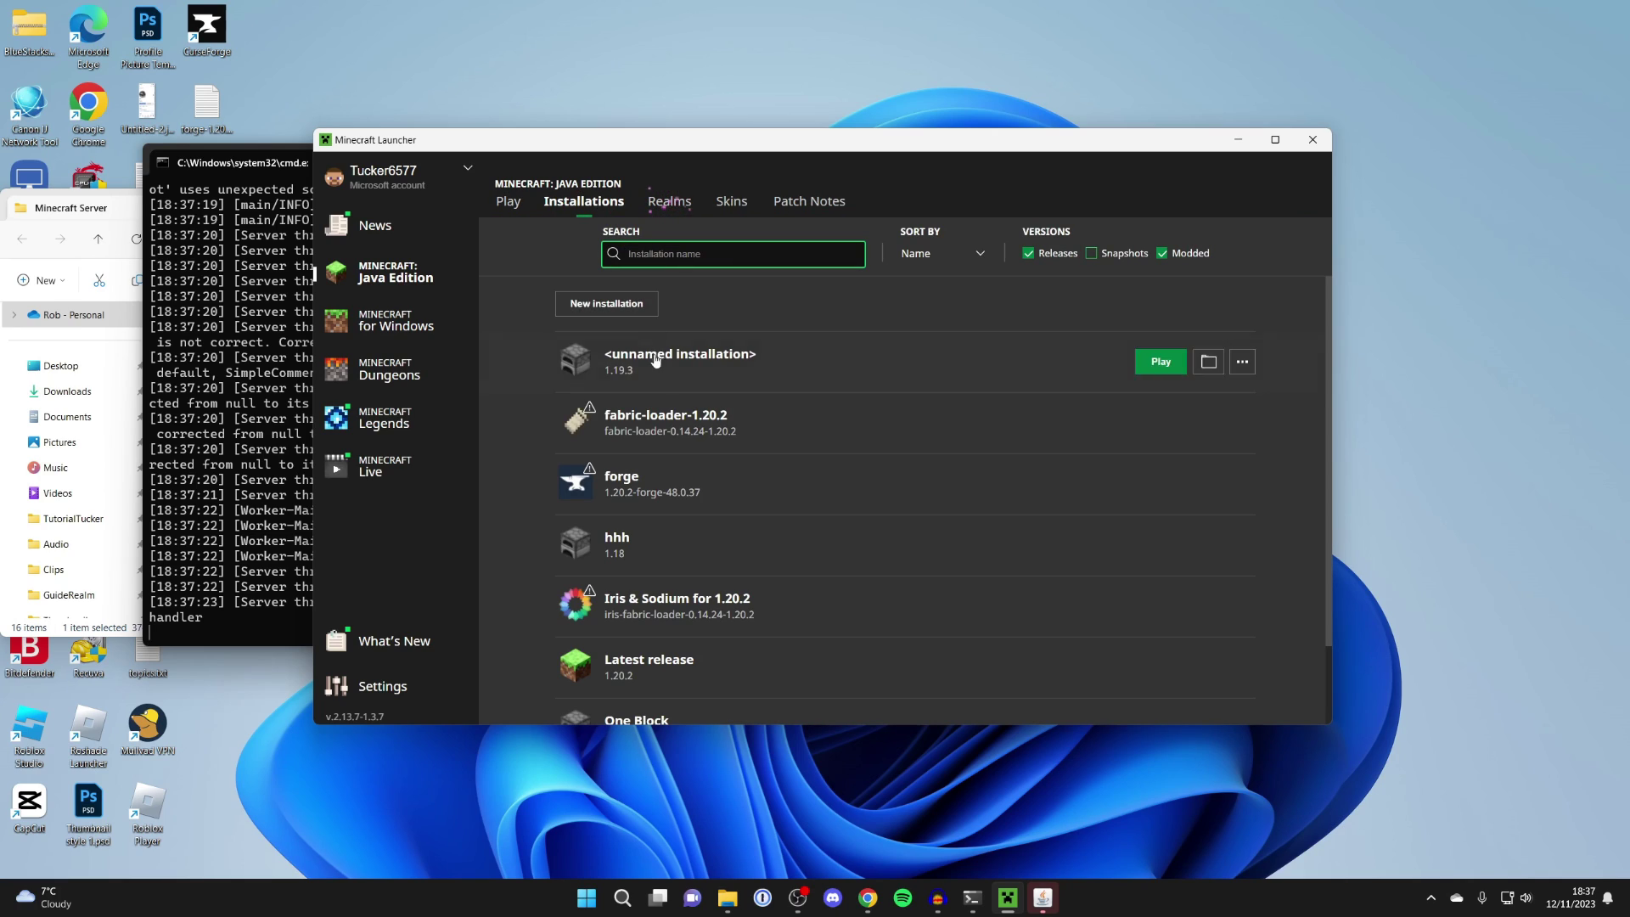
mouse_move(675, 497)
scroll(605, 495, "down", 1)
scroll(595, 490, "up", 1)
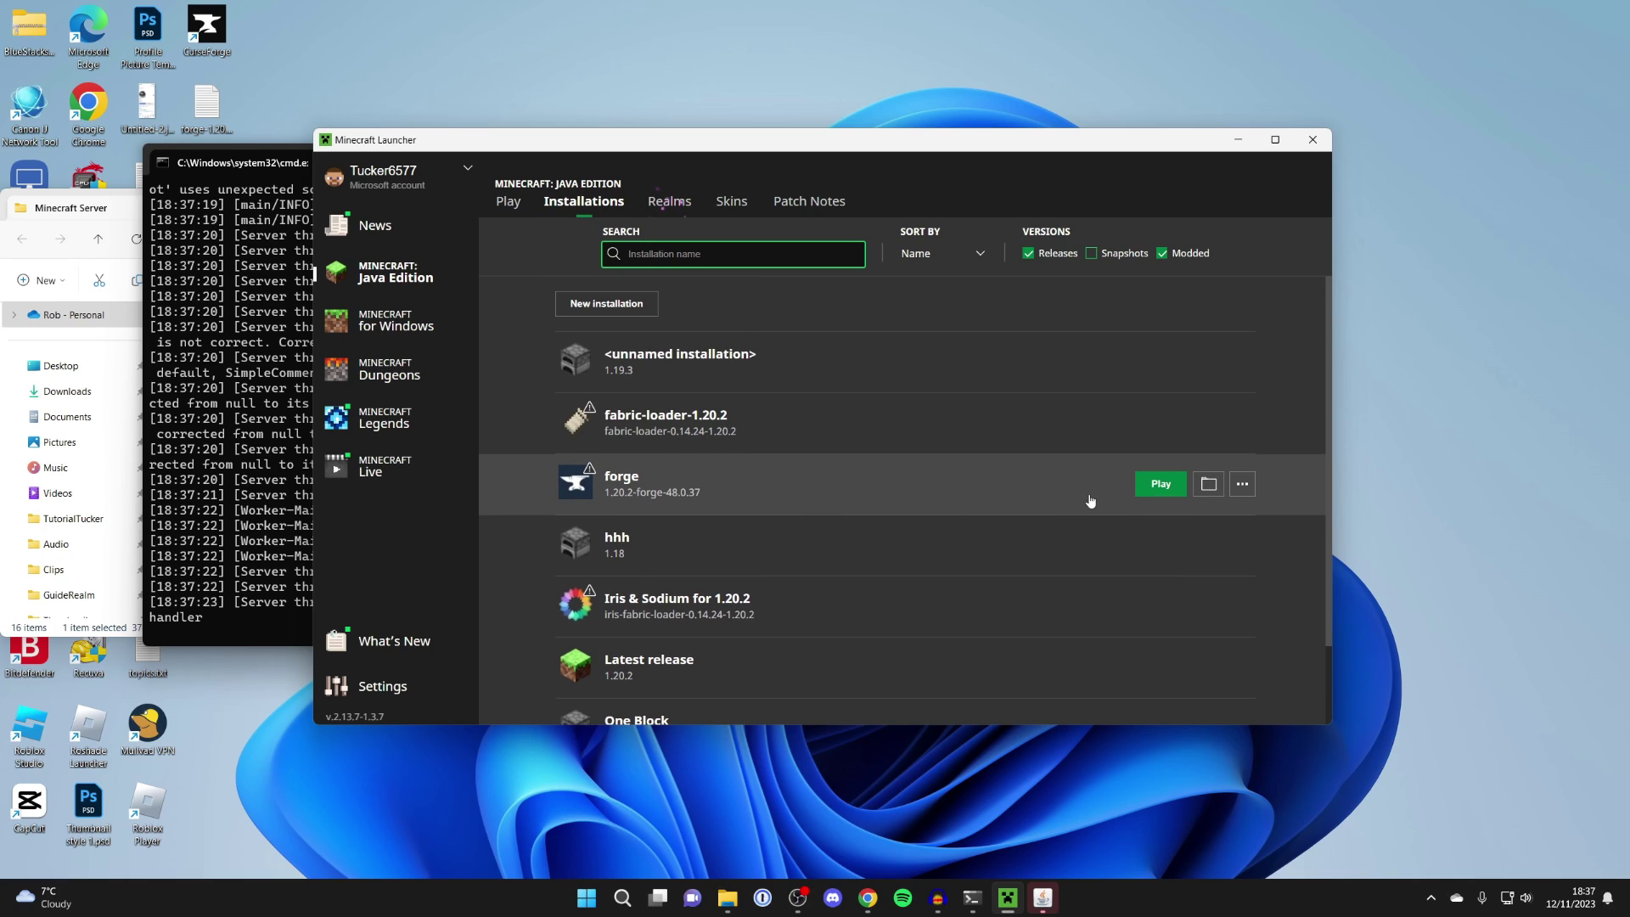
left_click(1209, 484)
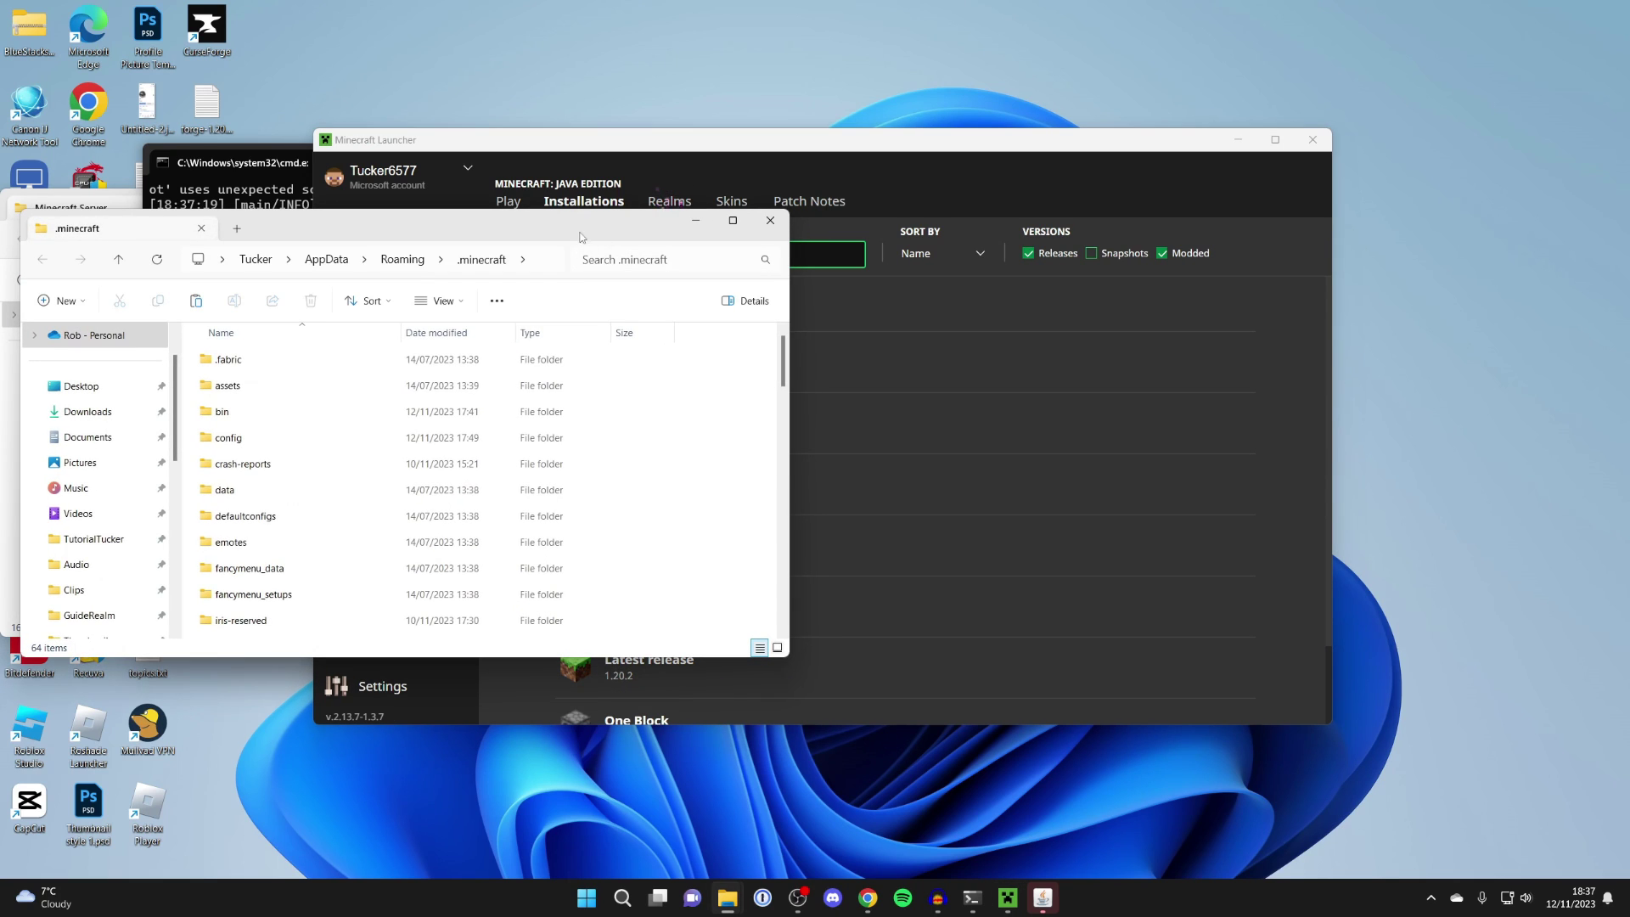
Open the client's .minecraft mods folder and arrange the windows to make room
left_click_drag(581, 237, 887, 214)
scroll(758, 390, "down", 2)
scroll(758, 390, "down", 1)
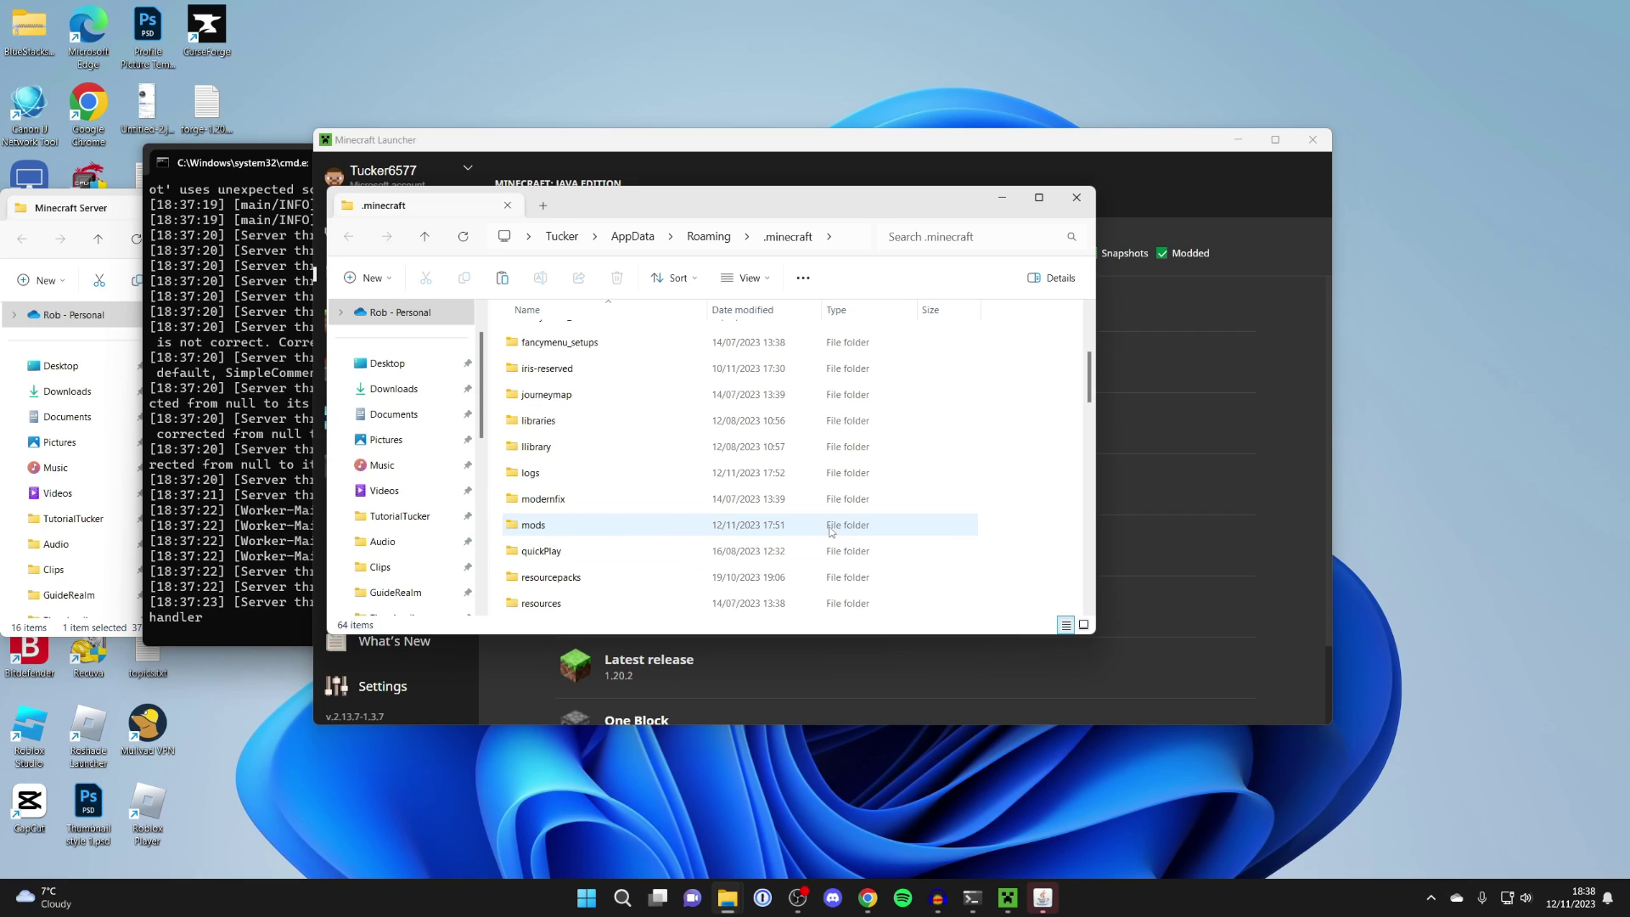
right_click(992, 531)
mouse_move(1039, 682)
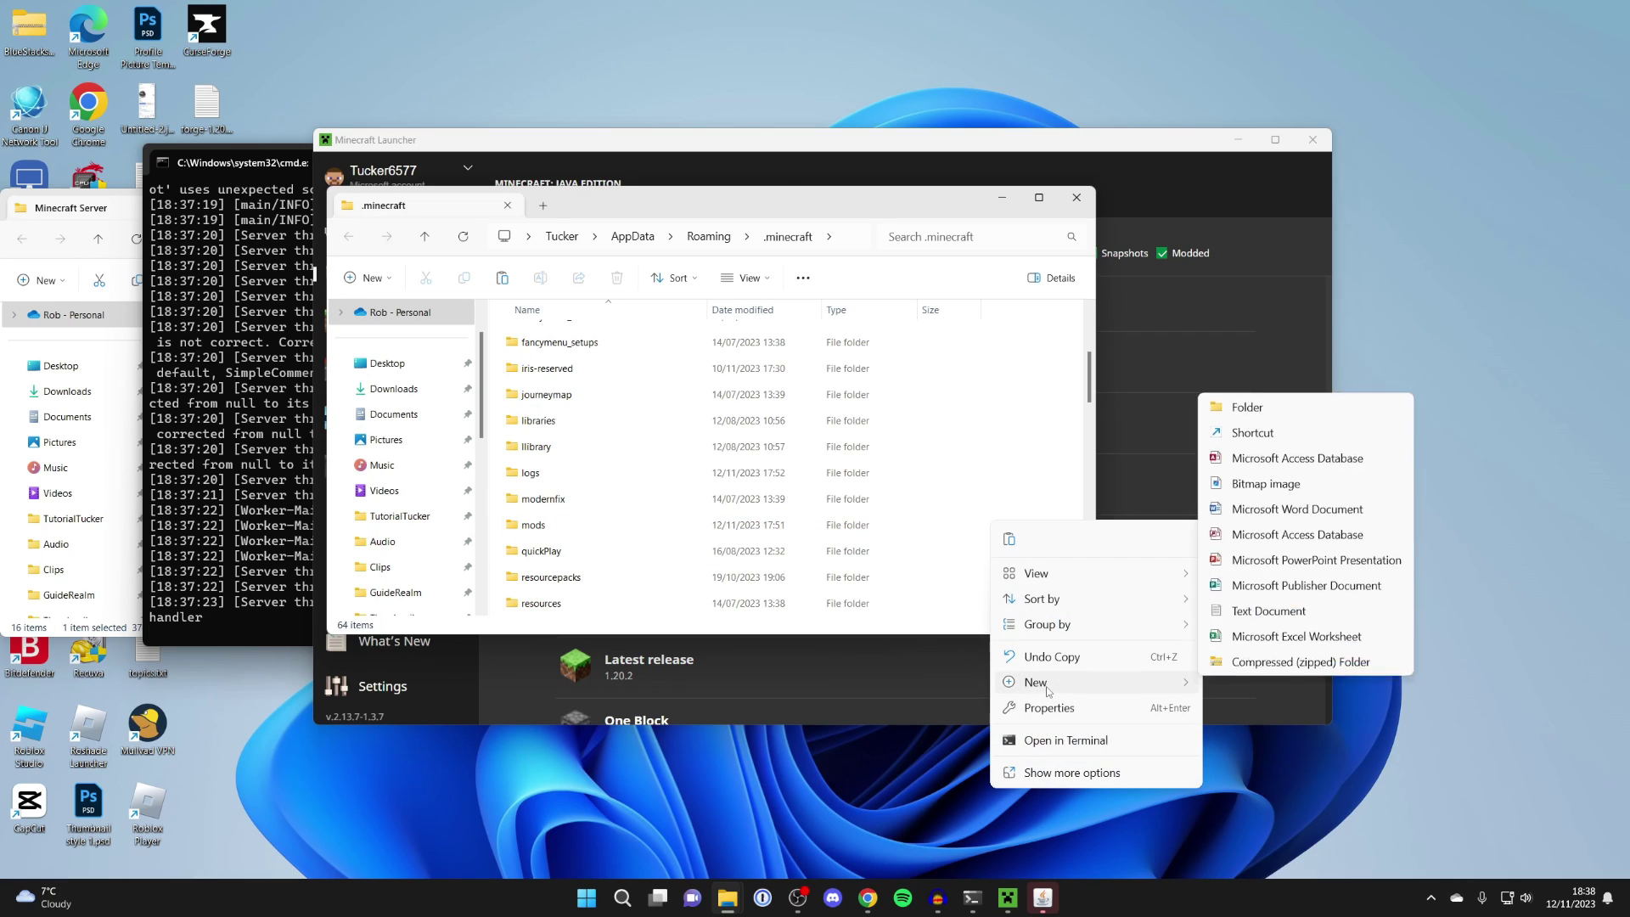
left_click(588, 527)
double_click(590, 527)
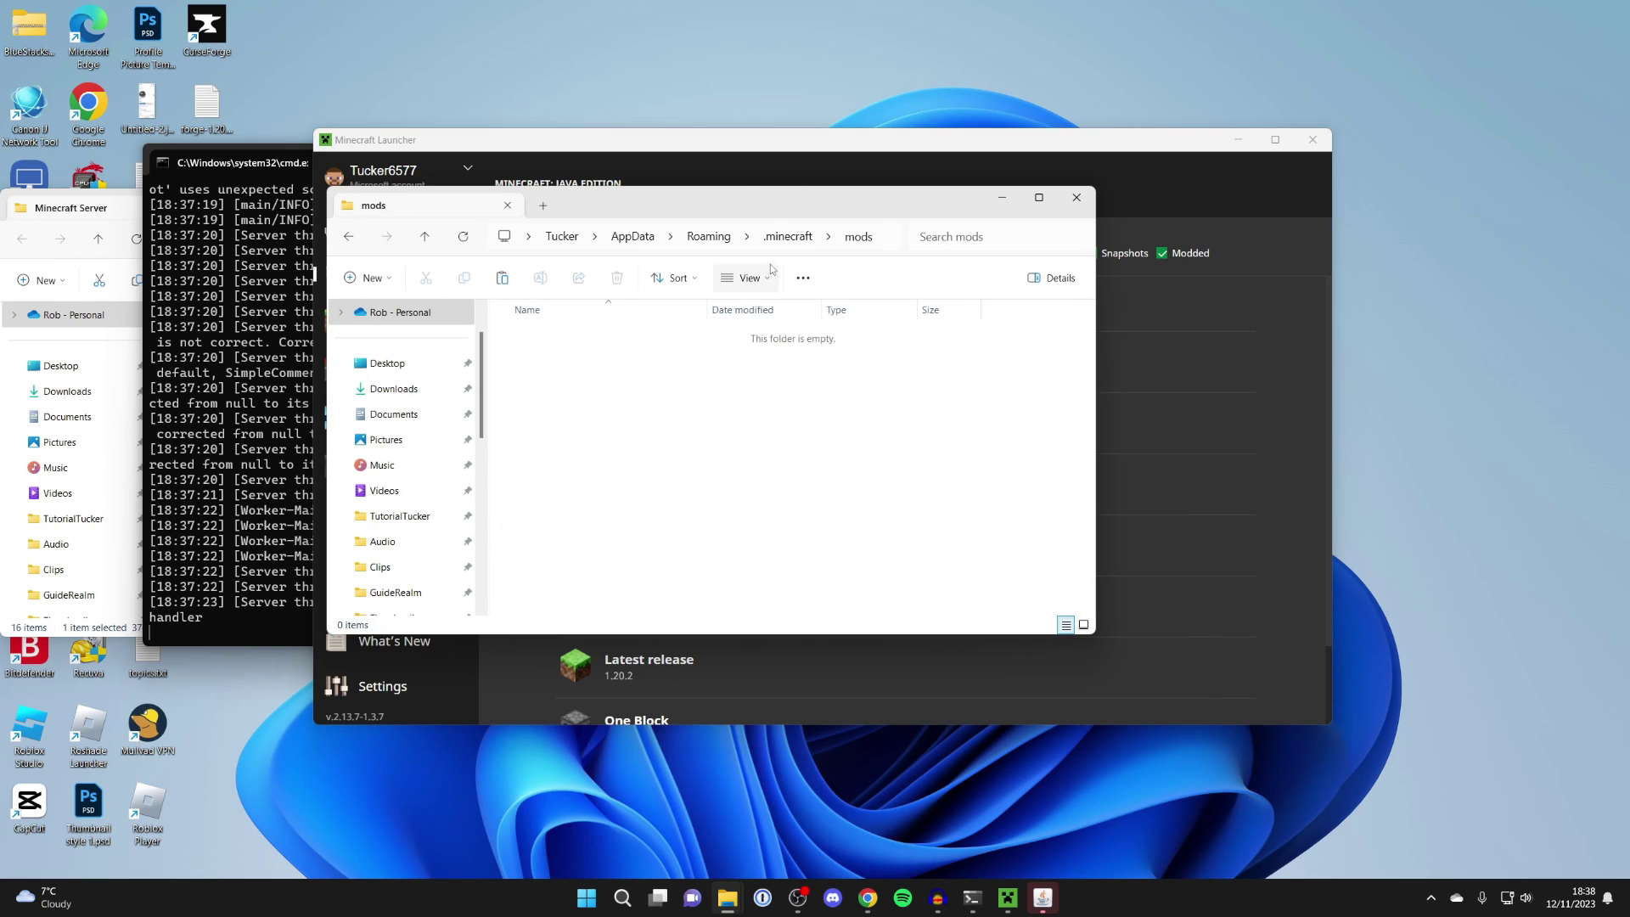
left_click_drag(1064, 141, 1082, 235)
left_click_drag(80, 207, 200, 219)
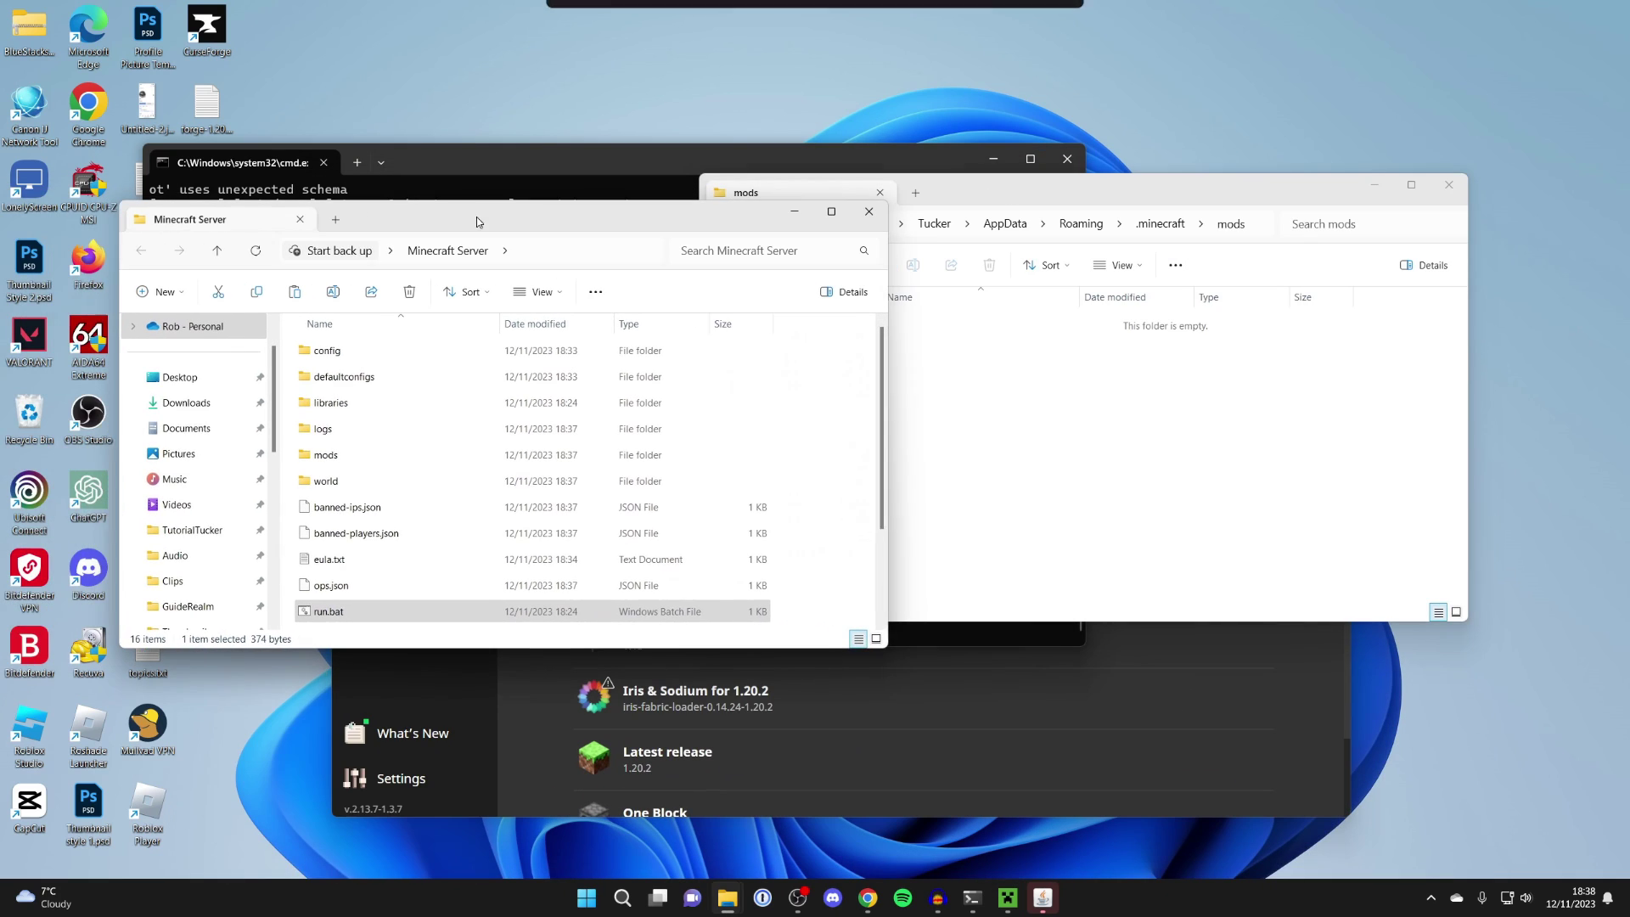
Drag jei-1.20.2-forge-16.0.0.28.jar from a Desktop window into mods, then close both windows
right_click(727, 897)
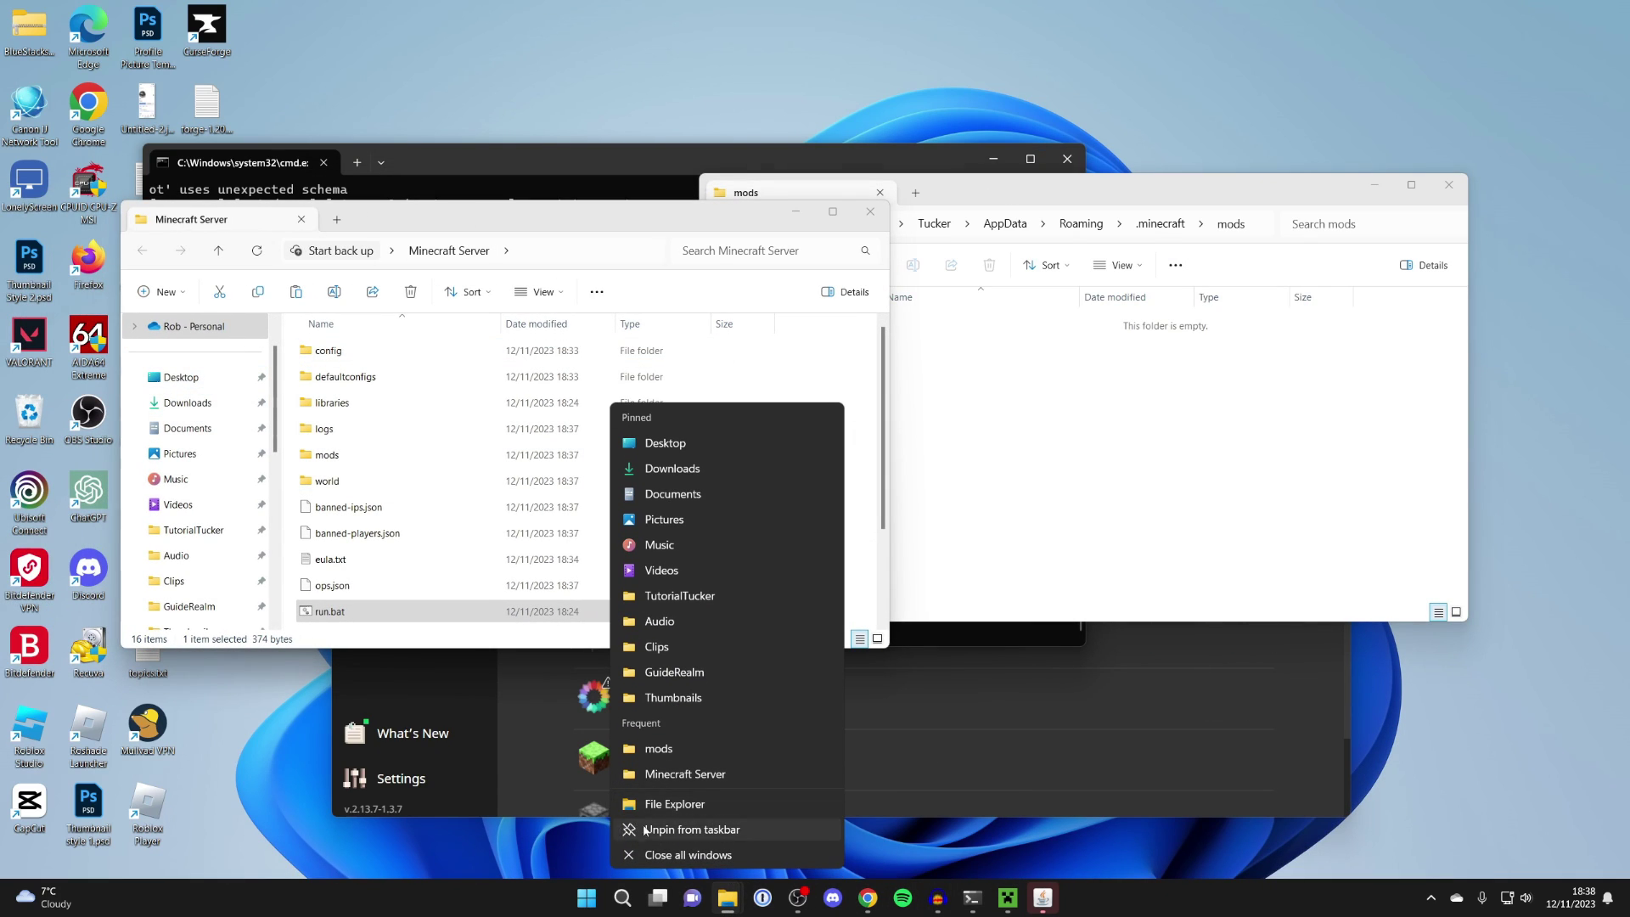
left_click(830, 804)
left_click_drag(295, 490, 1108, 461)
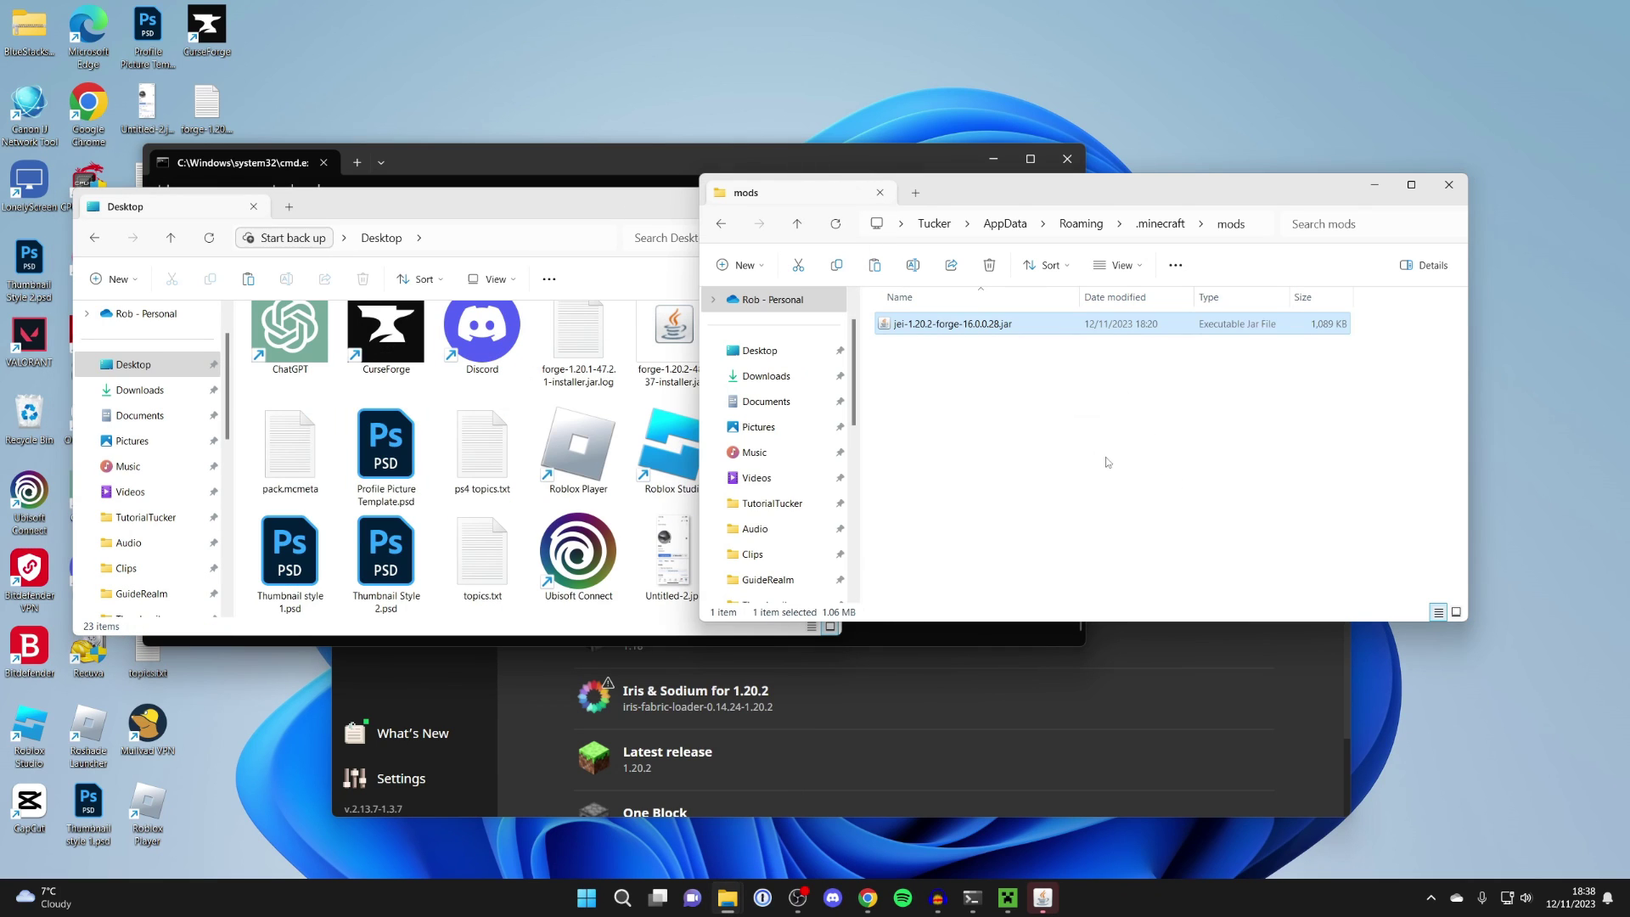
left_click(1448, 184)
left_click(821, 200)
left_click(1171, 231)
left_click_drag(1171, 231, 1036, 165)
Launch the forge 1.20.2 installation, accepting the modified-installation risk warning
left_click(404, 235)
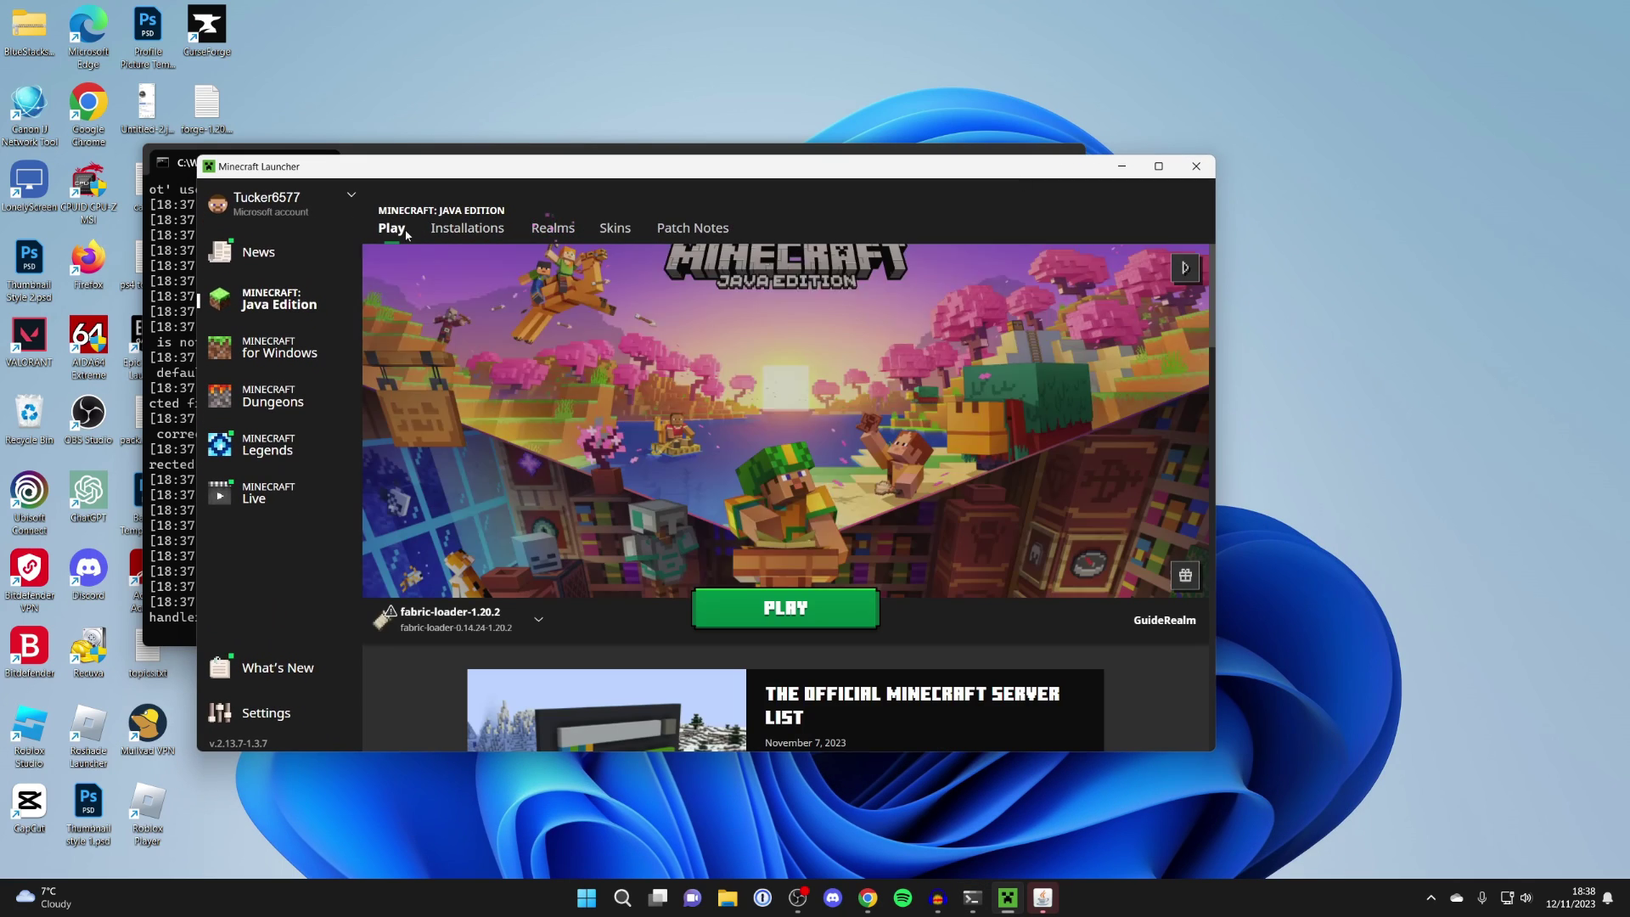
left_click(463, 619)
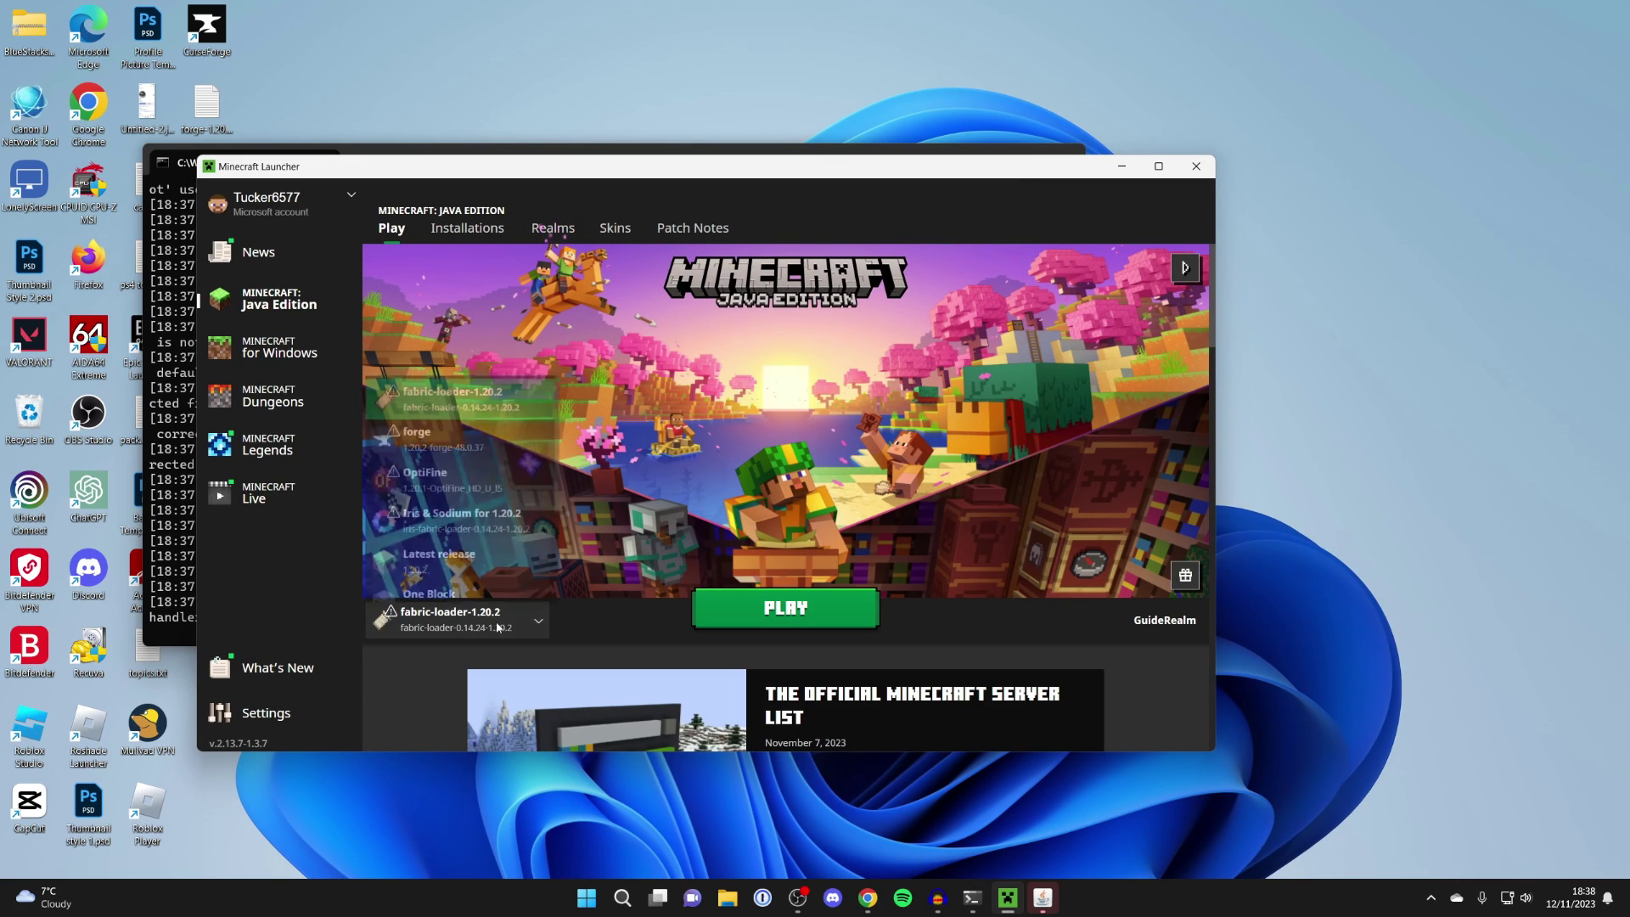
left_click(457, 444)
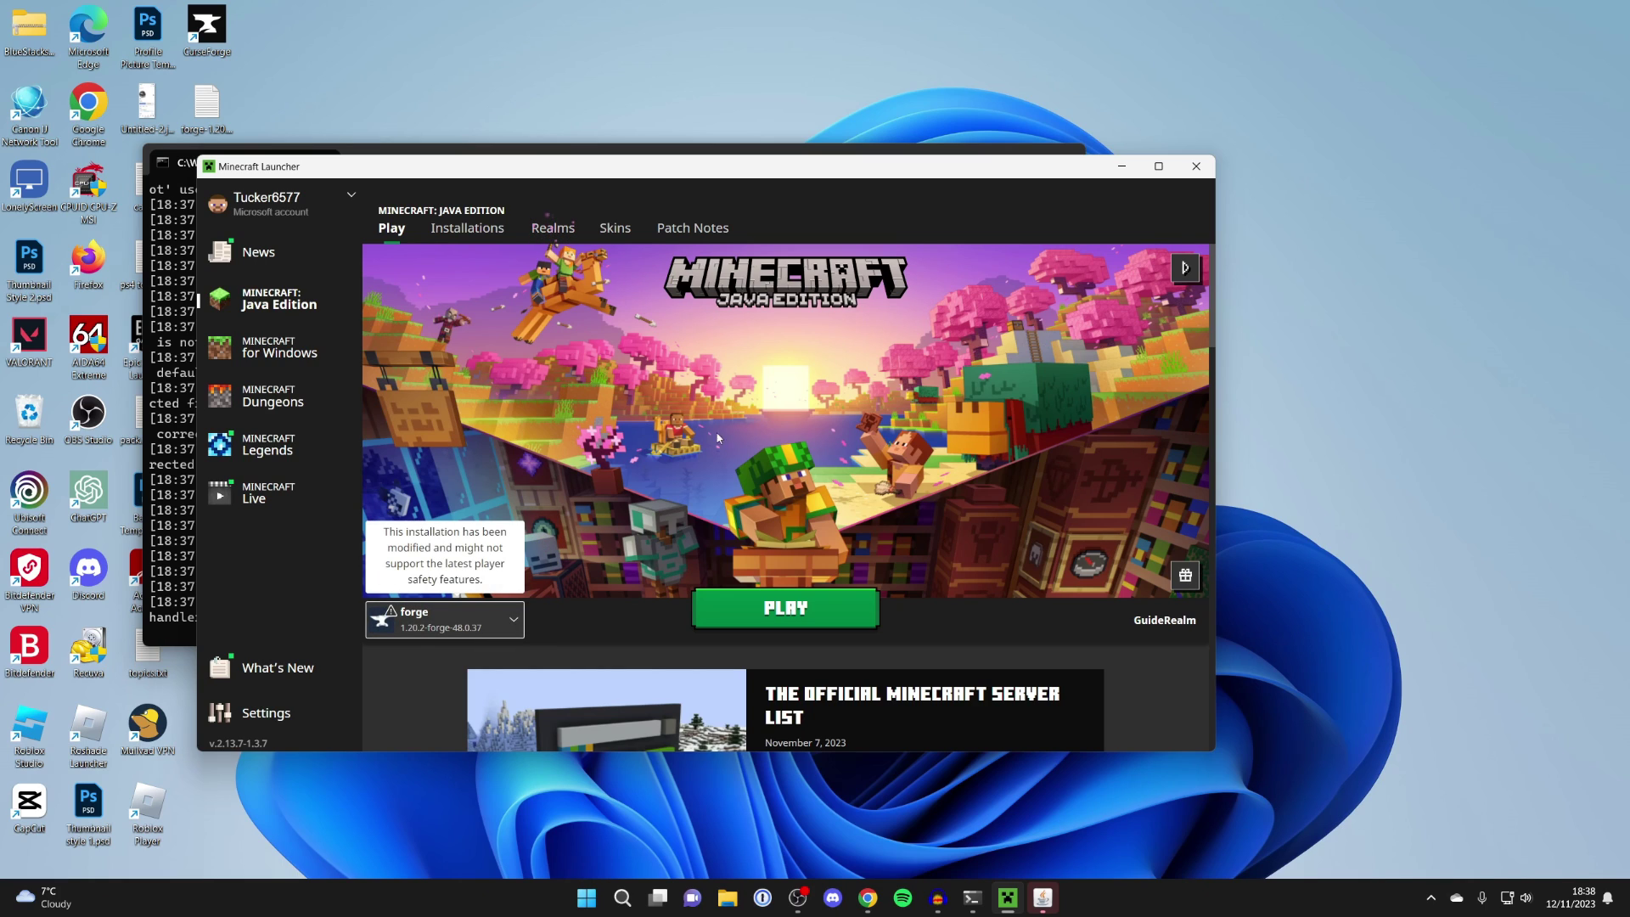
left_click(789, 607)
left_click(513, 492)
left_click(893, 546)
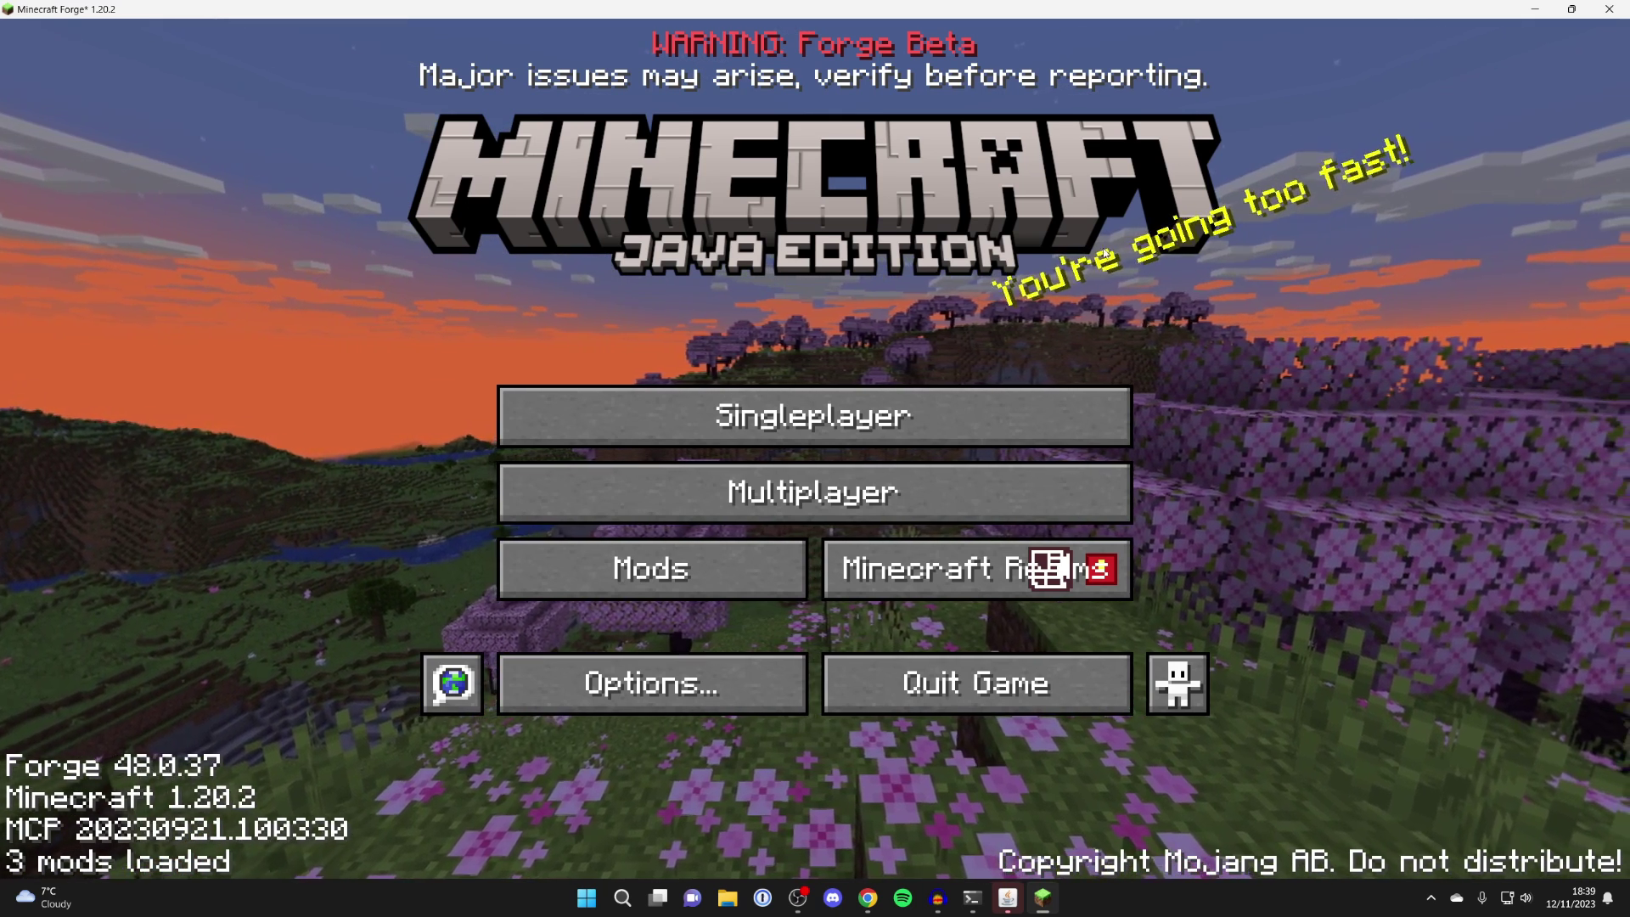
Confirm Just Enough Items 16.0.0.28 is loaded, then open Multiplayer's Direct Connection screen
left_click(730, 554)
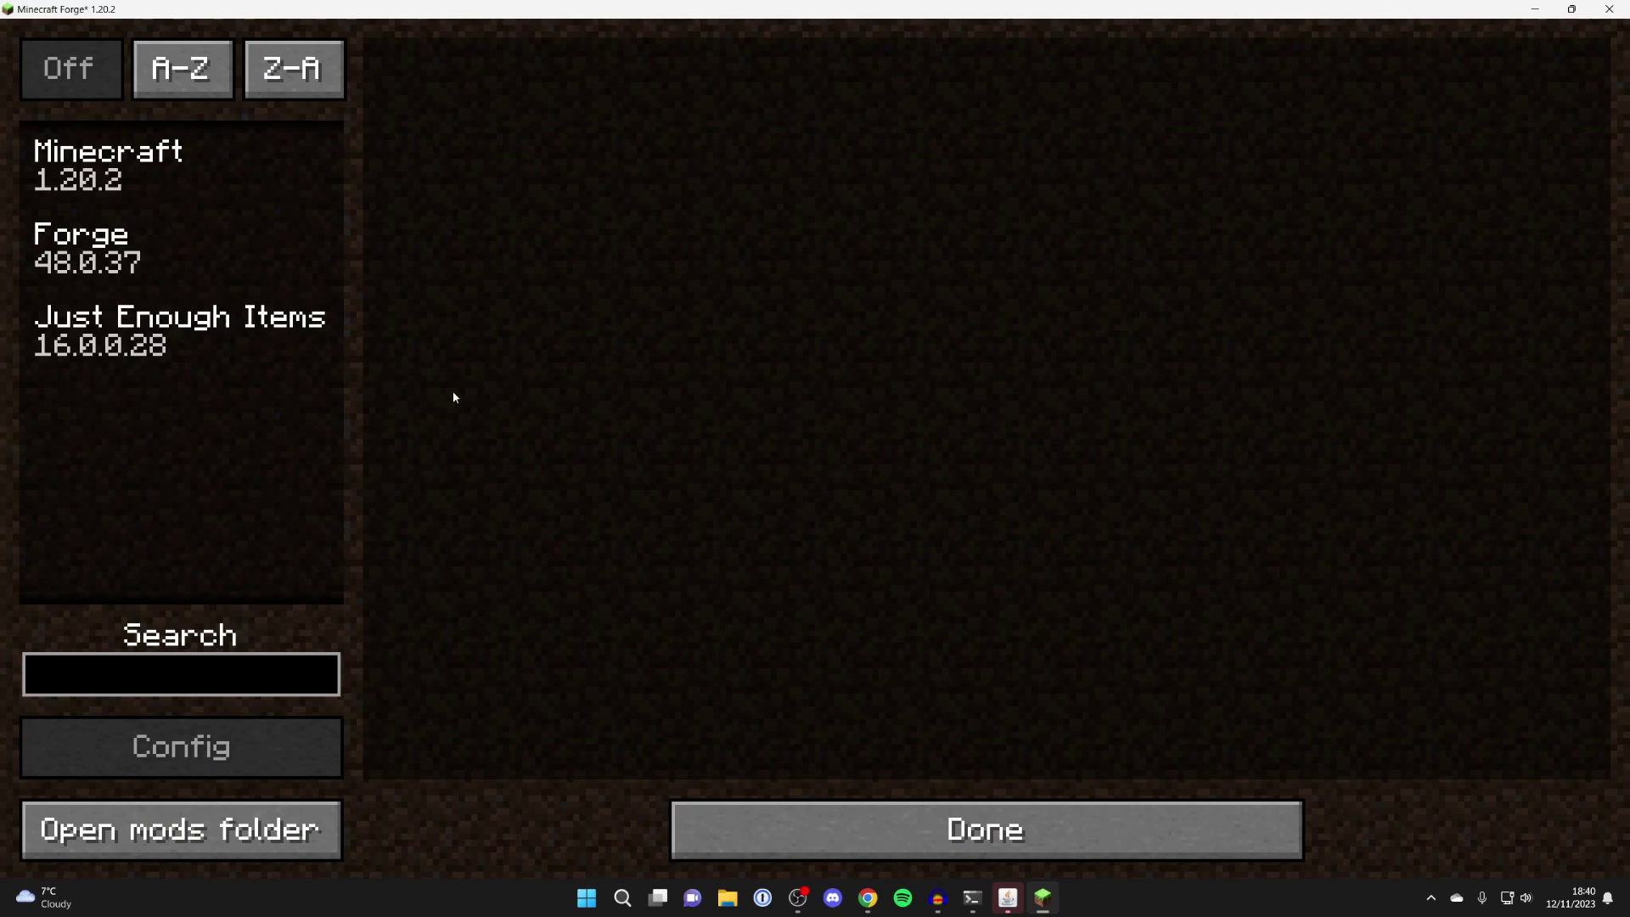
left_click(247, 350)
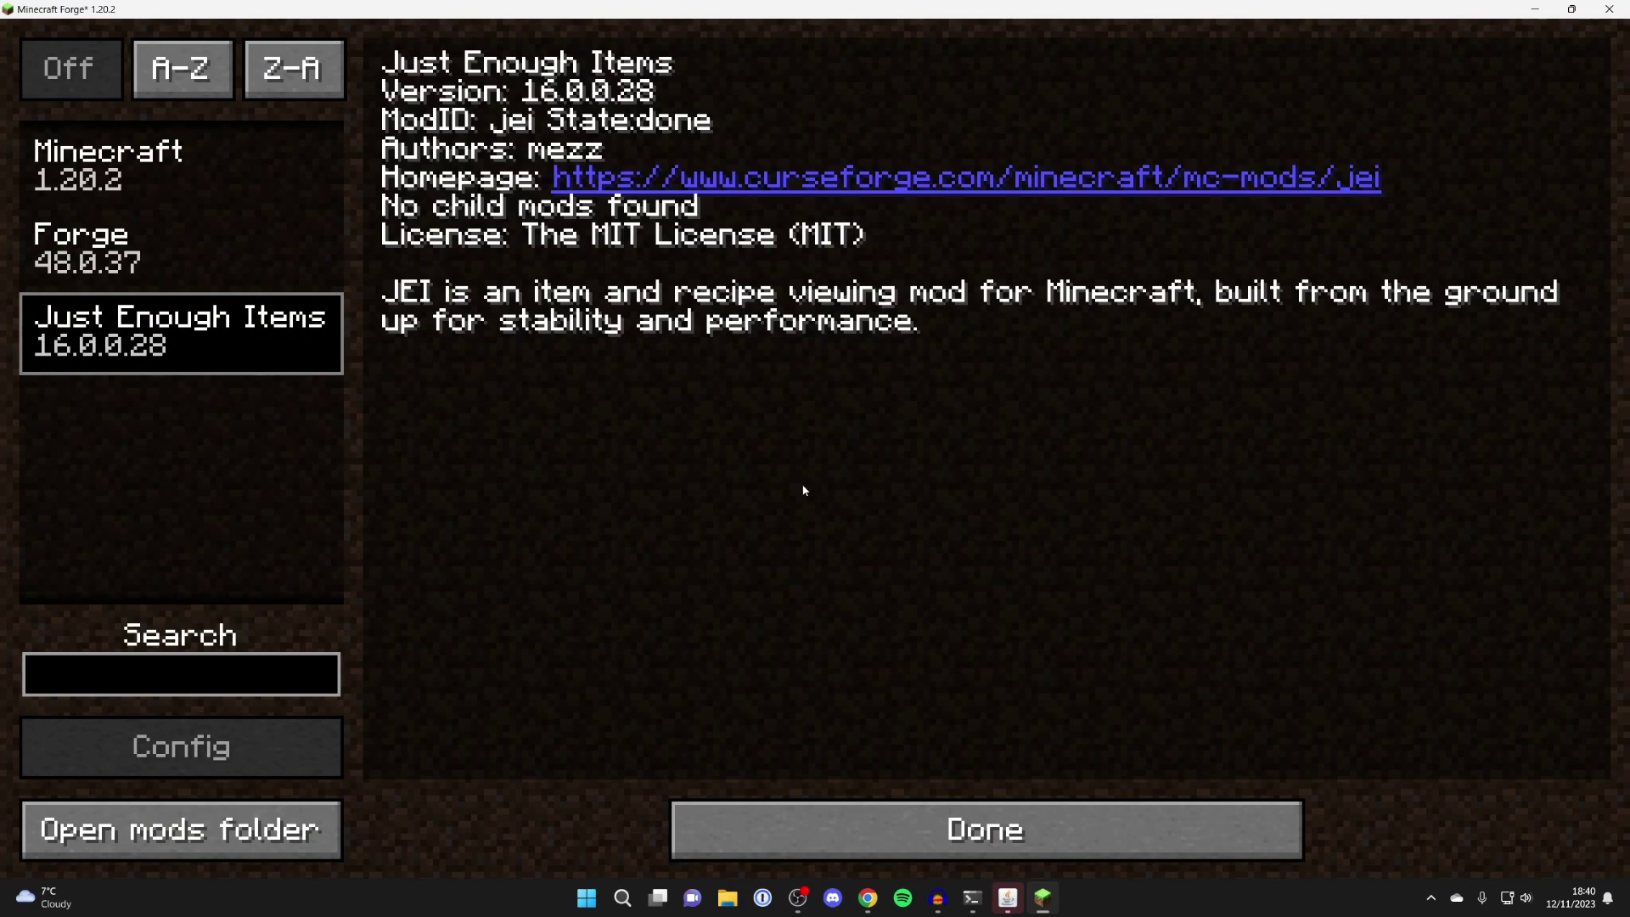
left_click(1037, 813)
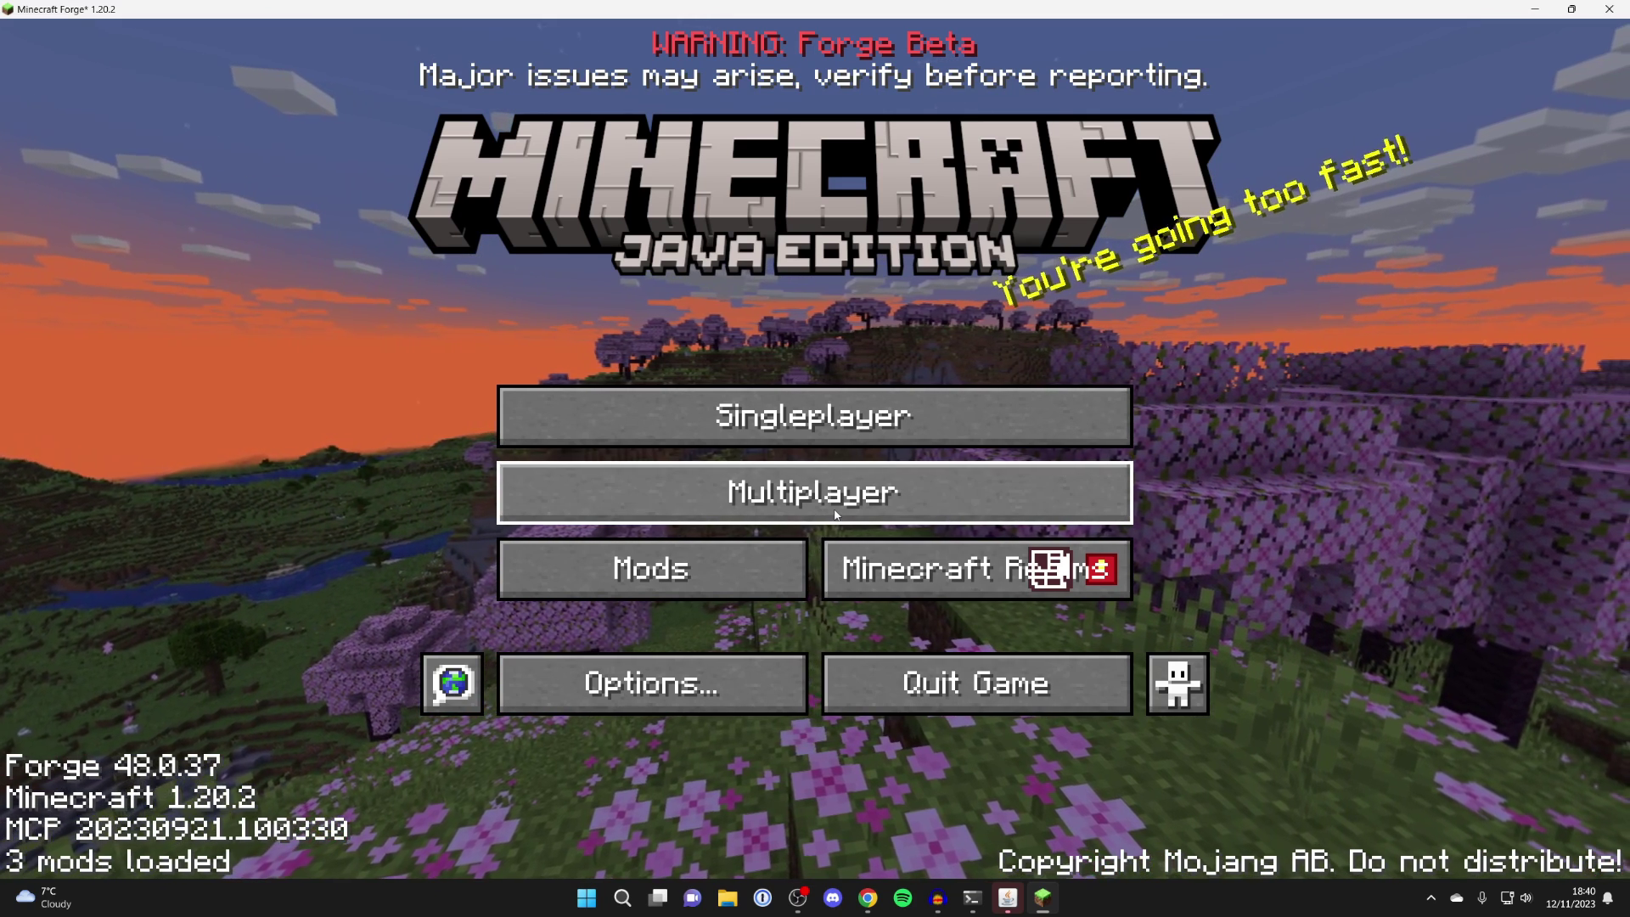
left_click(835, 514)
left_click(813, 739)
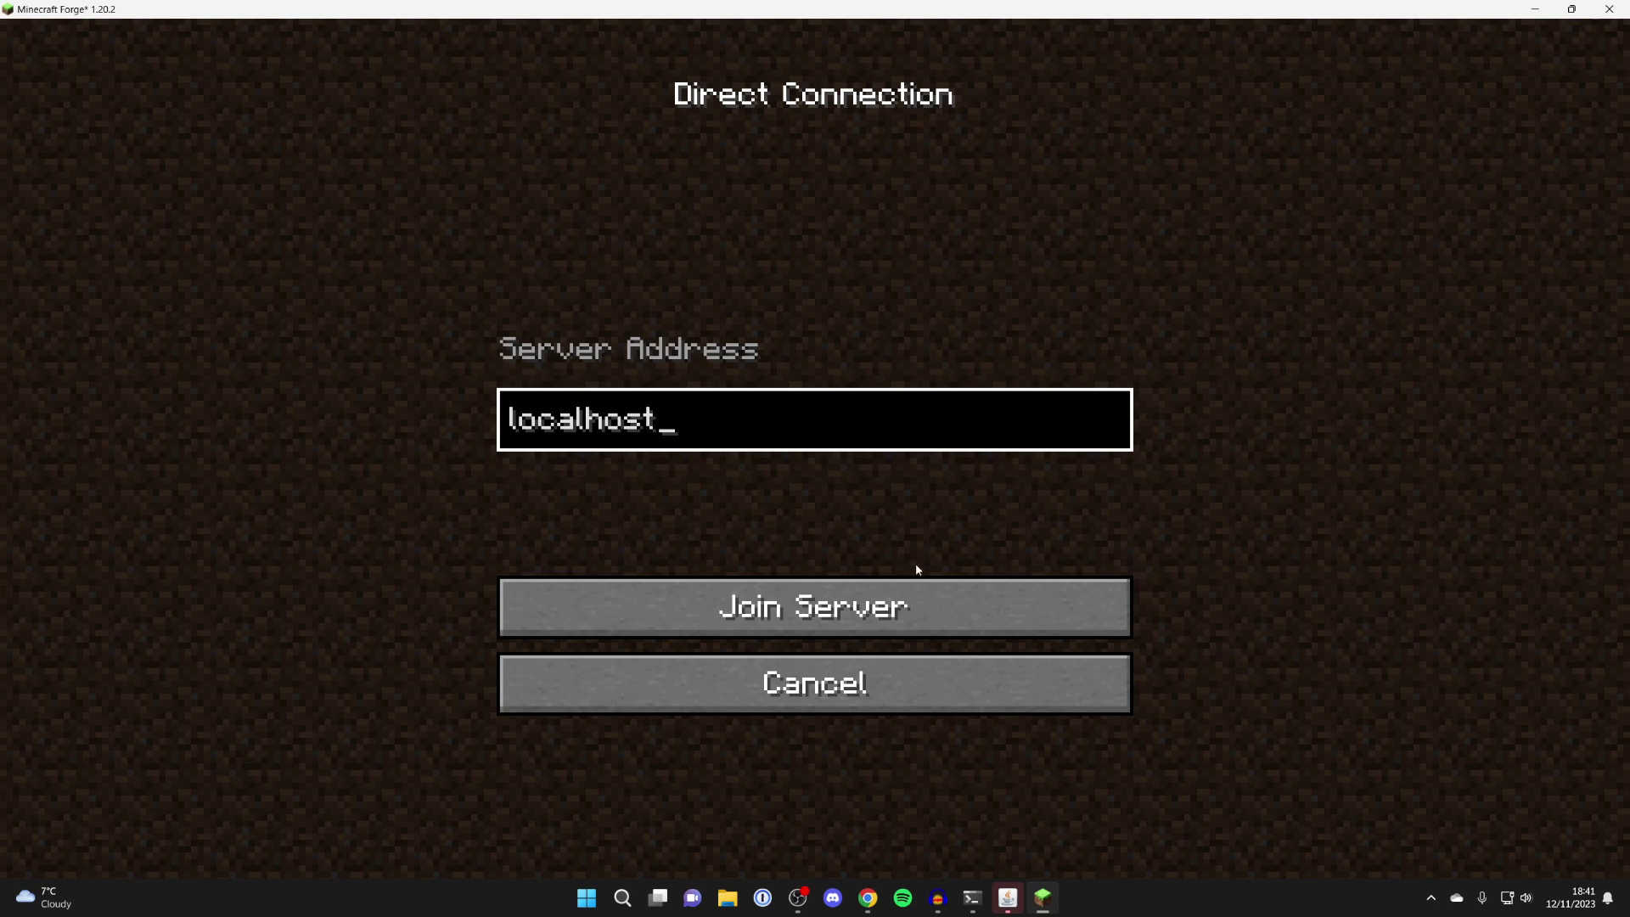
Join the localhost server and walk toward the terracotta slope in the badlands
left_click(829, 615)
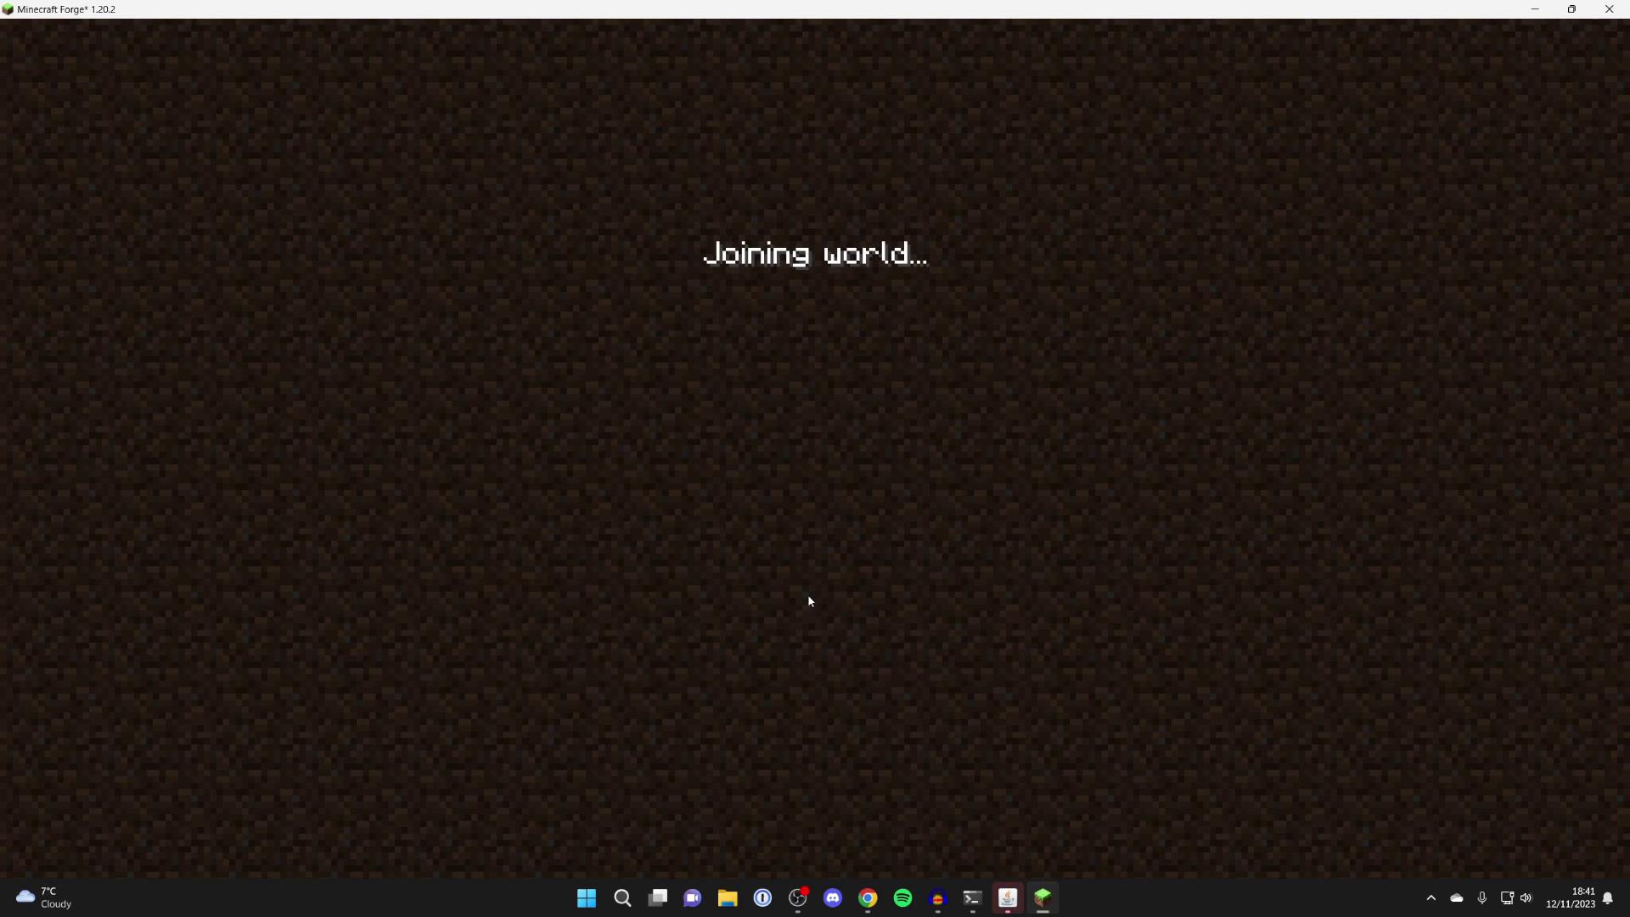
key("w")
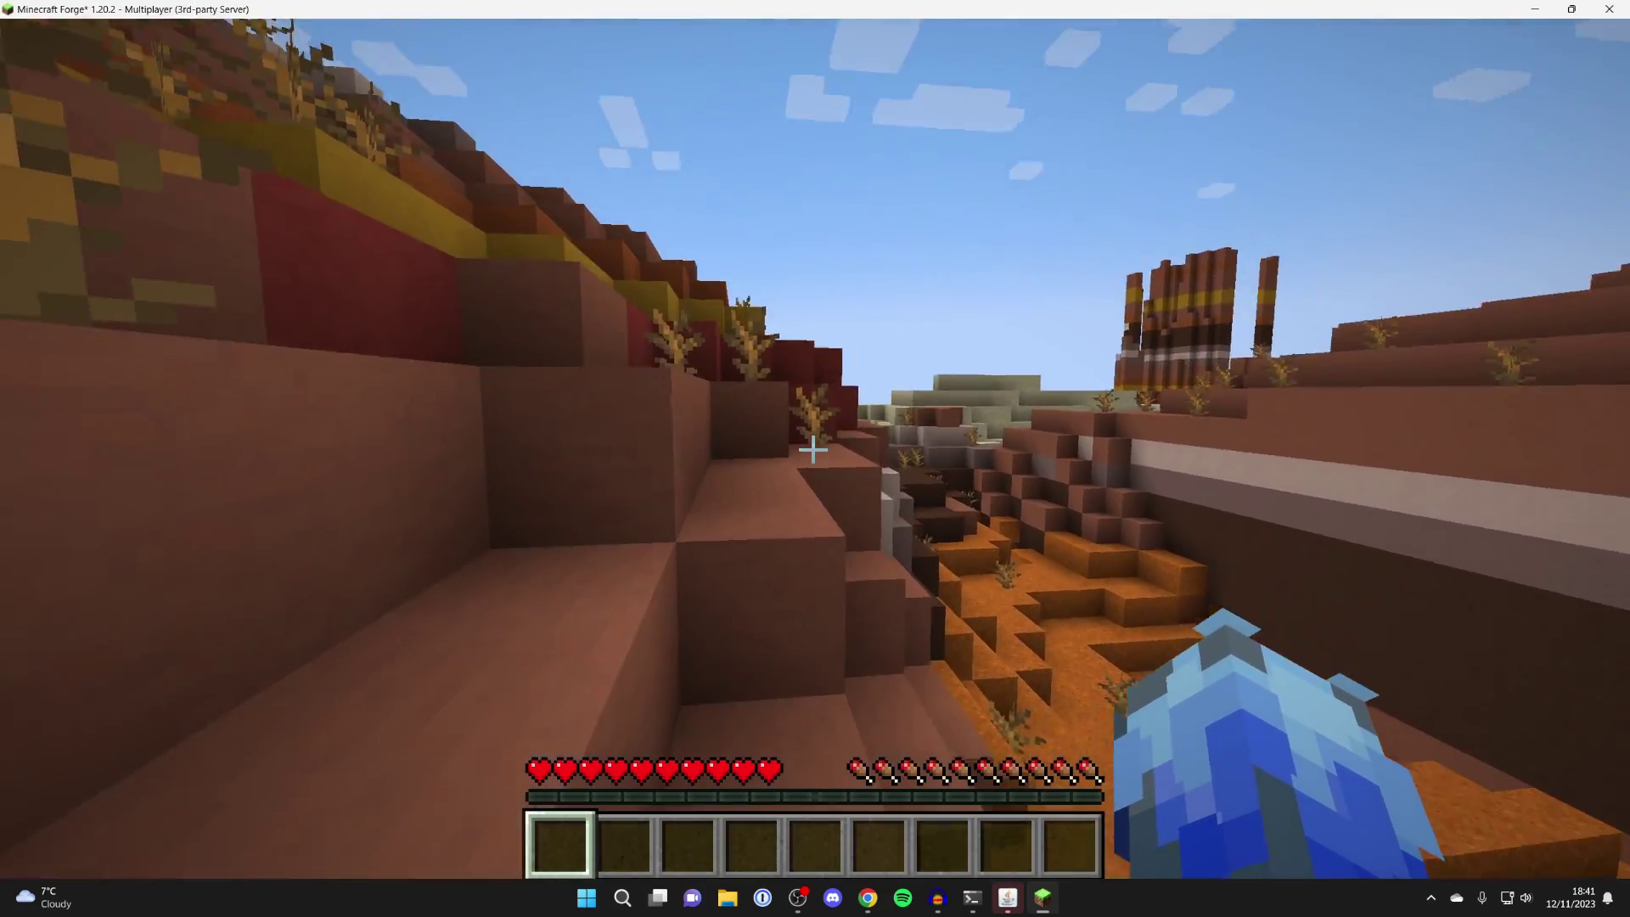
In the inventory, page the JEI list to page 4 and show the Purpur Stairs recipe
key("e")
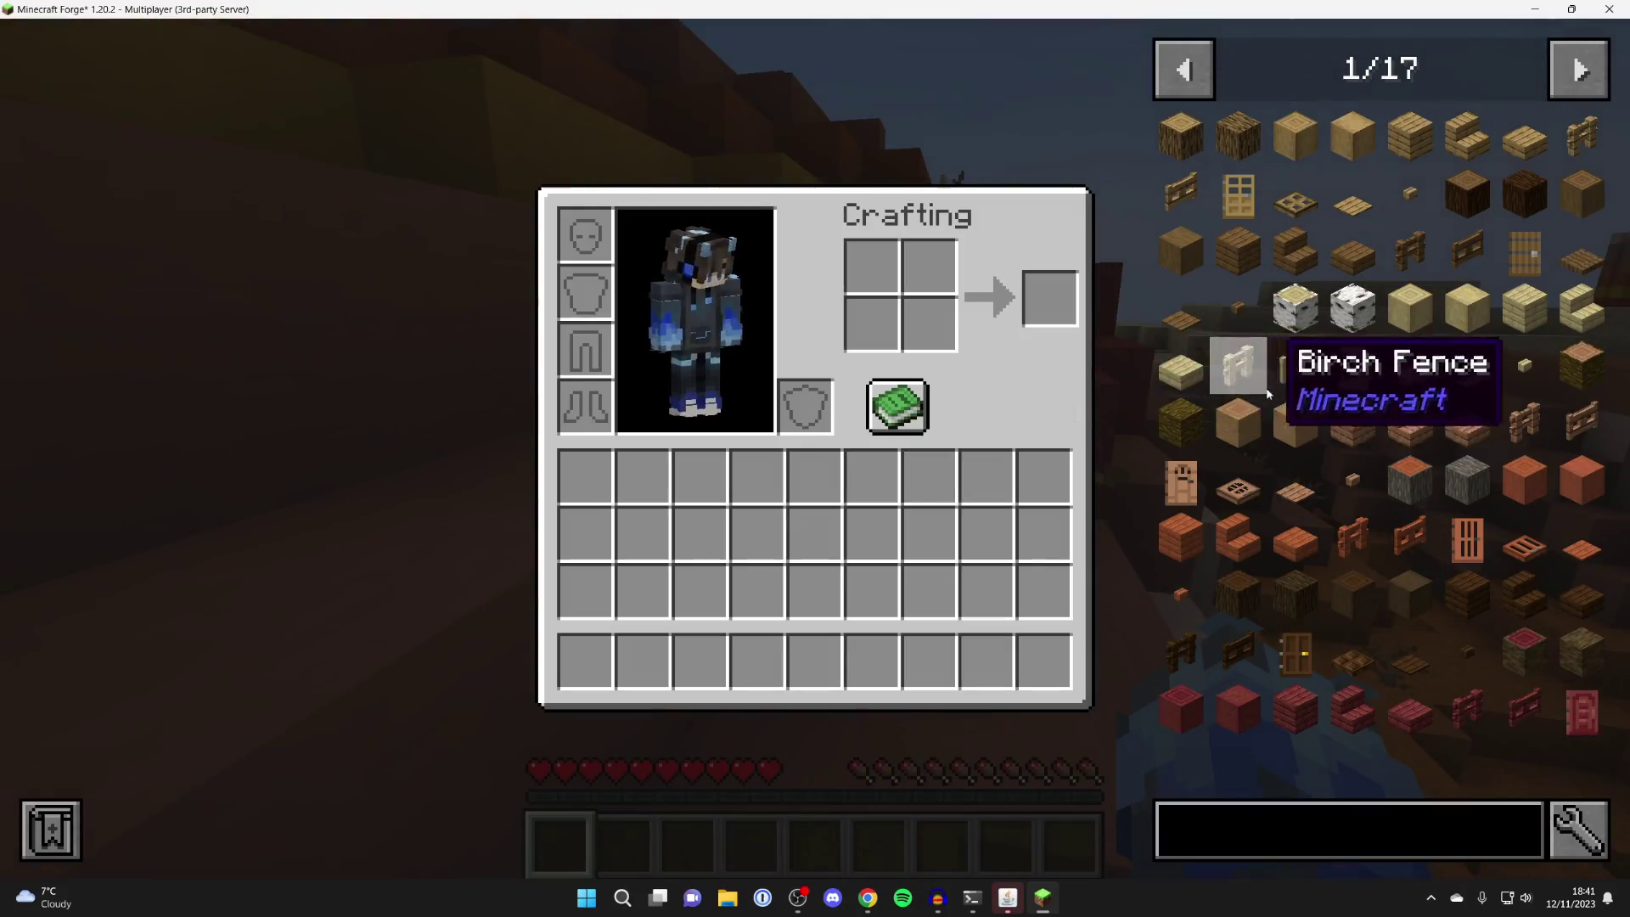
left_click(1582, 88)
left_click(1584, 91)
left_click(1584, 90)
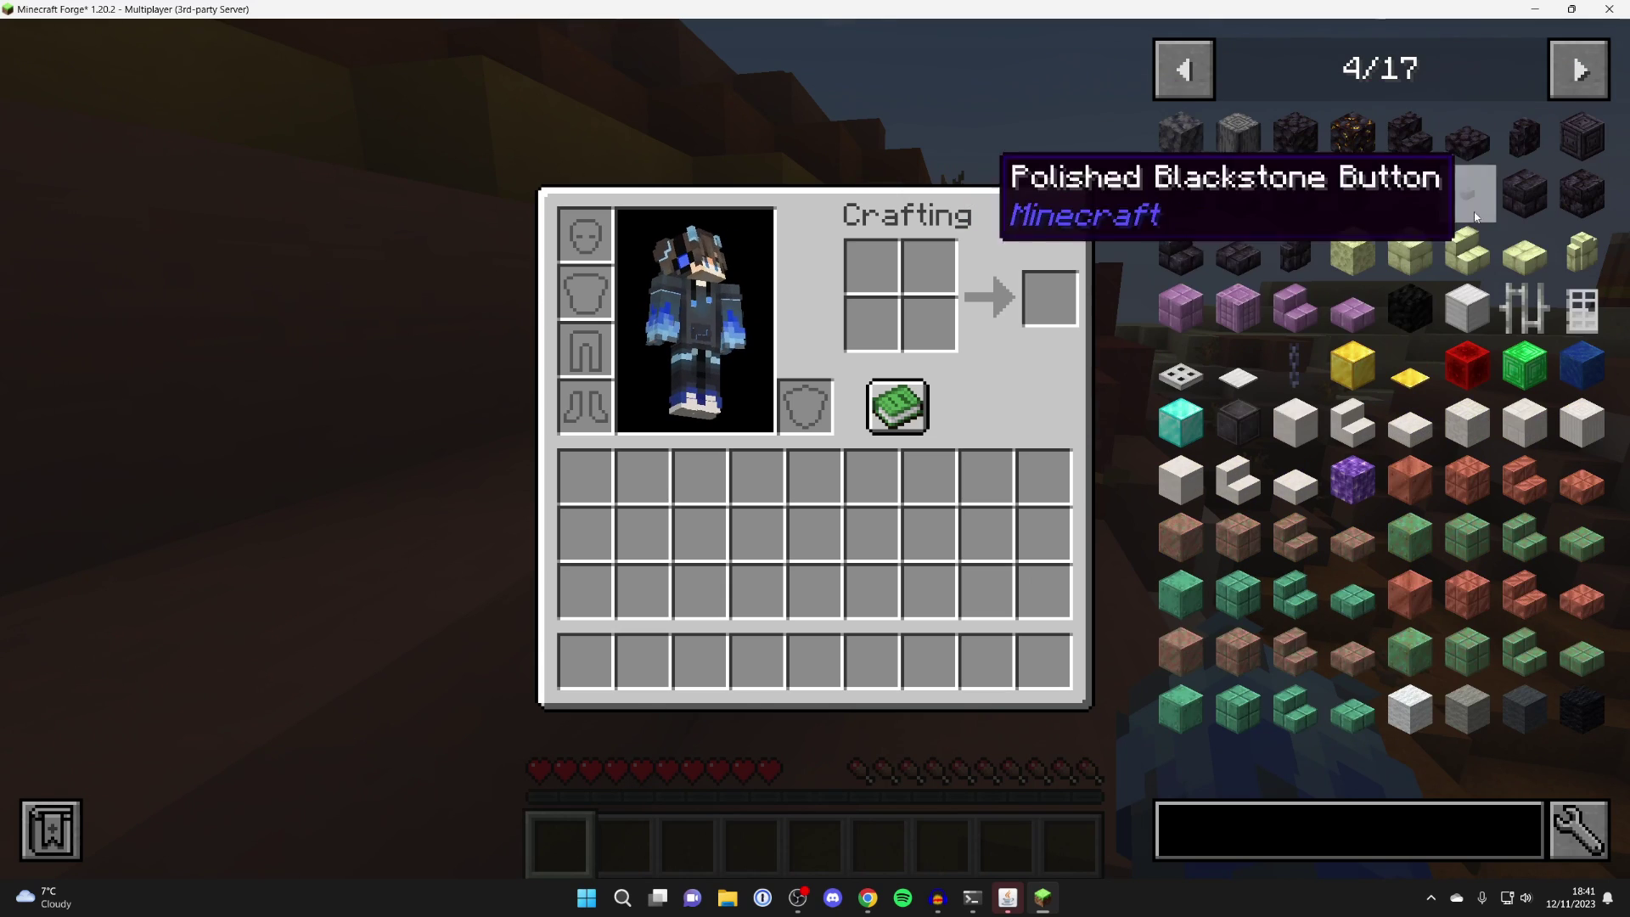
left_click(1287, 304)
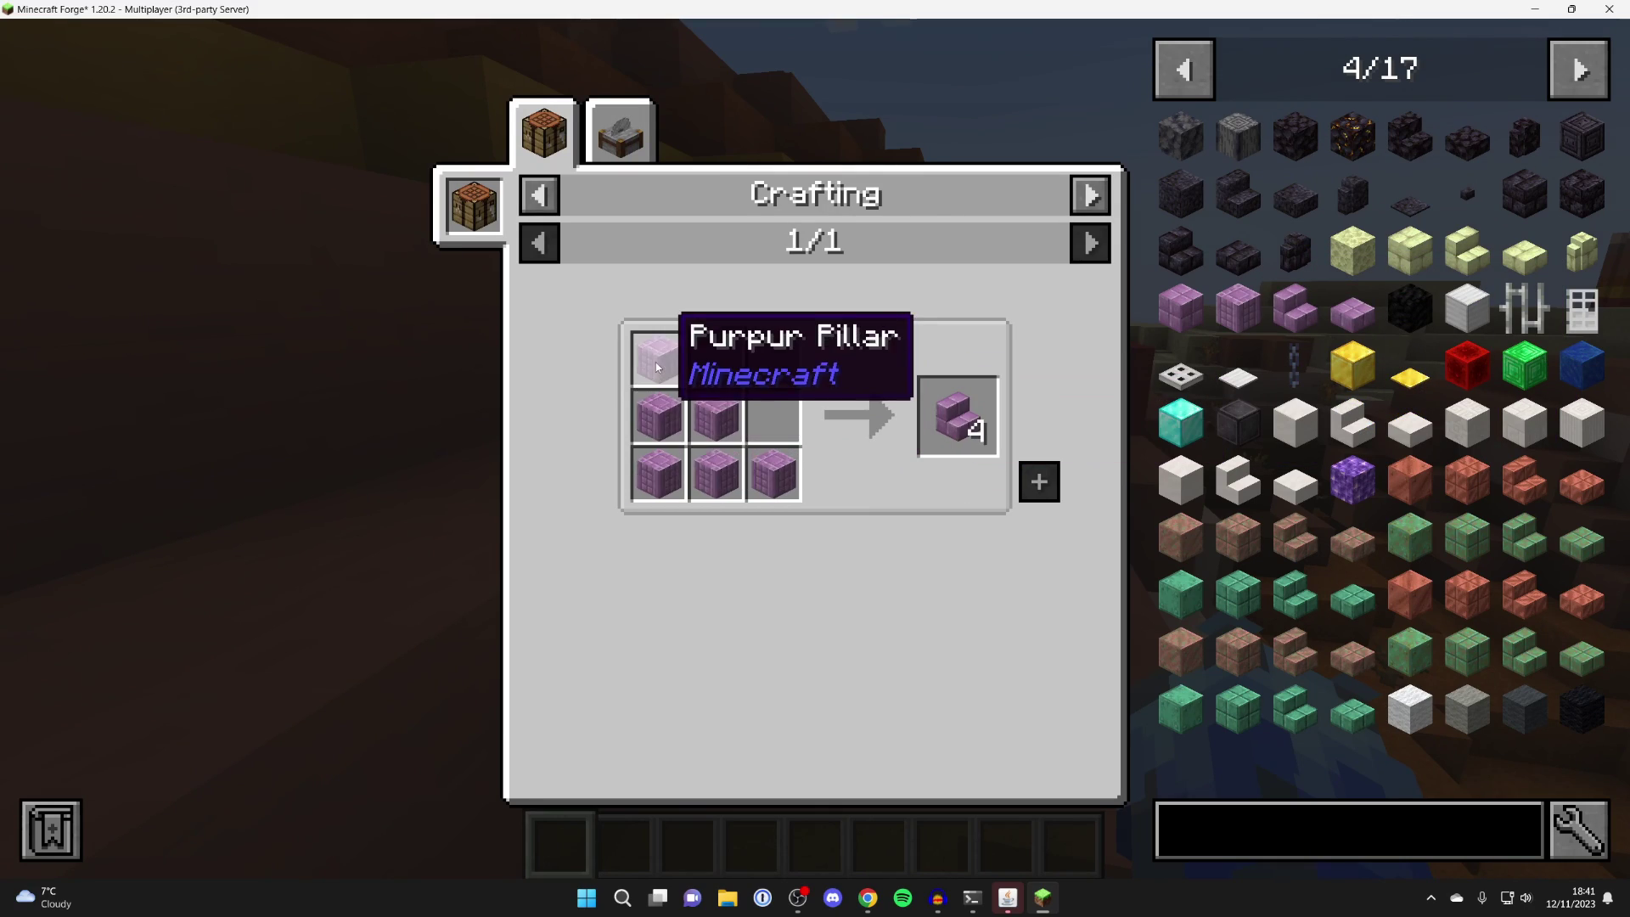
Close the recipe view and walk across the desert past the cacti
key("Escape")
key("Escape")
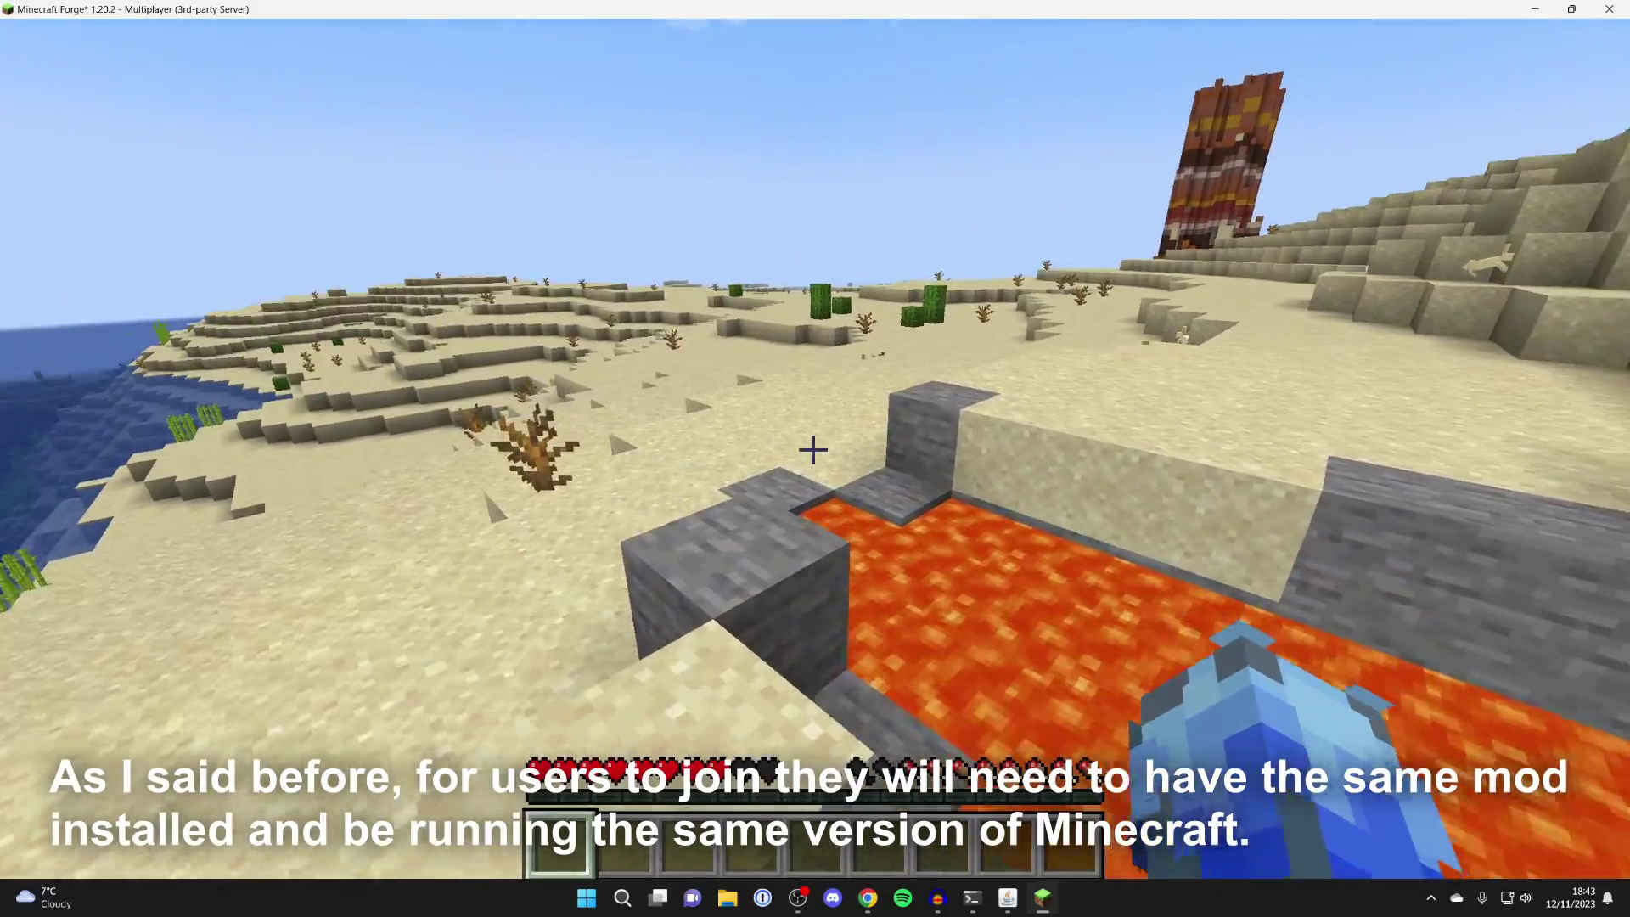
key("w")
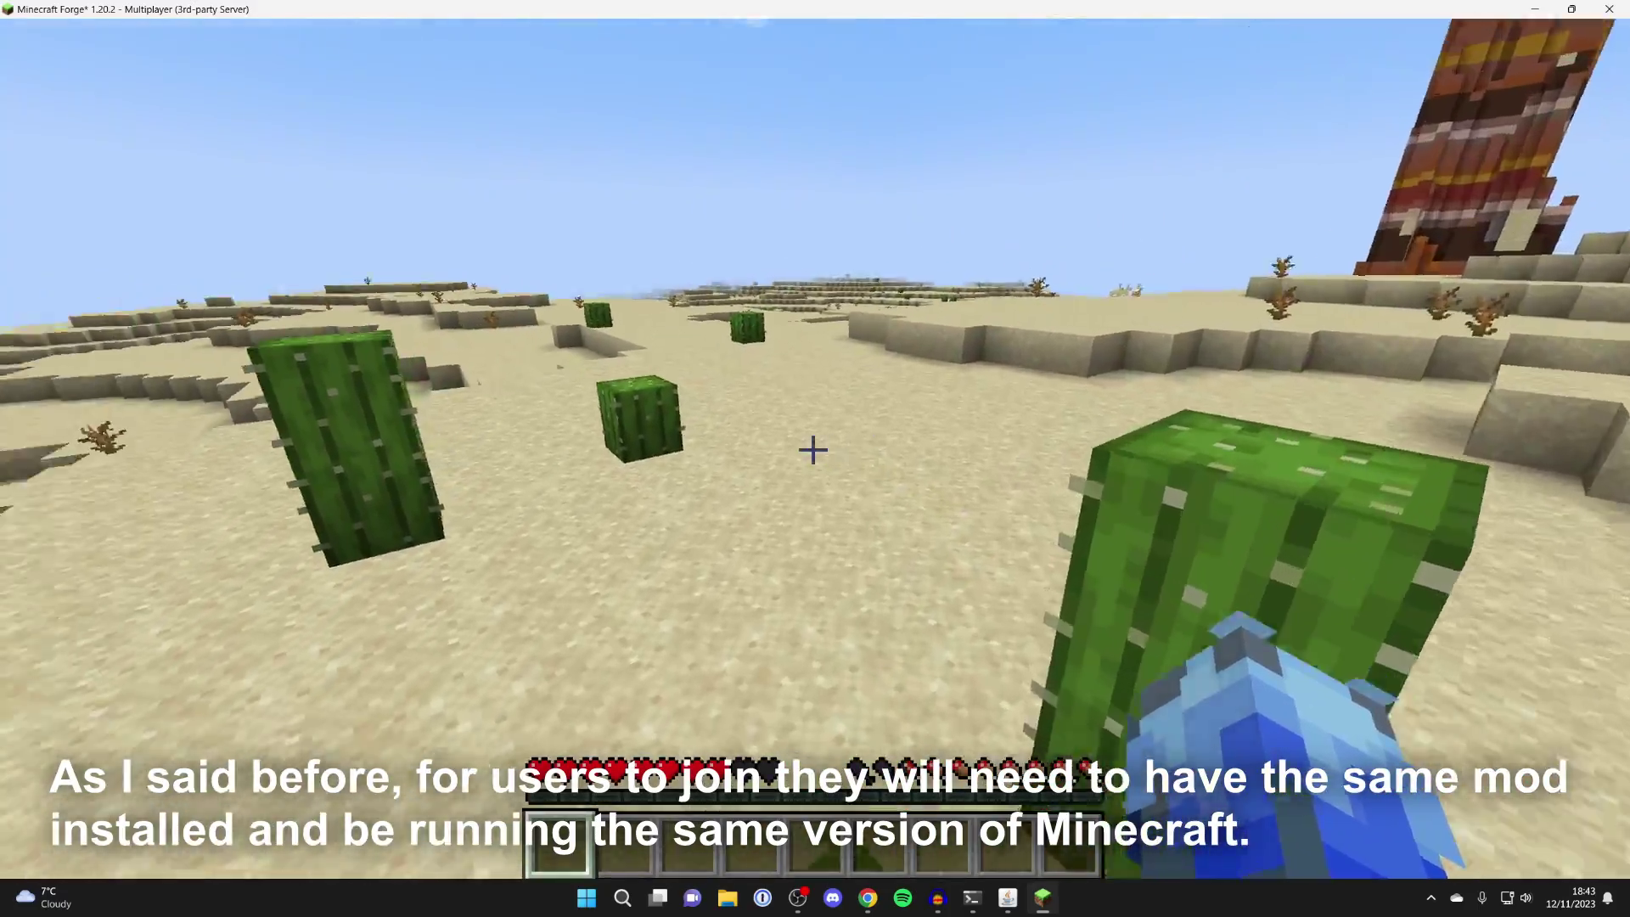
key("w")
key("w")
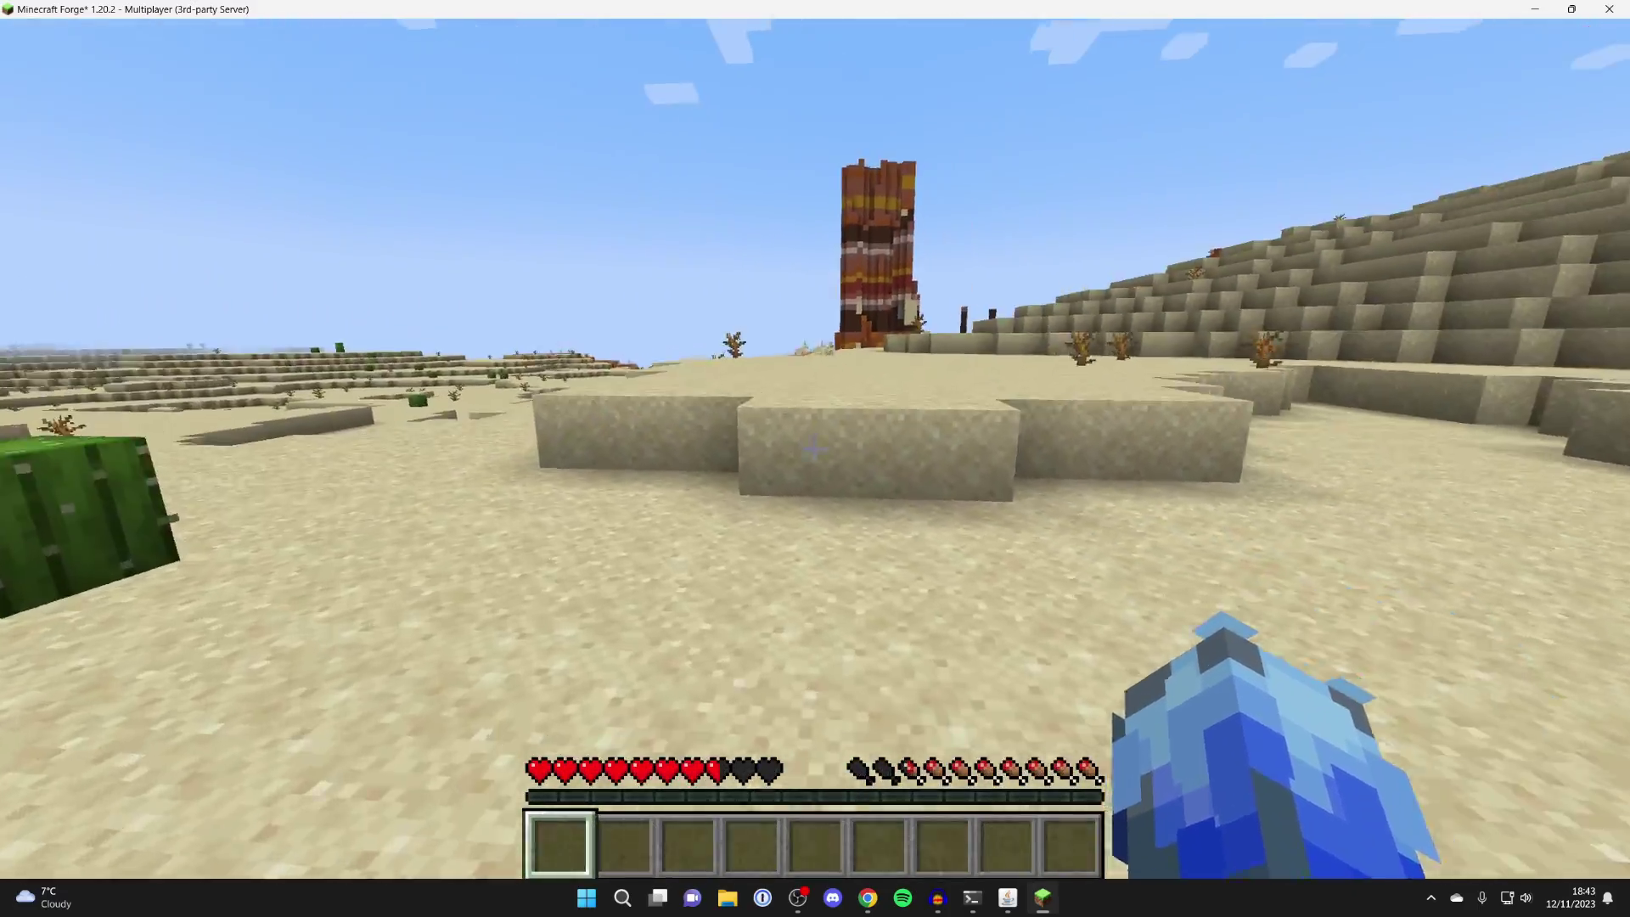